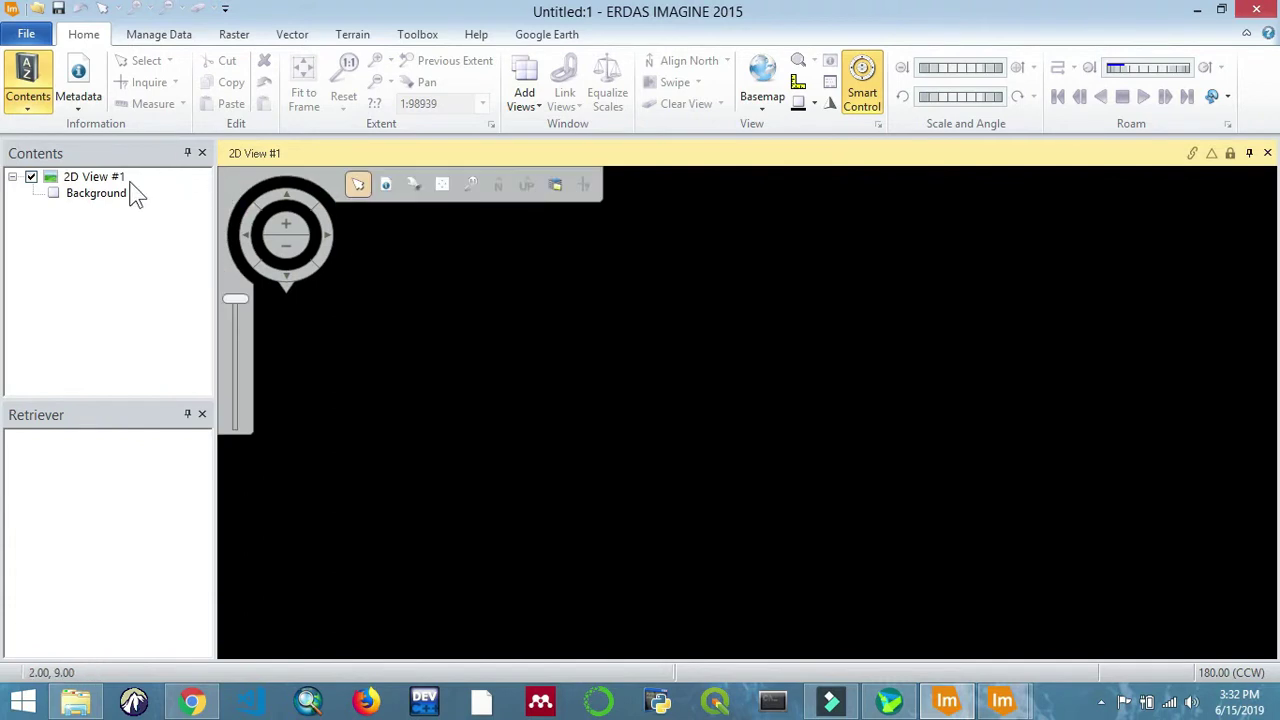
Step: Make 2D View #1 the active view in the Contents panel
{"action": "left_click", "coordinate": [98, 177]}
Step: Start a TIFF import using B5.TIF from the Destripping/169058 folder as input
{"action": "left_click", "coordinate": [170, 40]}
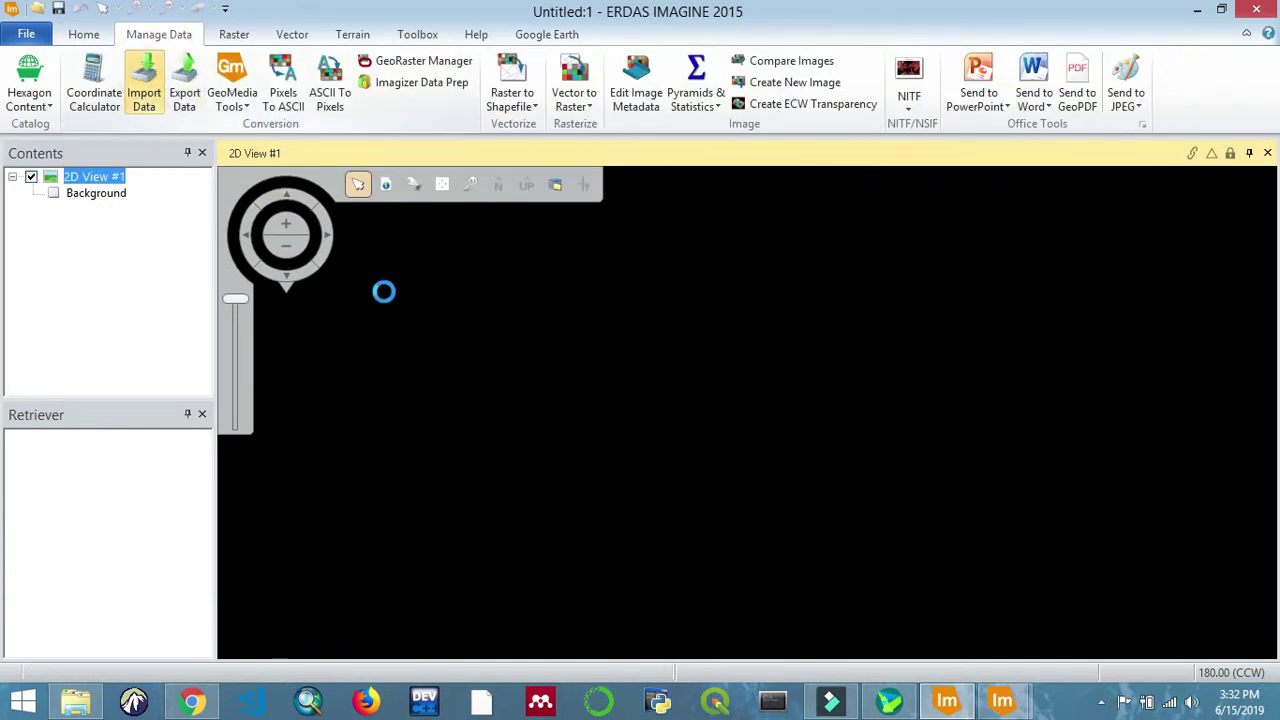
{"action": "left_click", "coordinate": [557, 51]}
{"action": "scroll", "coordinate": [425, 320], "scroll_direction": "down", "scroll_amount": 5}
{"action": "scroll", "coordinate": [410, 360], "scroll_direction": "down", "scroll_amount": 20}
{"action": "scroll", "coordinate": [415, 335], "scroll_direction": "down", "scroll_amount": 20}
{"action": "left_click", "coordinate": [430, 203]}
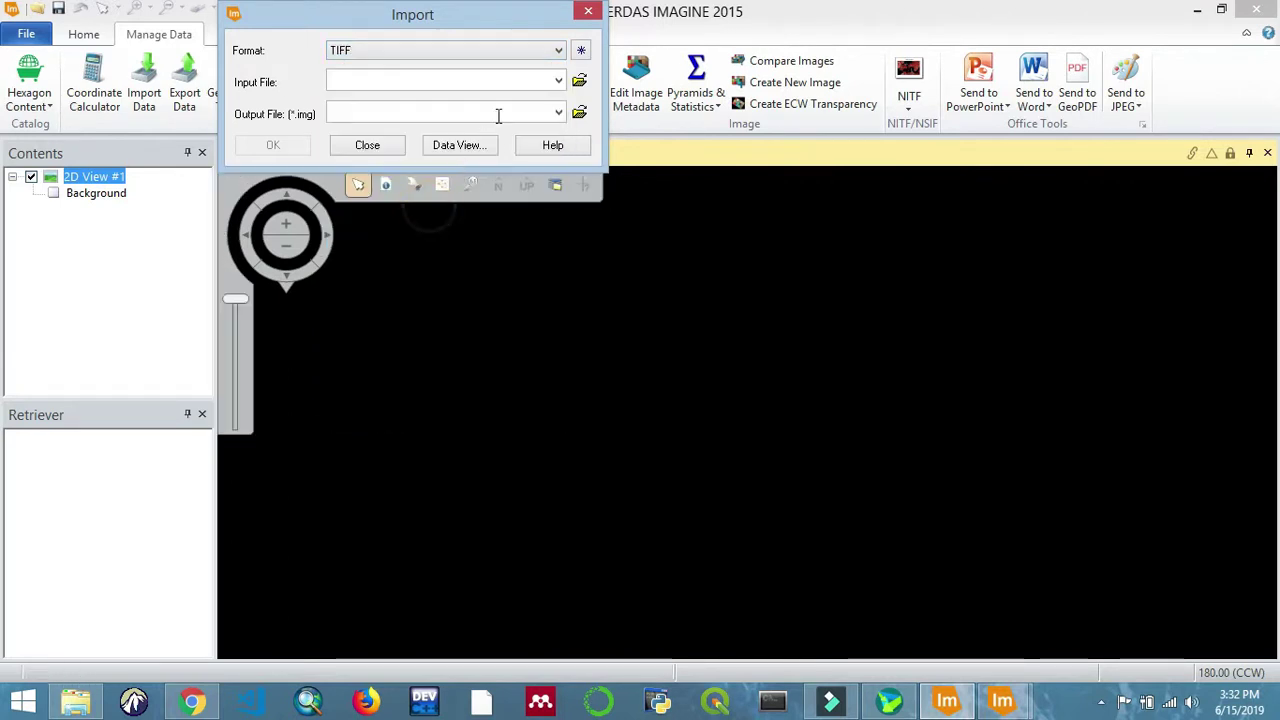
{"action": "left_click", "coordinate": [579, 81]}
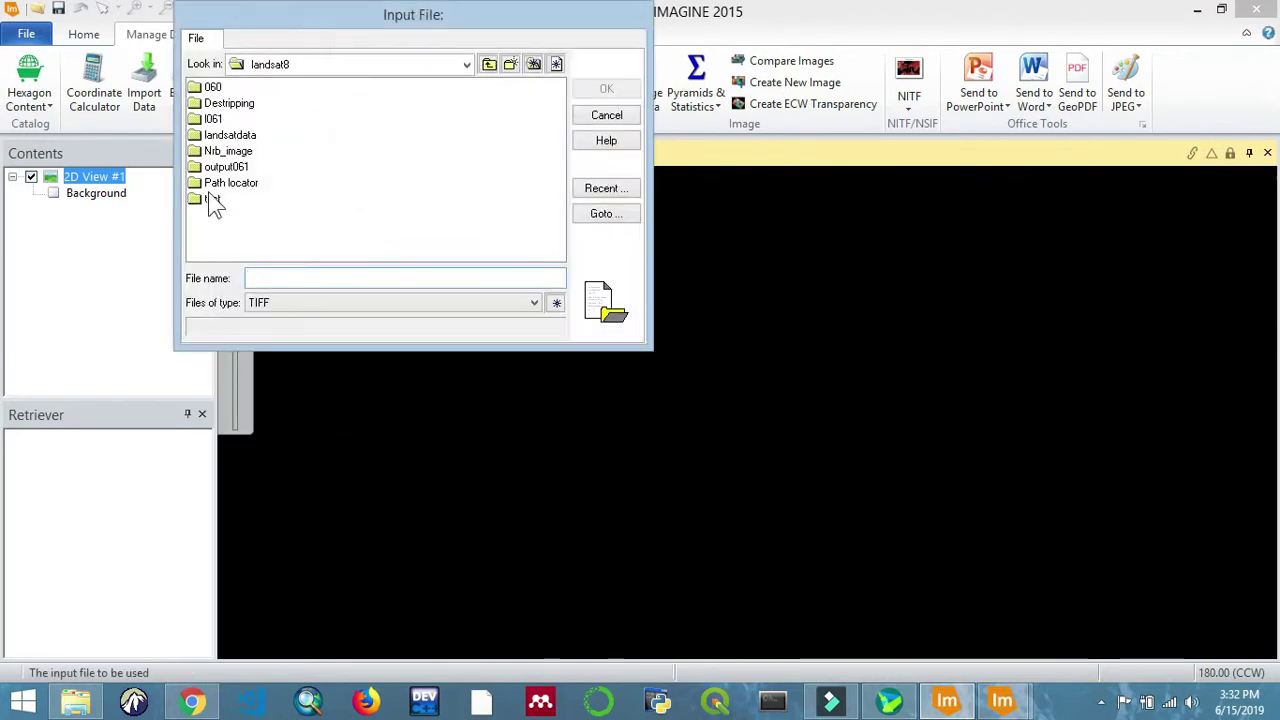
{"action": "double_click", "coordinate": [229, 104]}
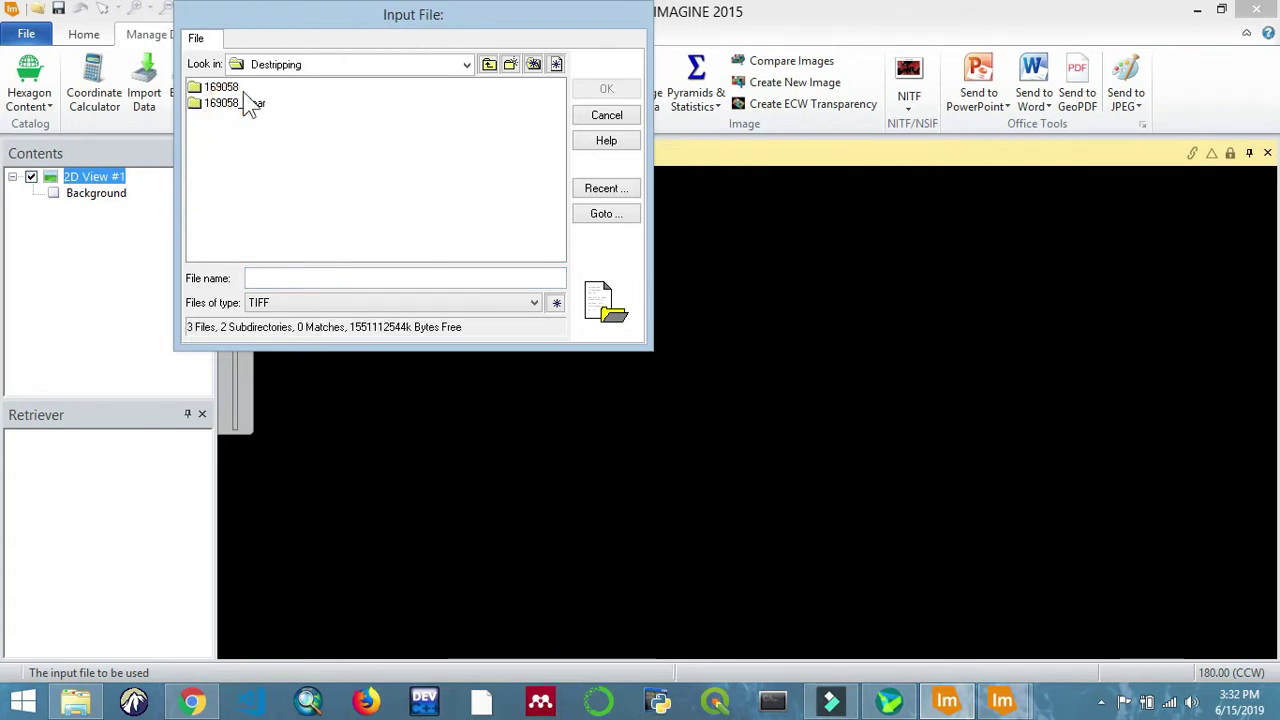
{"action": "double_click", "coordinate": [237, 89]}
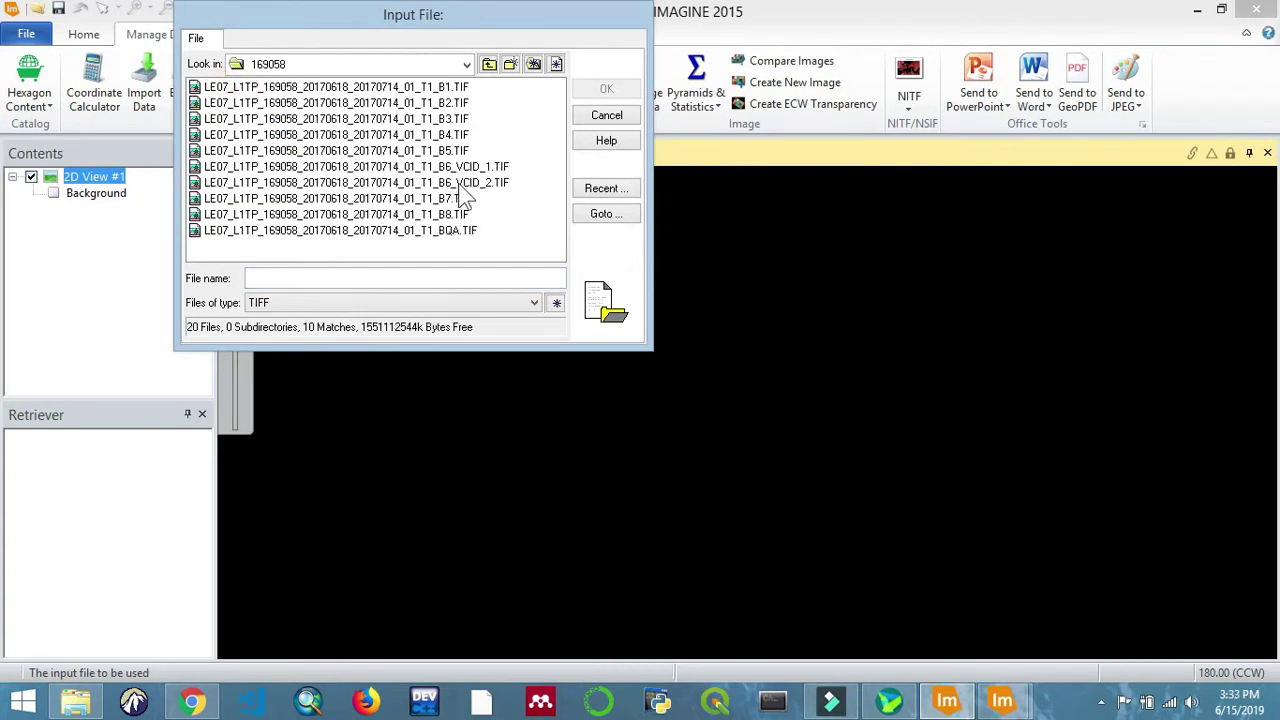
{"action": "left_click", "coordinate": [456, 151]}
{"action": "left_click", "coordinate": [602, 90]}
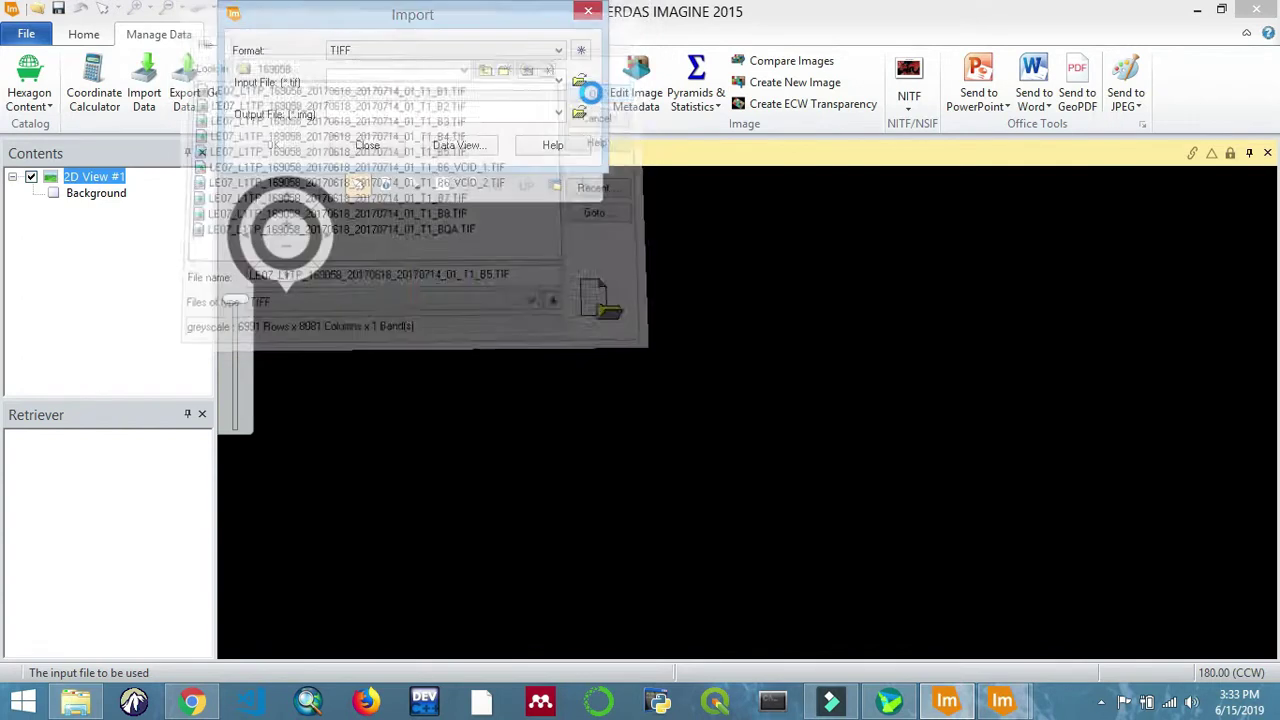
Step: Set the output to test/destrip_b5.img and run the 2017 band 5 import
{"action": "left_click", "coordinate": [579, 111]}
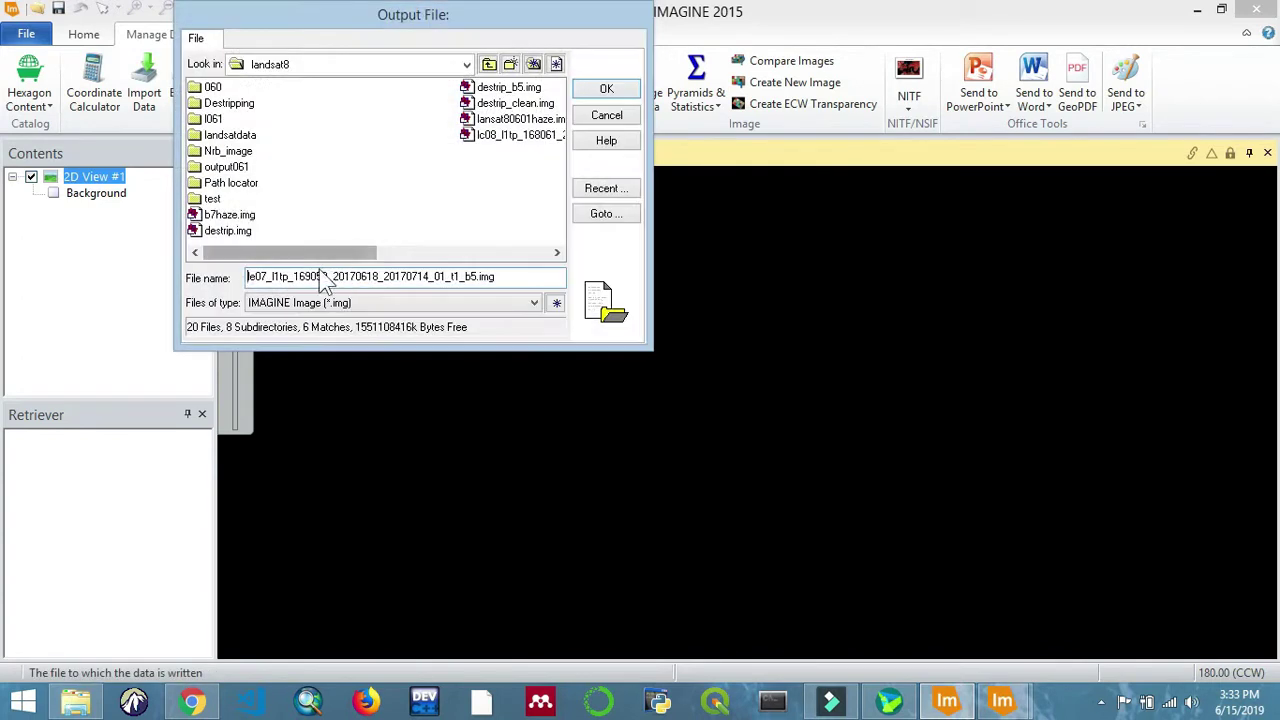
{"action": "double_click", "coordinate": [228, 167]}
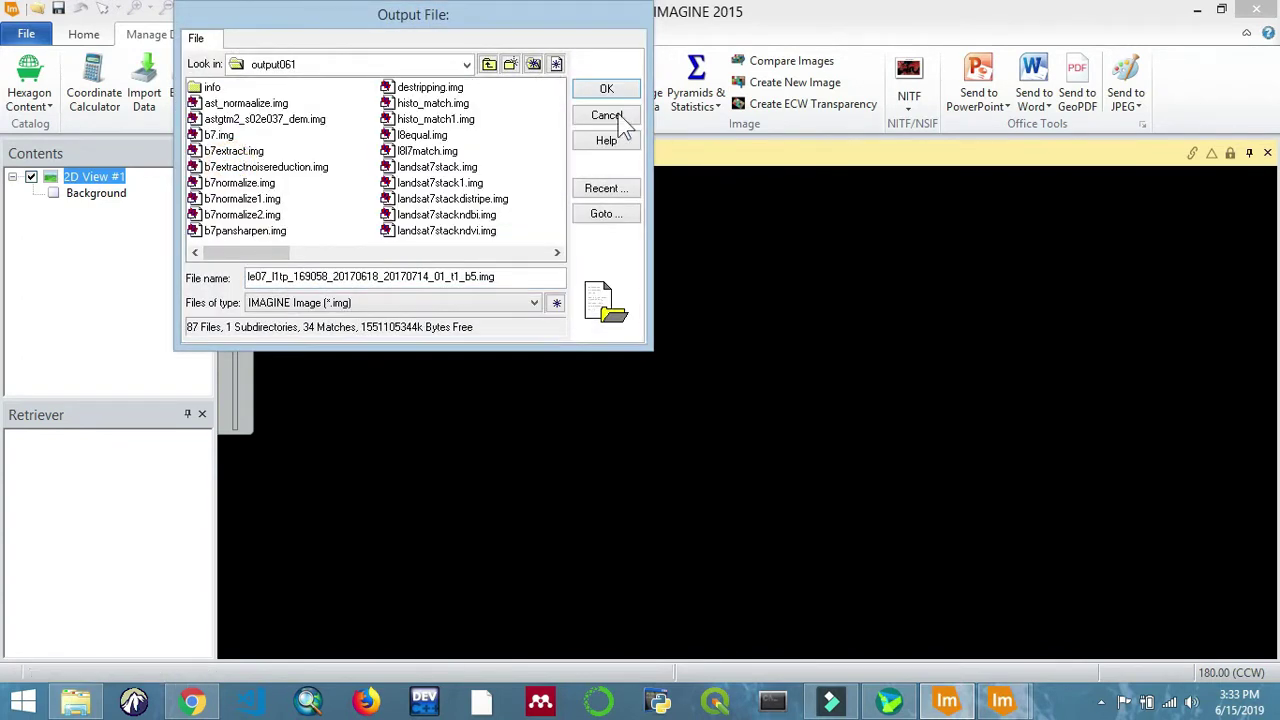
{"action": "left_click", "coordinate": [489, 64]}
{"action": "double_click", "coordinate": [210, 195]}
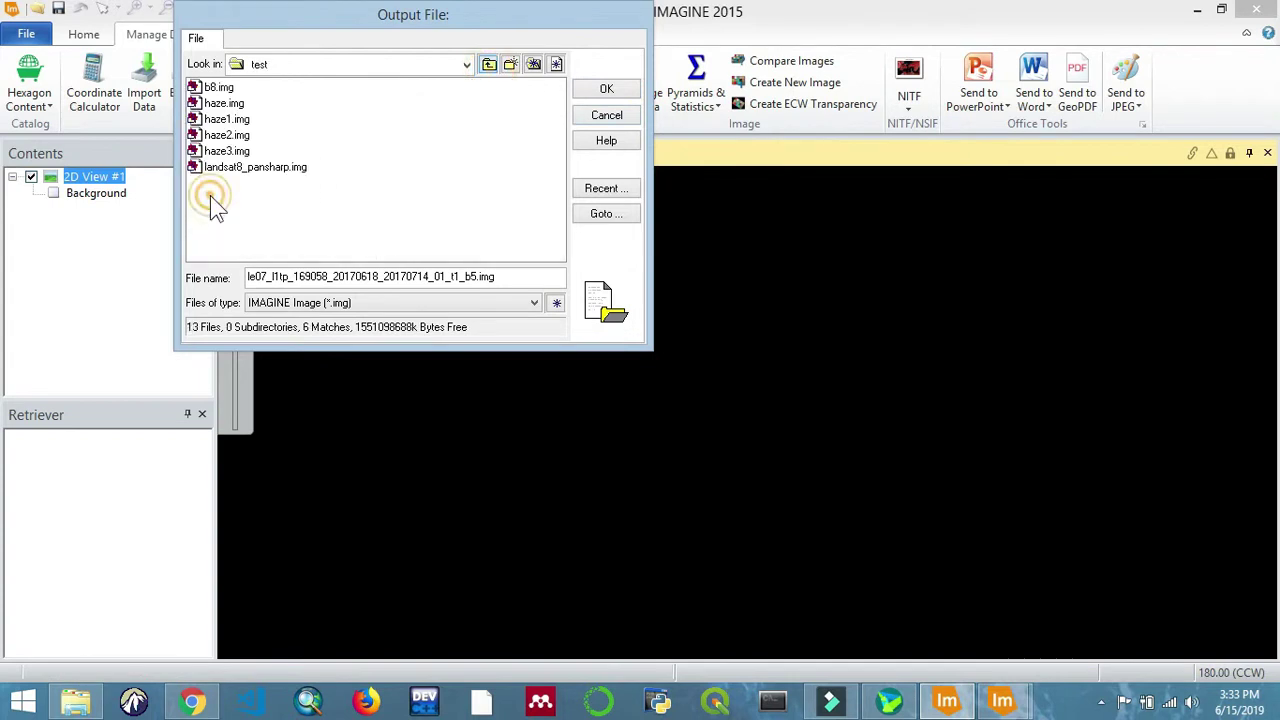
{"action": "left_click_drag", "start_coordinate": [531, 277], "coordinate": [249, 283]}
{"action": "type", "text": "b5"}
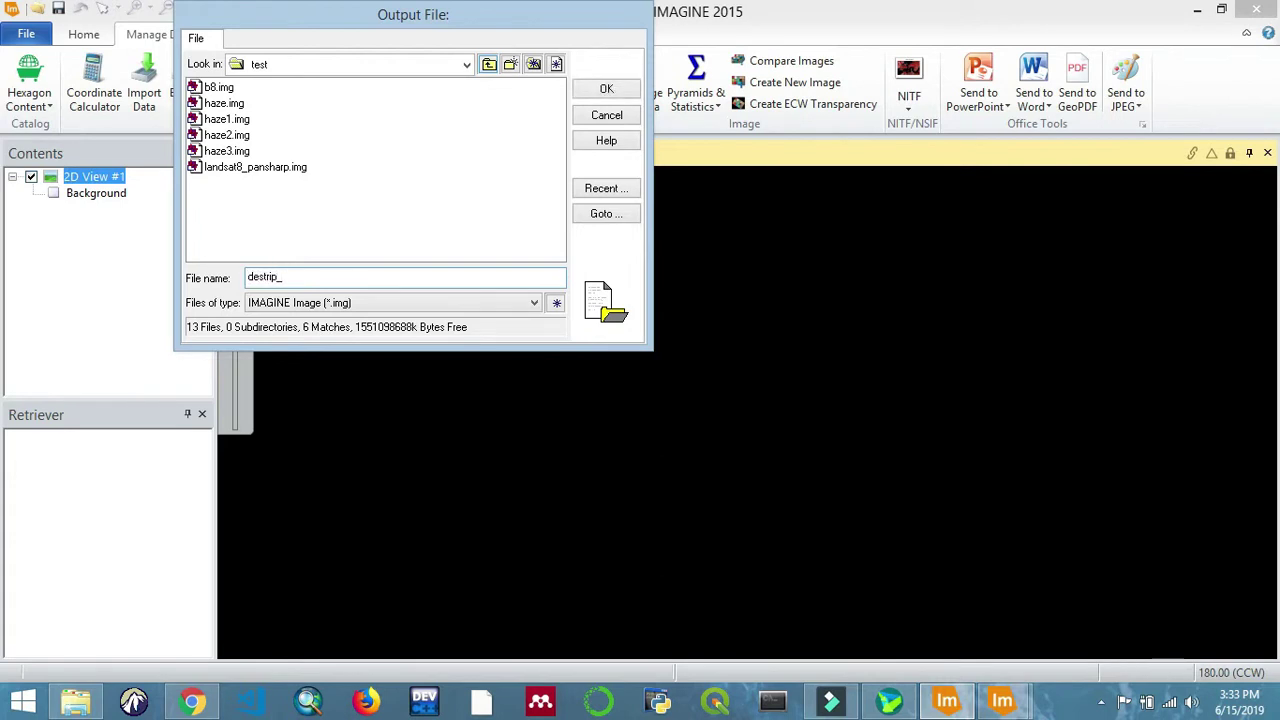
{"action": "left_click", "coordinate": [607, 89]}
{"action": "left_click", "coordinate": [277, 146]}
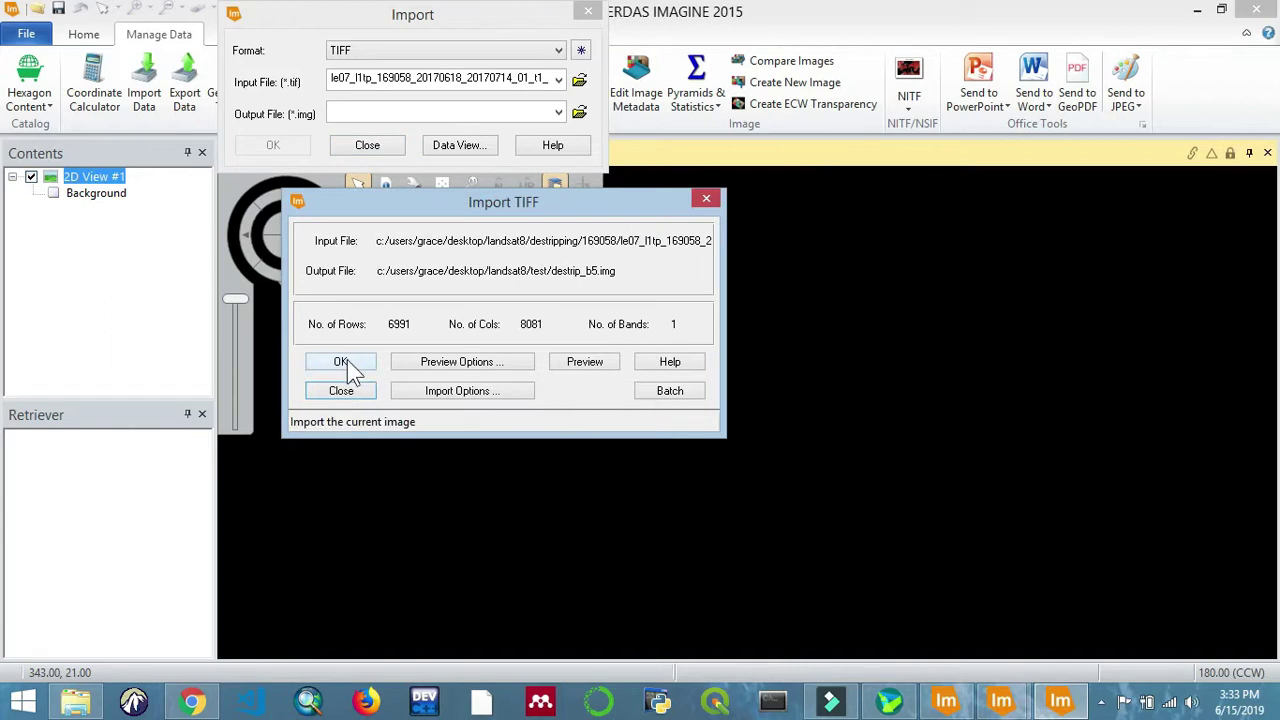
{"action": "left_click", "coordinate": [343, 362]}
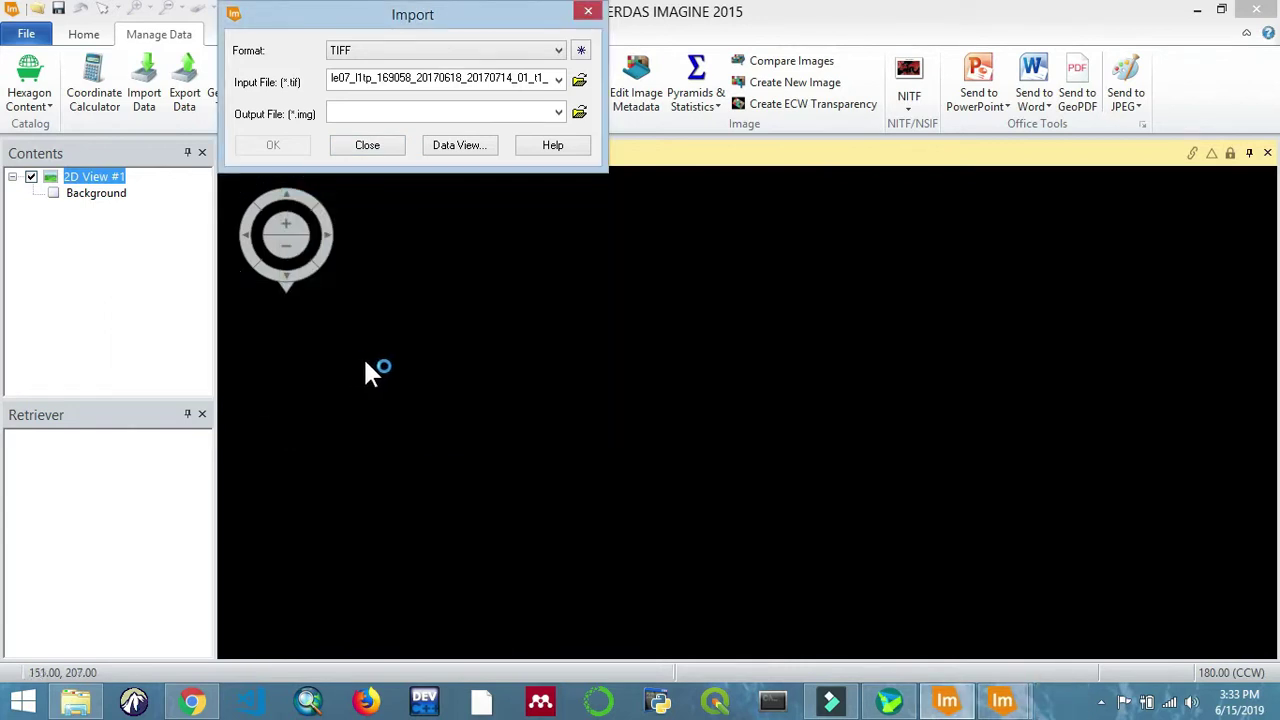
Step: Dismiss the finished jobs in the Process List, leaving the MODELMAKER row
{"action": "scroll", "coordinate": [1047, 385], "scroll_direction": "down", "scroll_amount": 1}
{"action": "left_click", "coordinate": [260, 335]}
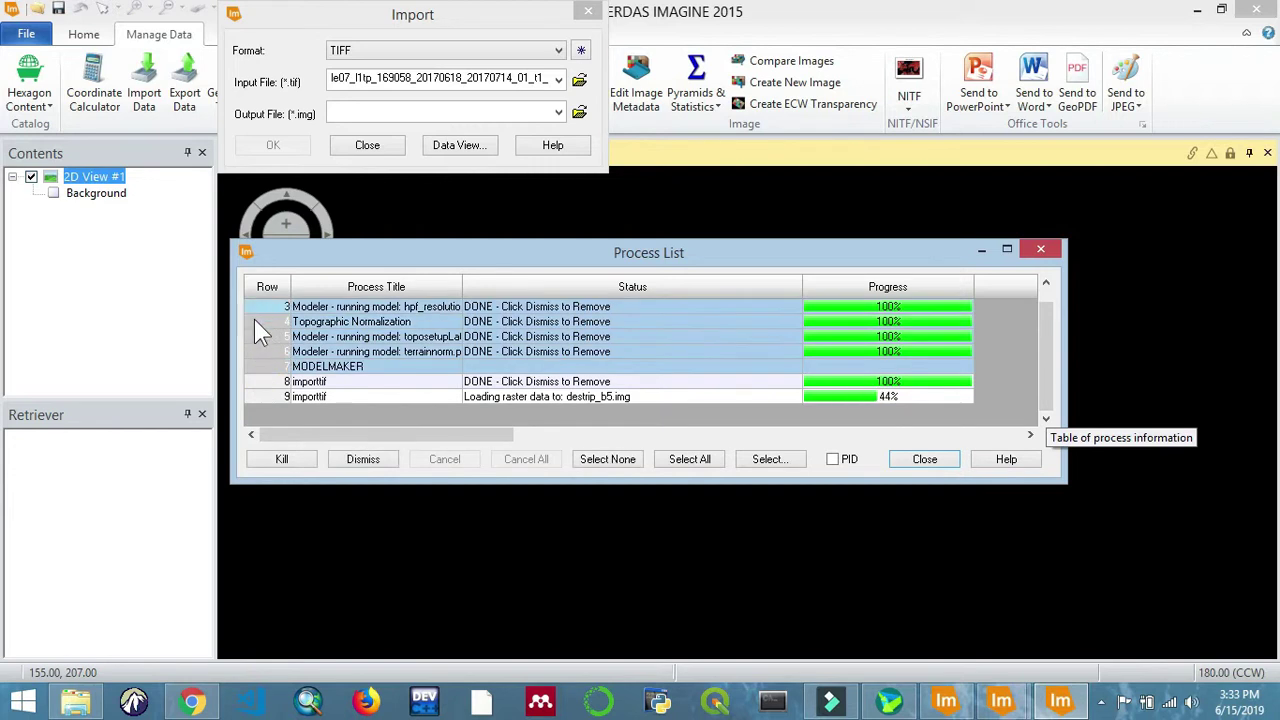
{"action": "left_click", "coordinate": [271, 349], "text": "shift"}
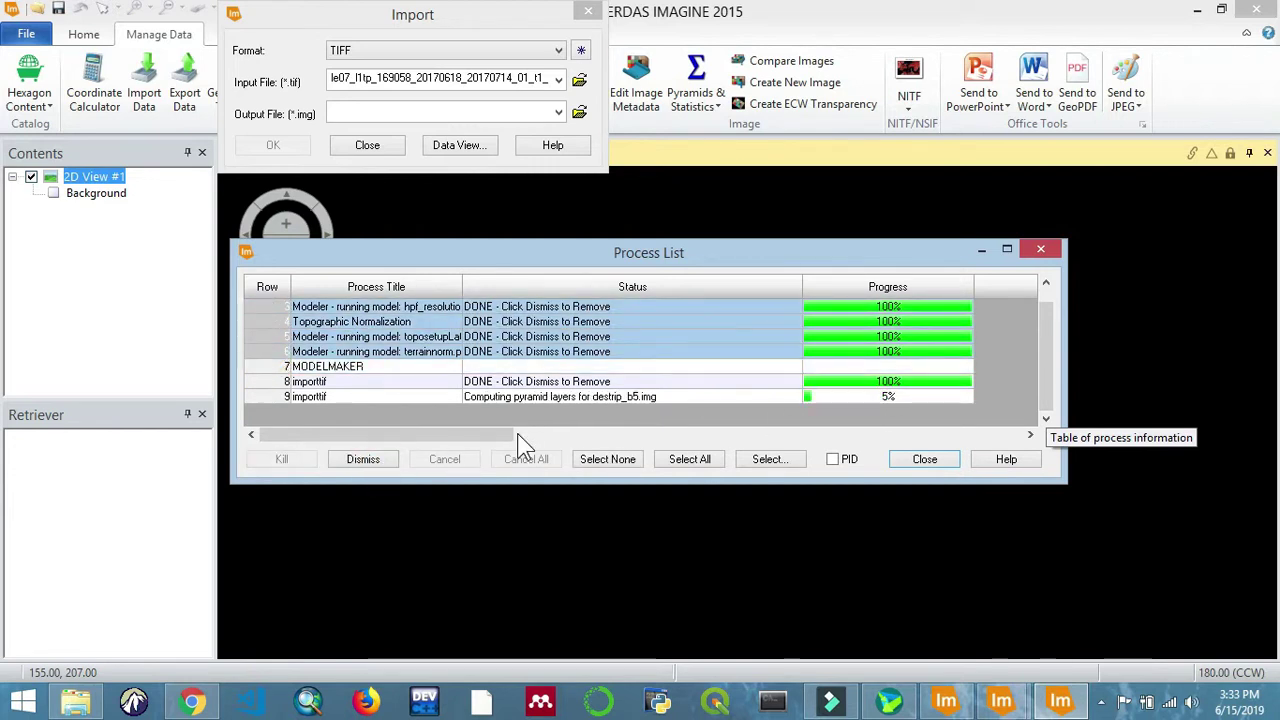
{"action": "left_click", "coordinate": [362, 460]}
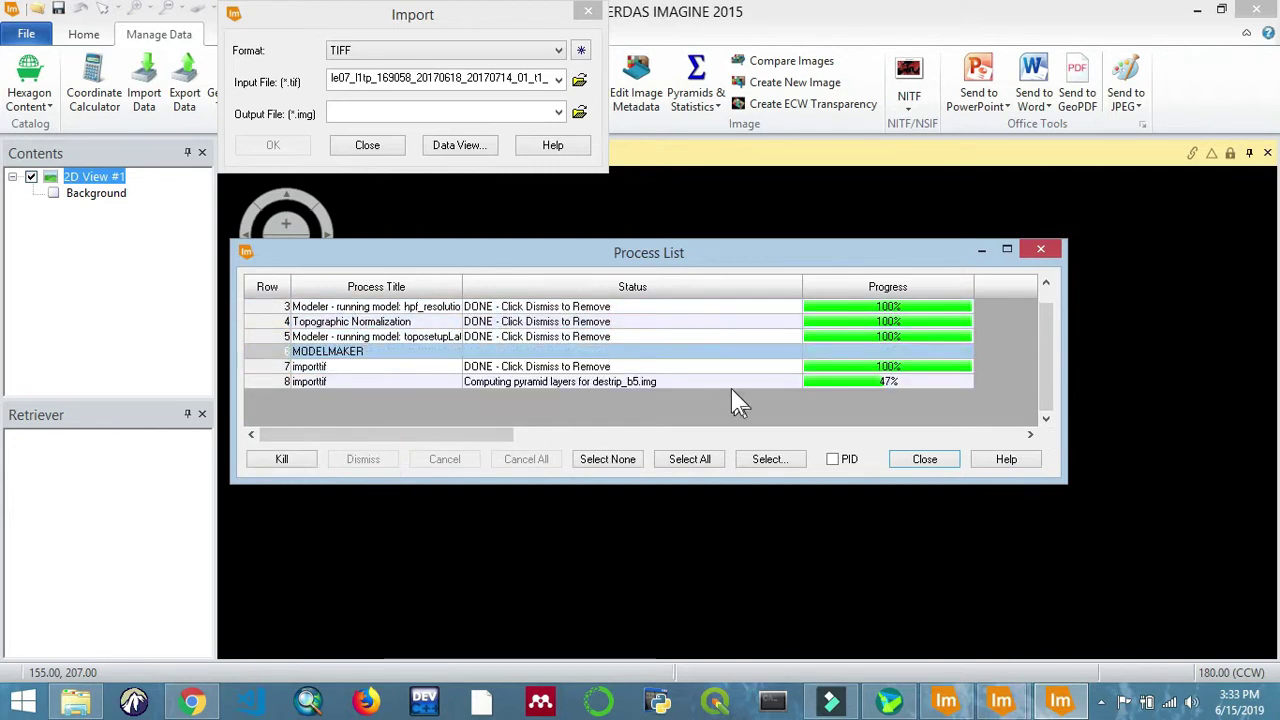
Step: Change the import input to the 2002 B5.TIF in the 169058_clear folder
{"action": "left_click", "coordinate": [915, 461]}
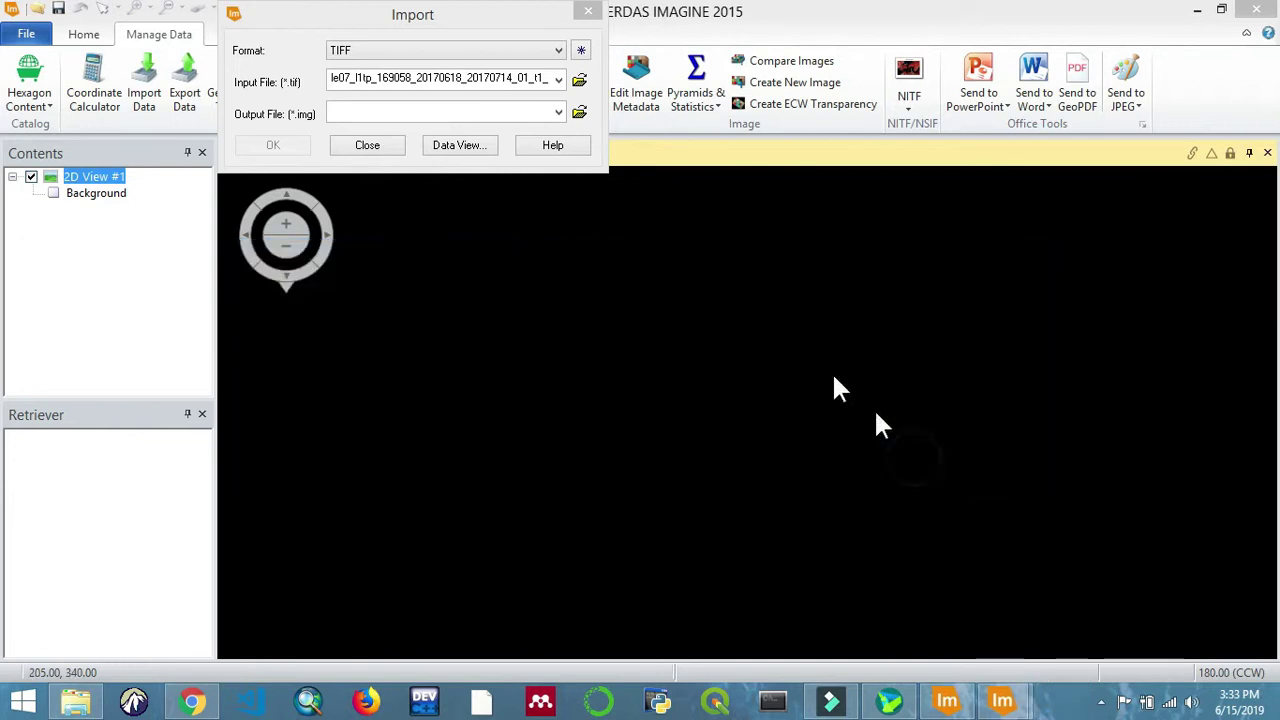
{"action": "left_click", "coordinate": [580, 80]}
{"action": "left_click", "coordinate": [489, 64]}
{"action": "double_click", "coordinate": [225, 105]}
{"action": "left_click", "coordinate": [458, 150]}
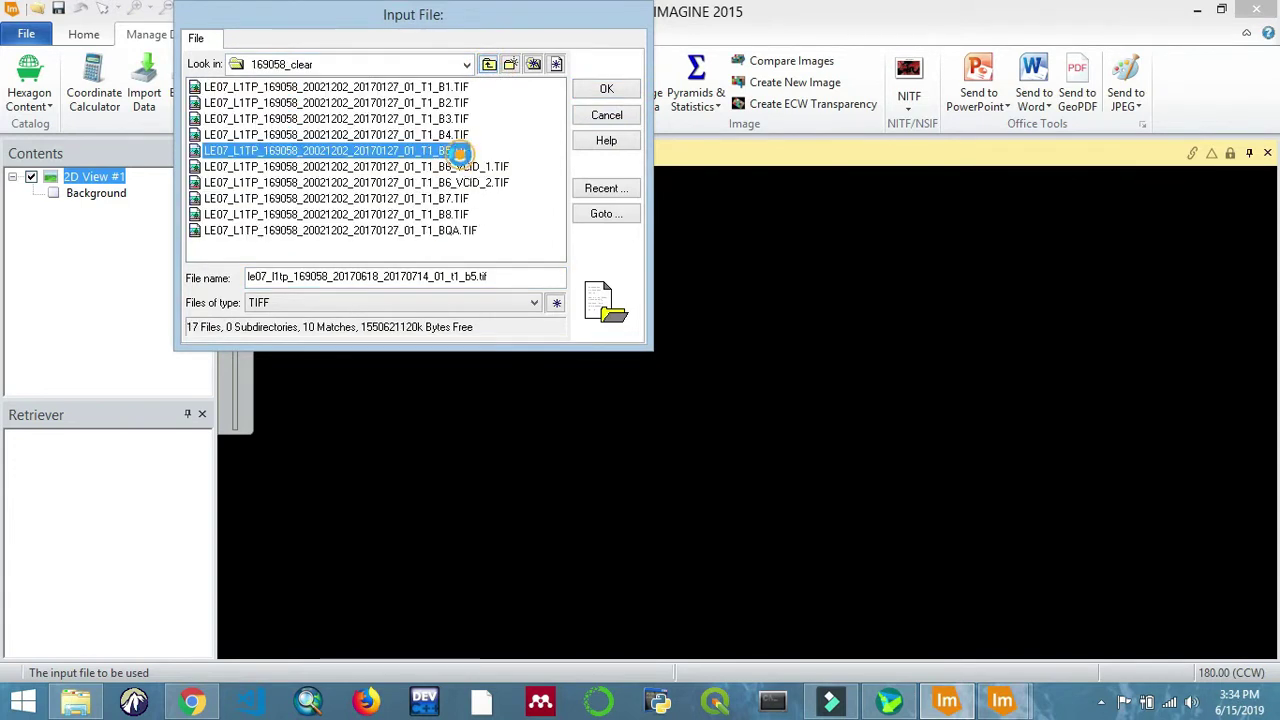
{"action": "left_click", "coordinate": [588, 92]}
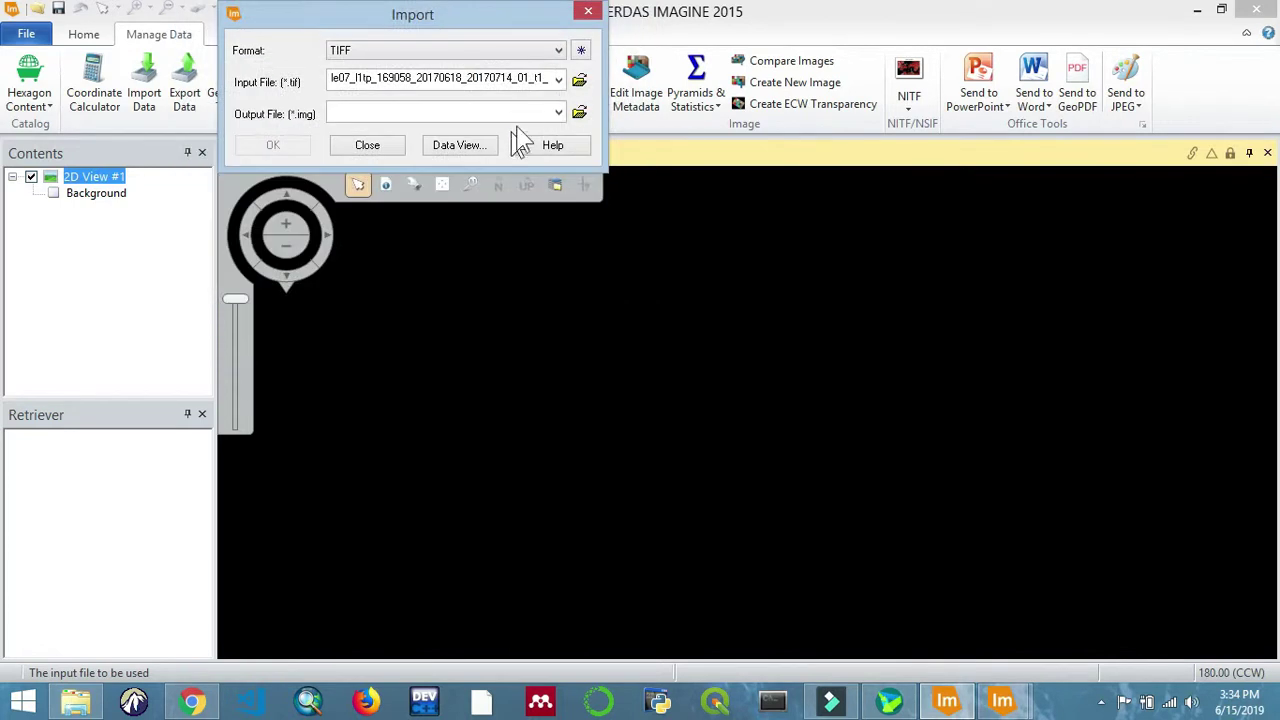
Step: Name the output test/destrip_clear_b5.img and run the import
{"action": "left_click", "coordinate": [579, 111]}
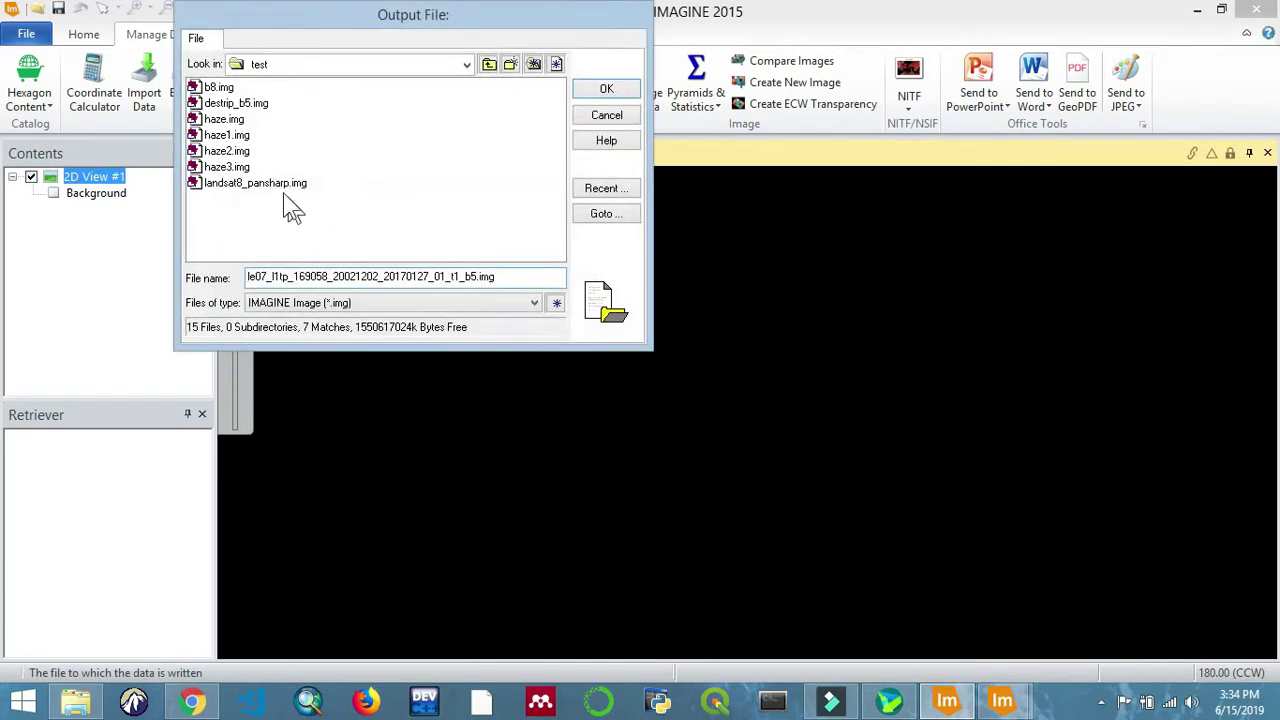
{"action": "left_click_drag", "start_coordinate": [507, 276], "coordinate": [165, 258]}
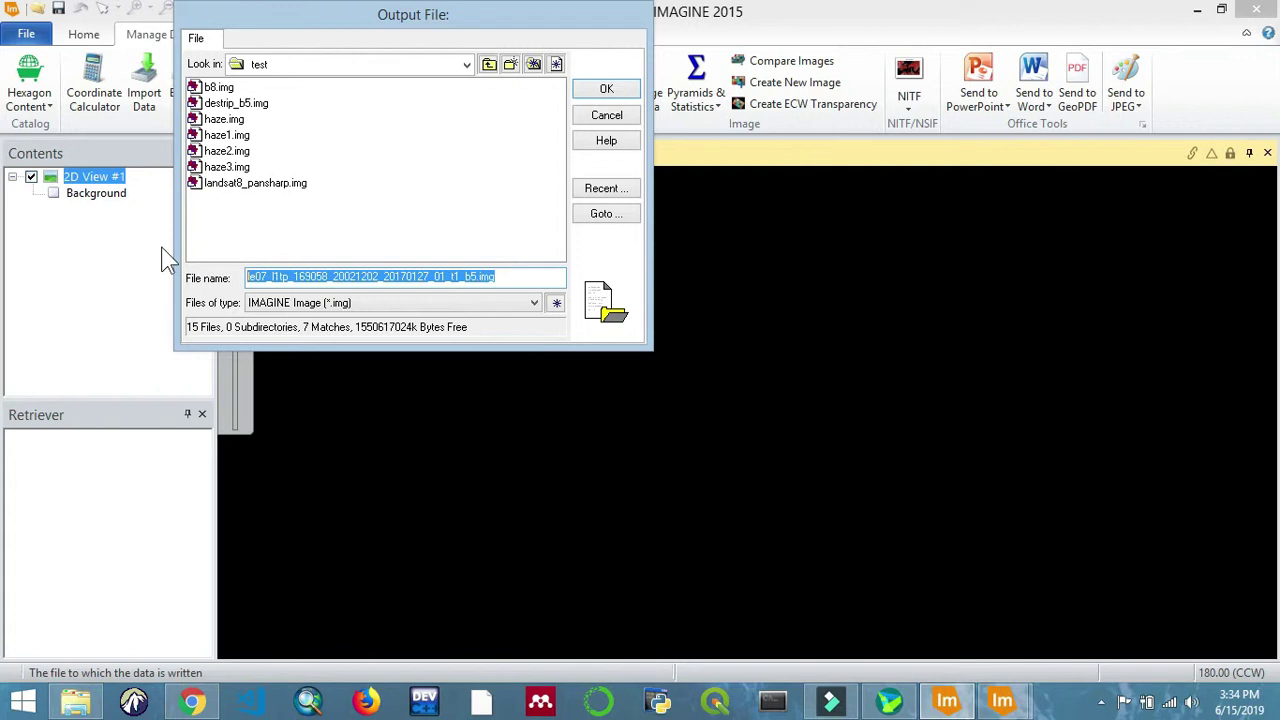
{"action": "type", "text": "destrip_clear_b5"}
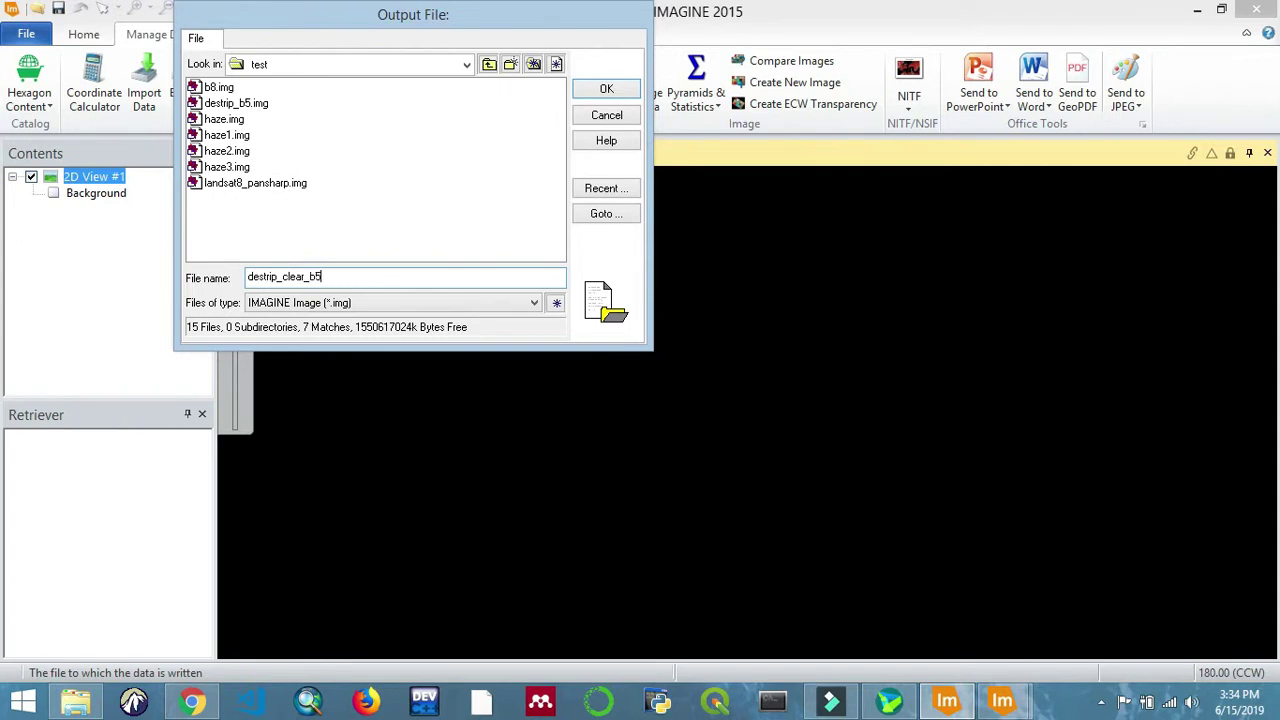
{"action": "left_click", "coordinate": [610, 92]}
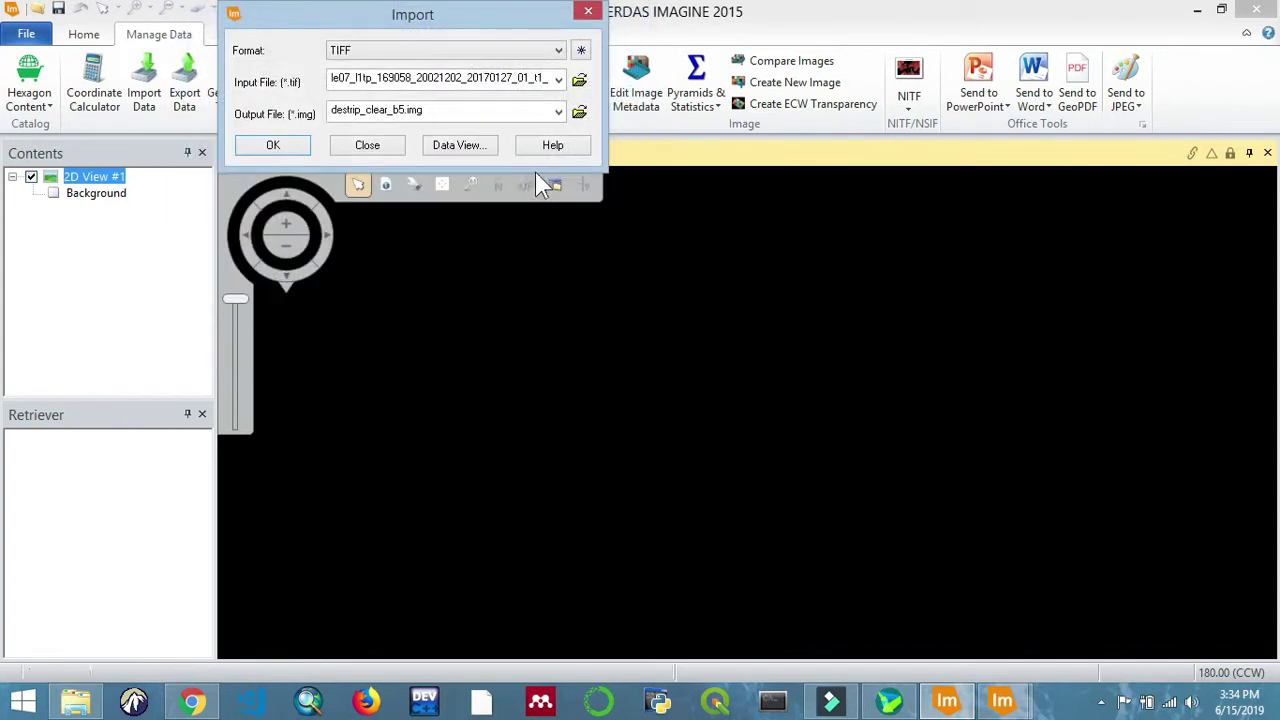
{"action": "left_click", "coordinate": [281, 147]}
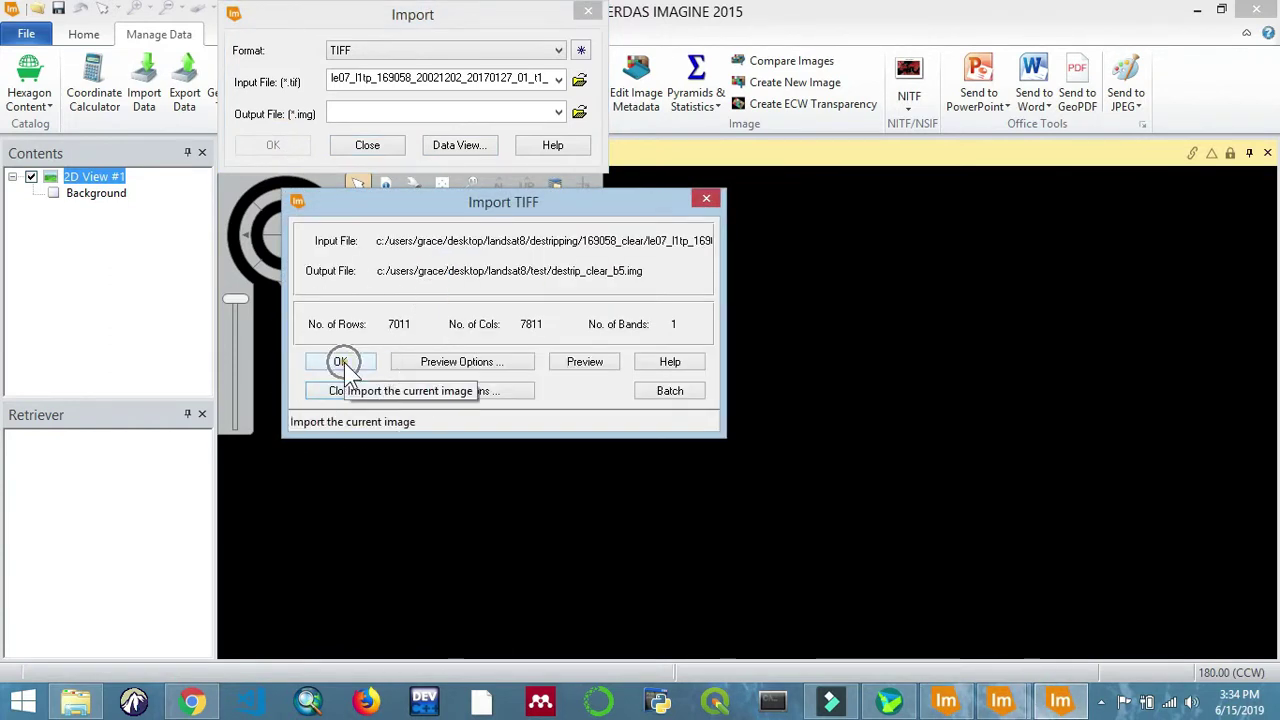
{"action": "left_click", "coordinate": [344, 362]}
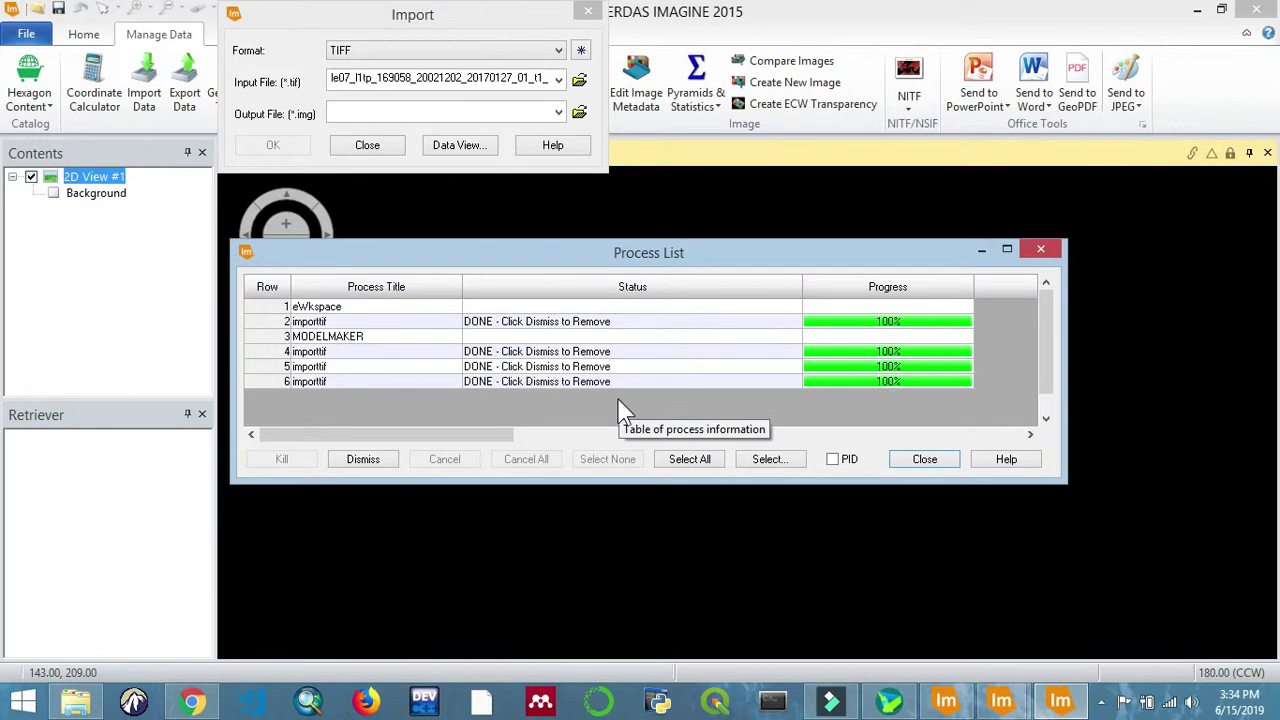
Step: Close the import windows and add destrip_b5.img and destrip_clear_b5.img as raster layers
{"action": "left_click", "coordinate": [922, 462]}
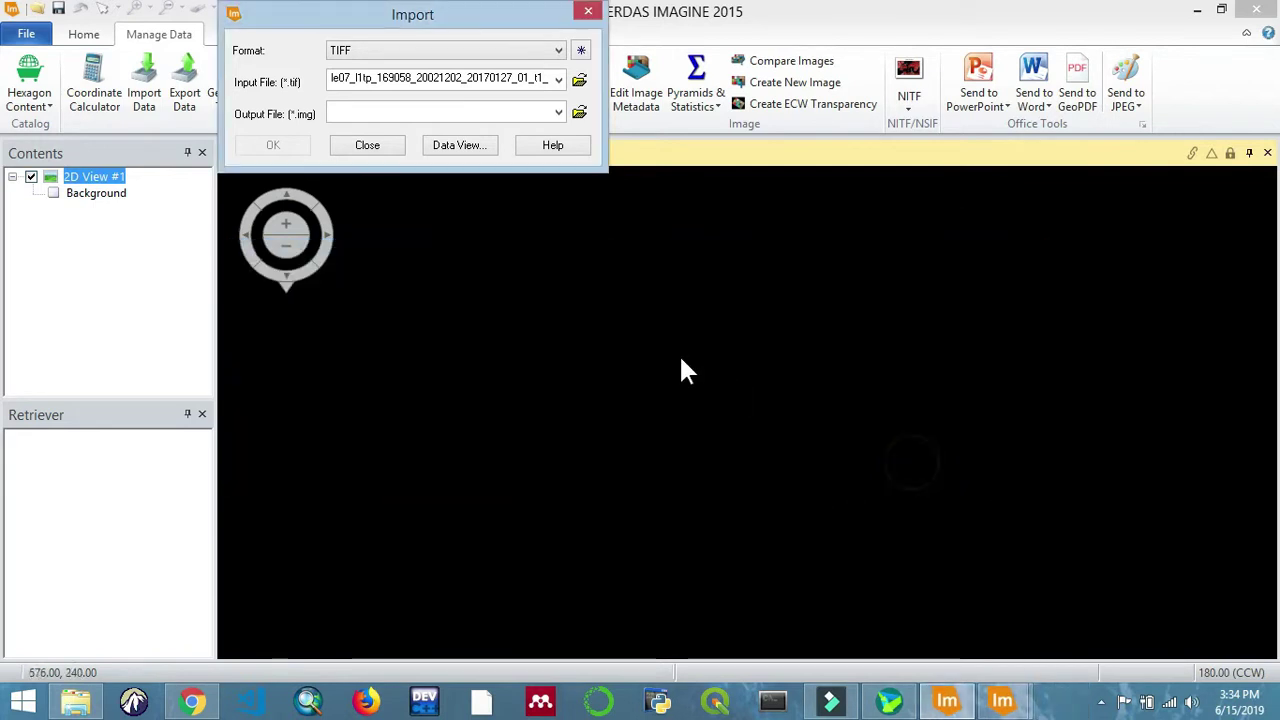
{"action": "left_click", "coordinate": [368, 145]}
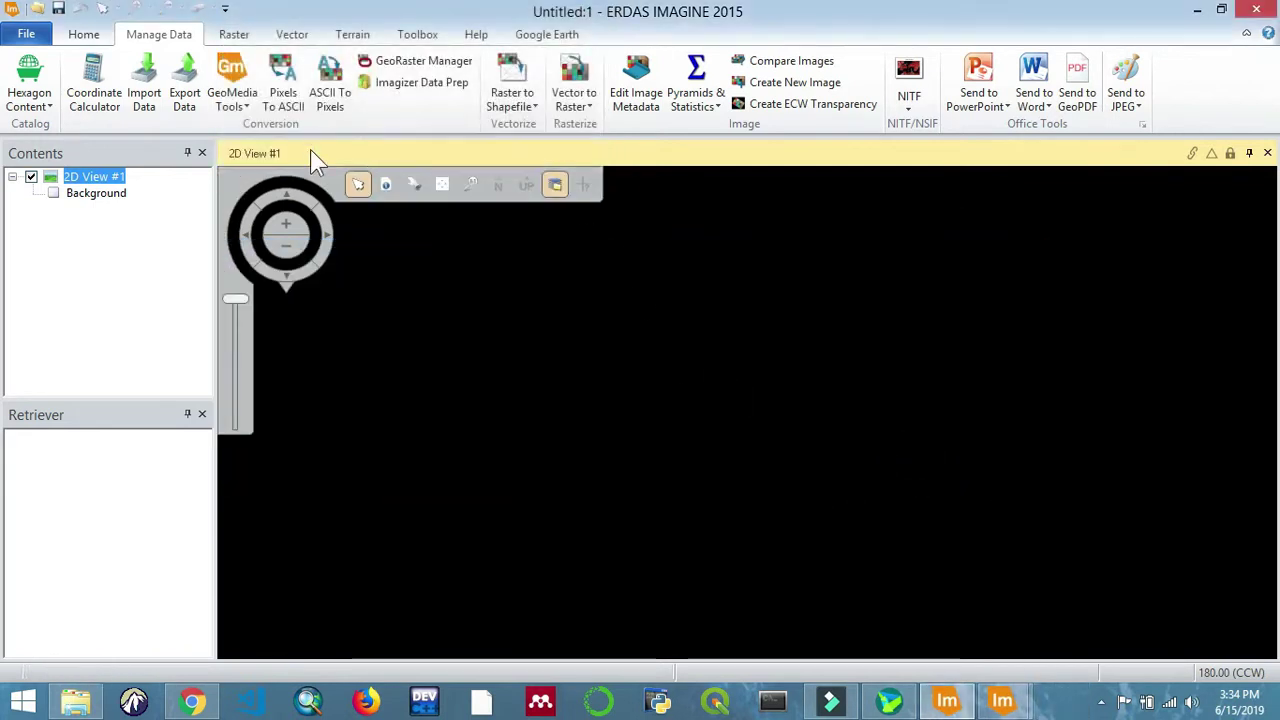
{"action": "right_click", "coordinate": [108, 195]}
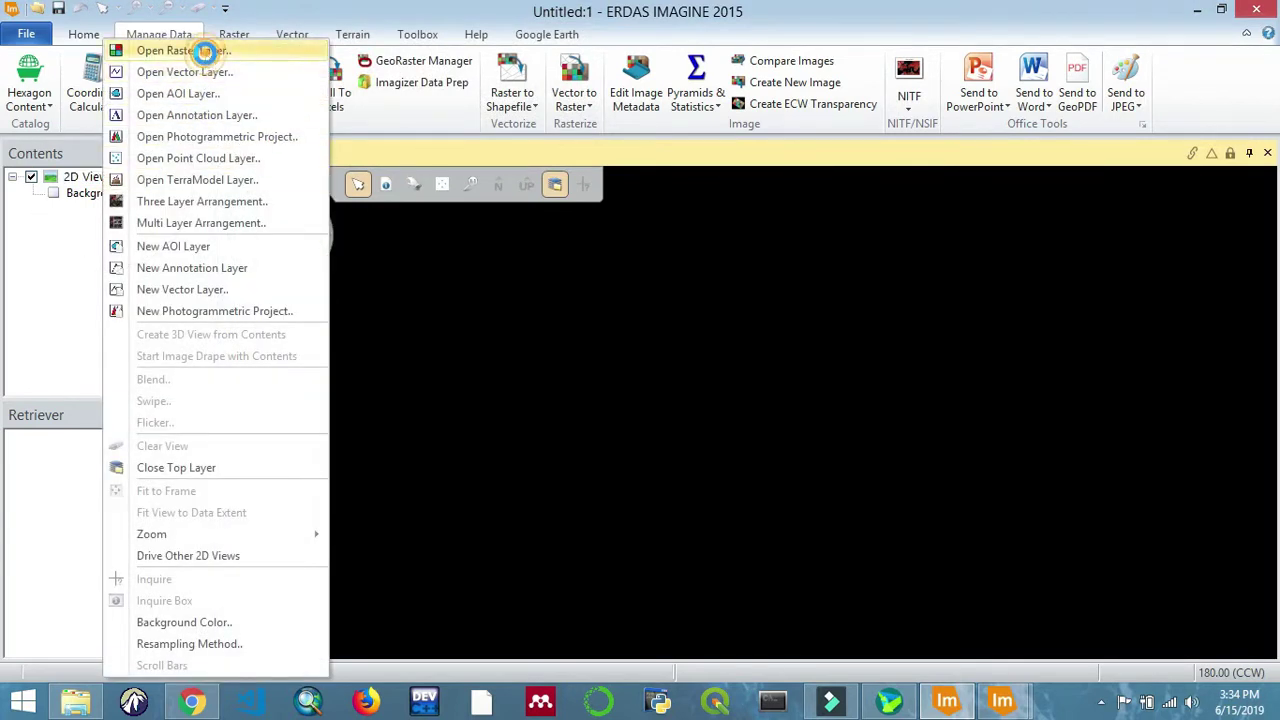
{"action": "left_click", "coordinate": [209, 71]}
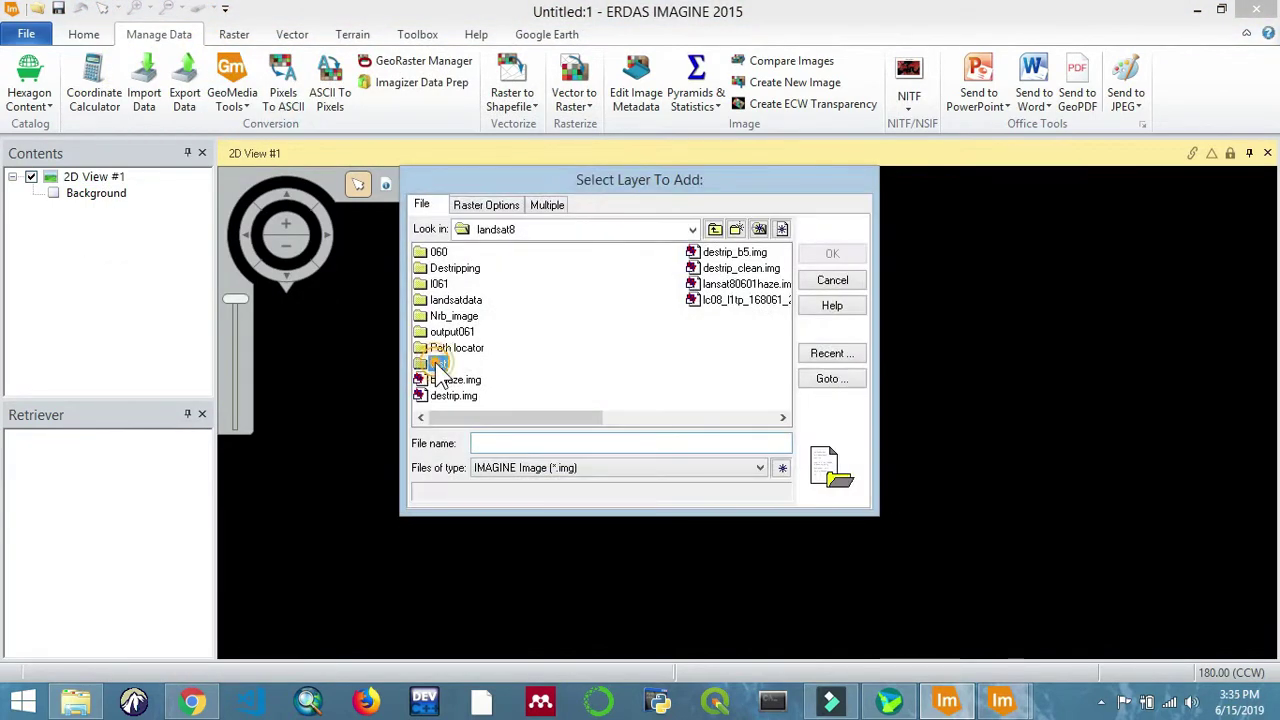
{"action": "left_click", "coordinate": [455, 269]}
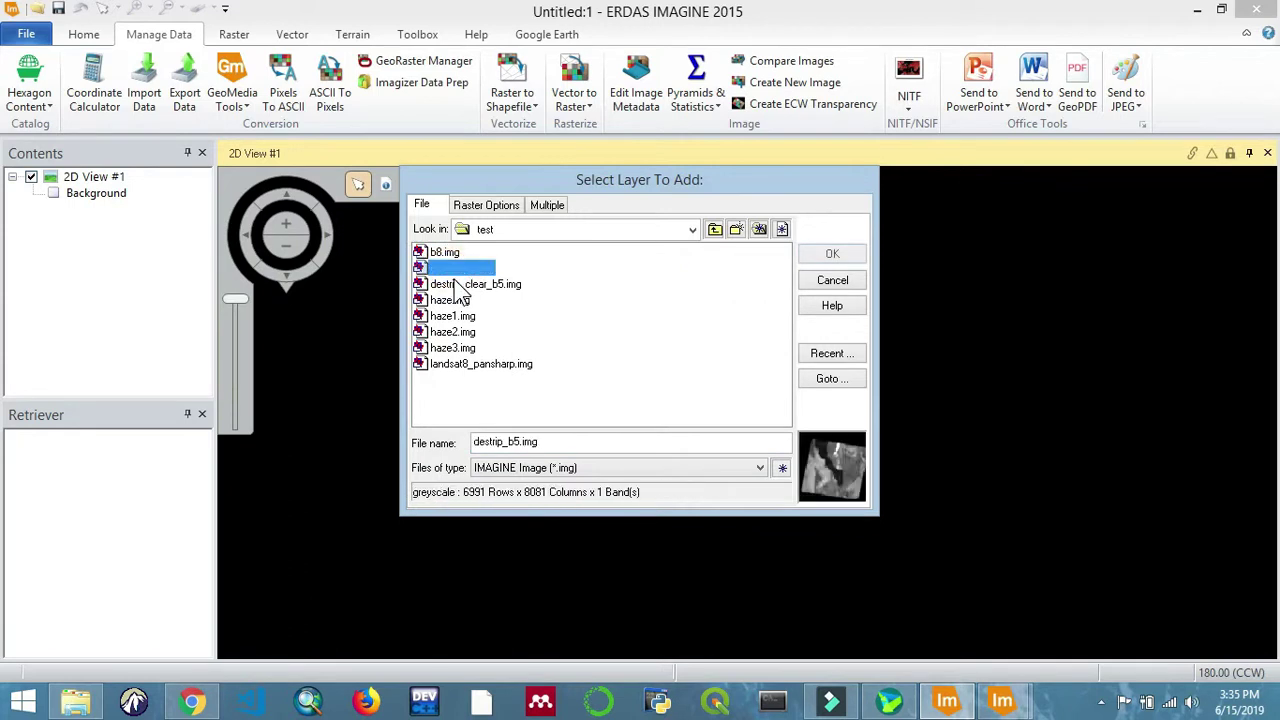
{"action": "left_click", "coordinate": [462, 285], "text": "ctrl"}
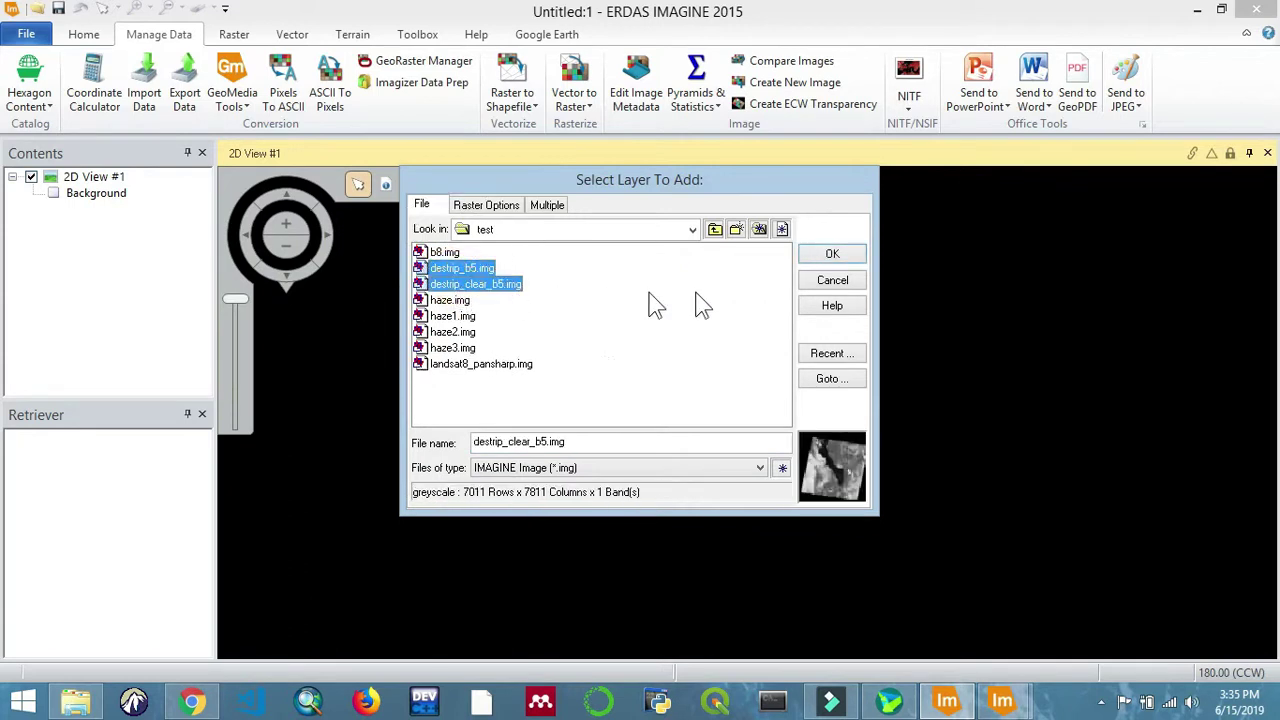
{"action": "left_click", "coordinate": [829, 256]}
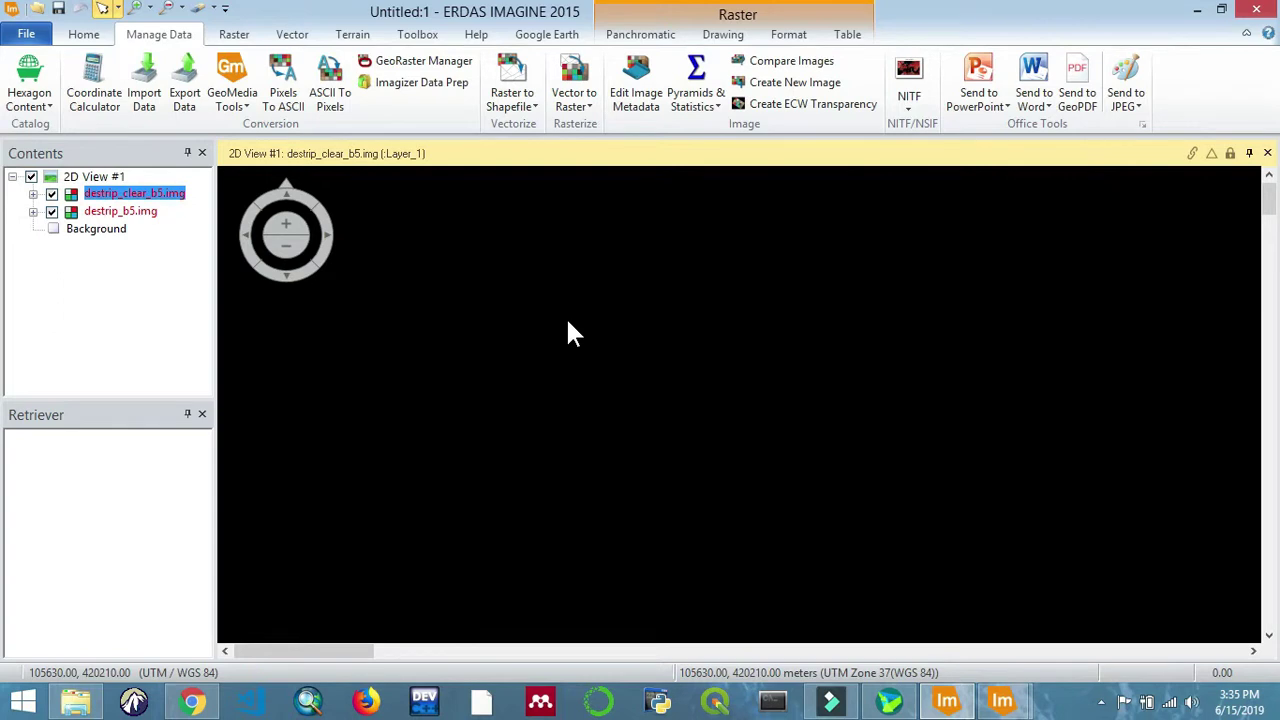
Step: Fit destrip_clear_b5.img to the window and zoom in on the filled gaps
{"action": "right_click", "coordinate": [92, 194]}
{"action": "left_click", "coordinate": [170, 354]}
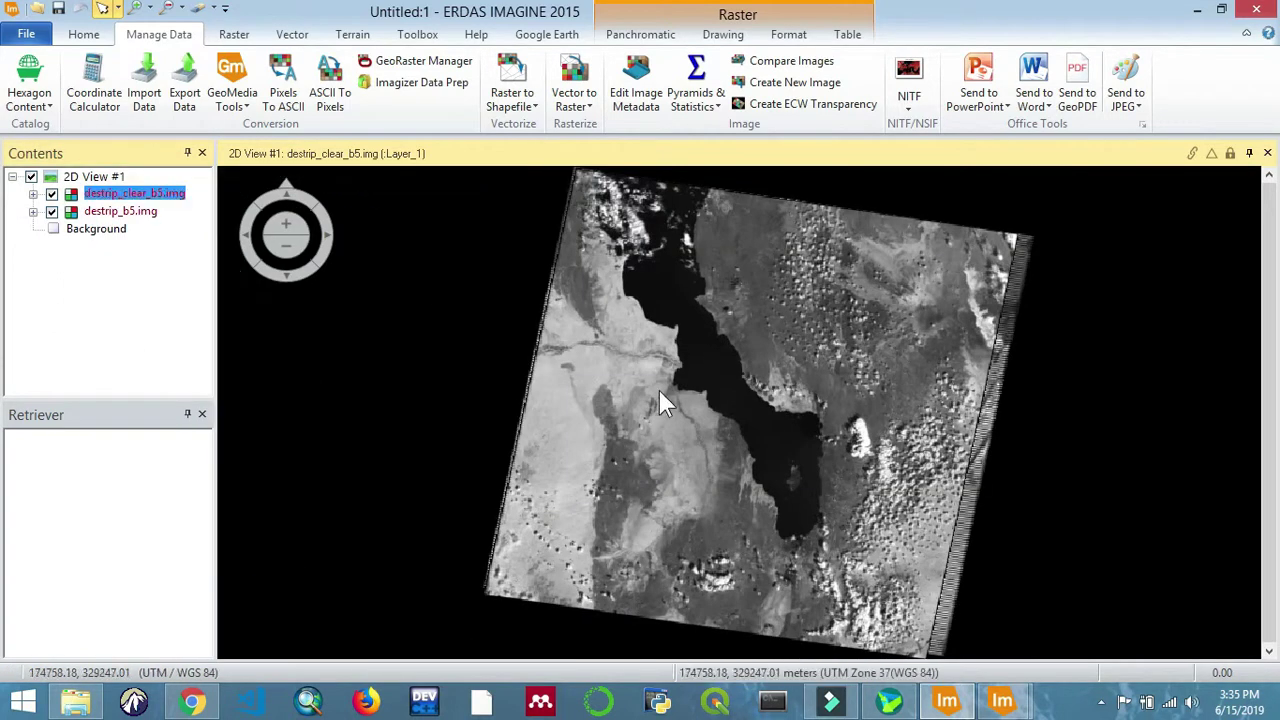
{"action": "left_click", "coordinate": [804, 356]}
{"action": "scroll", "coordinate": [805, 357], "scroll_direction": "up", "scroll_amount": 2}
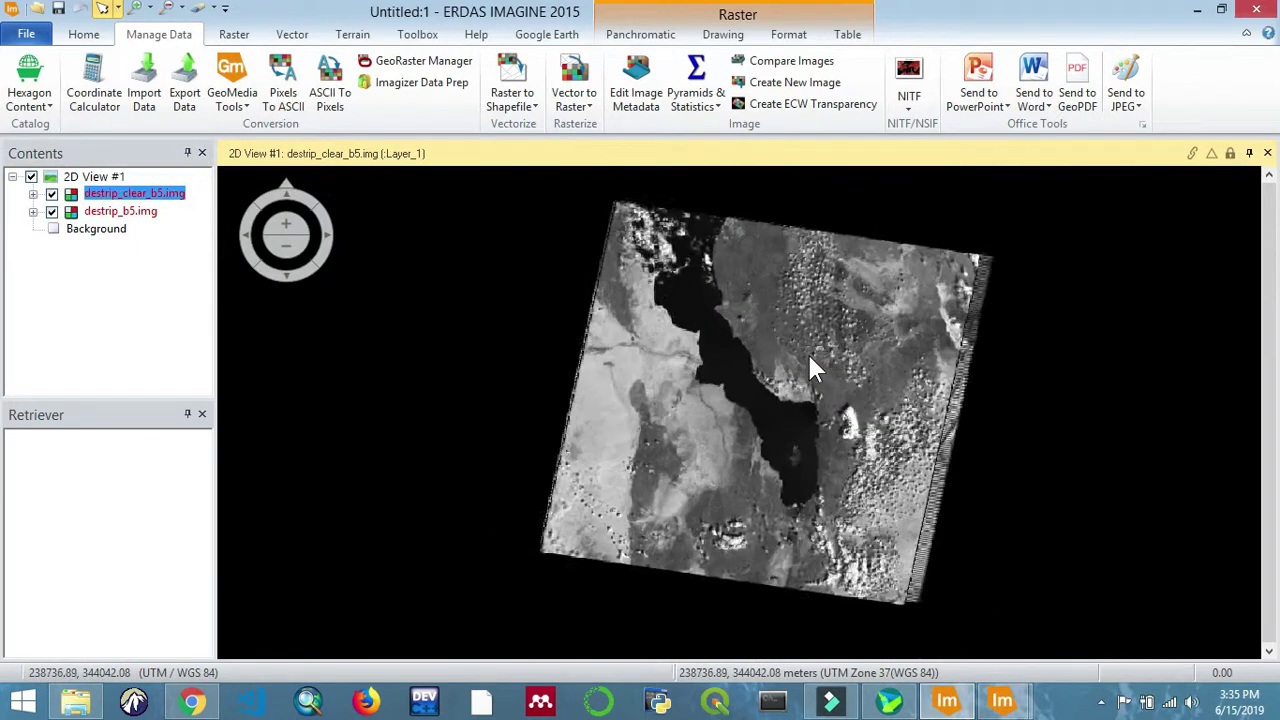
{"action": "scroll", "coordinate": [807, 351], "scroll_direction": "up", "scroll_amount": 3}
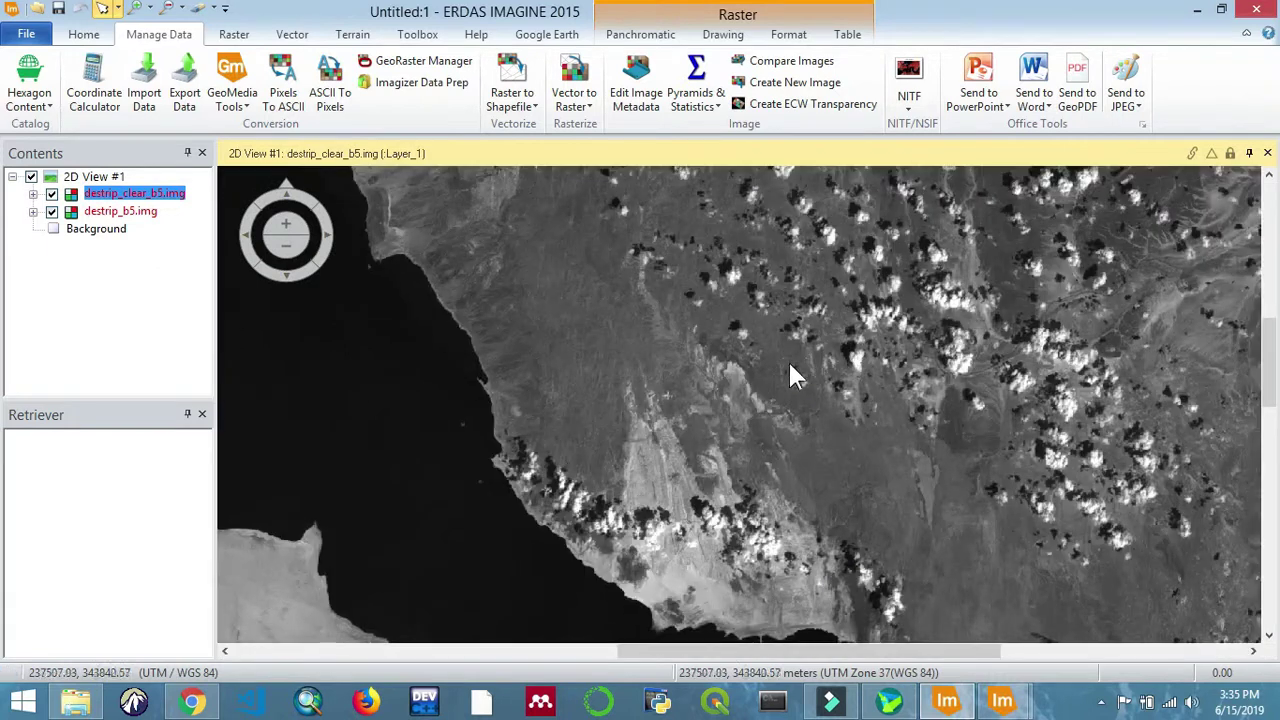
Step: Hide destrip_clear_b5.img and move destrip_b5.img above it in the layer list
{"action": "left_click", "coordinate": [52, 194]}
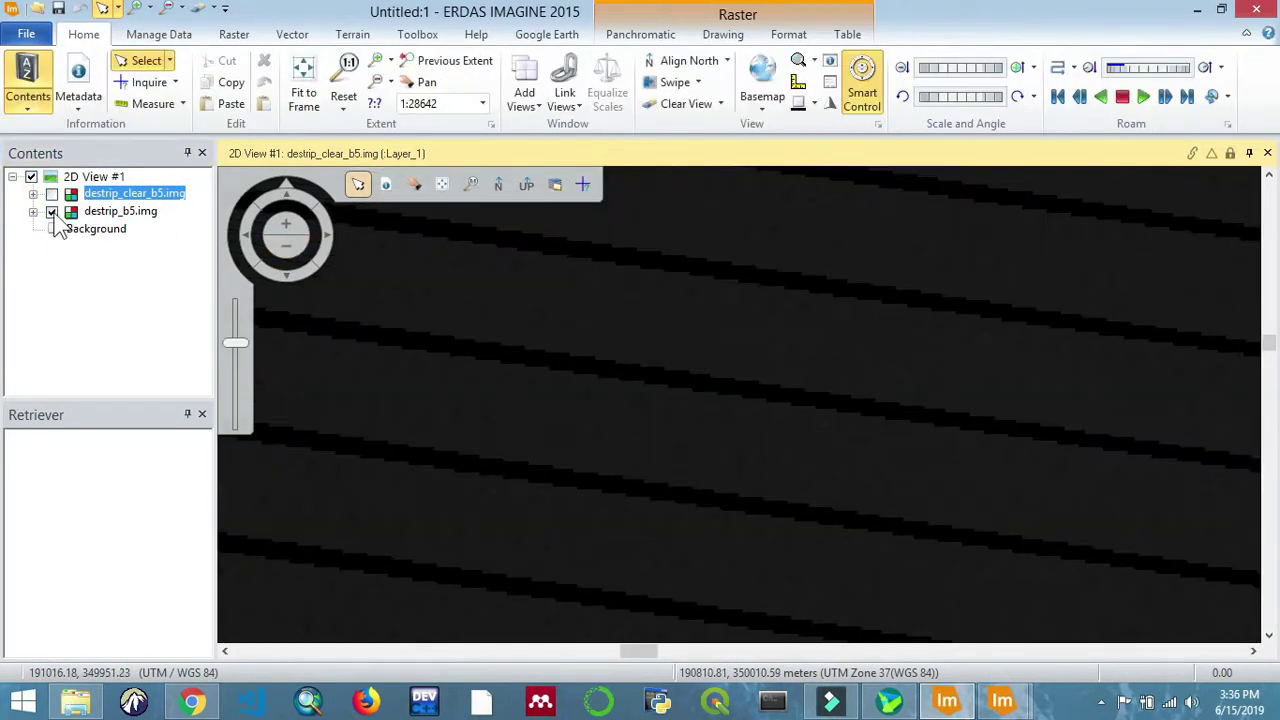
{"action": "mouse_move", "coordinate": [104, 202]}
{"action": "left_mouse_down"}
{"action": "mouse_move", "coordinate": [86, 229]}
{"action": "mouse_move", "coordinate": [108, 218]}
{"action": "left_mouse_up"}
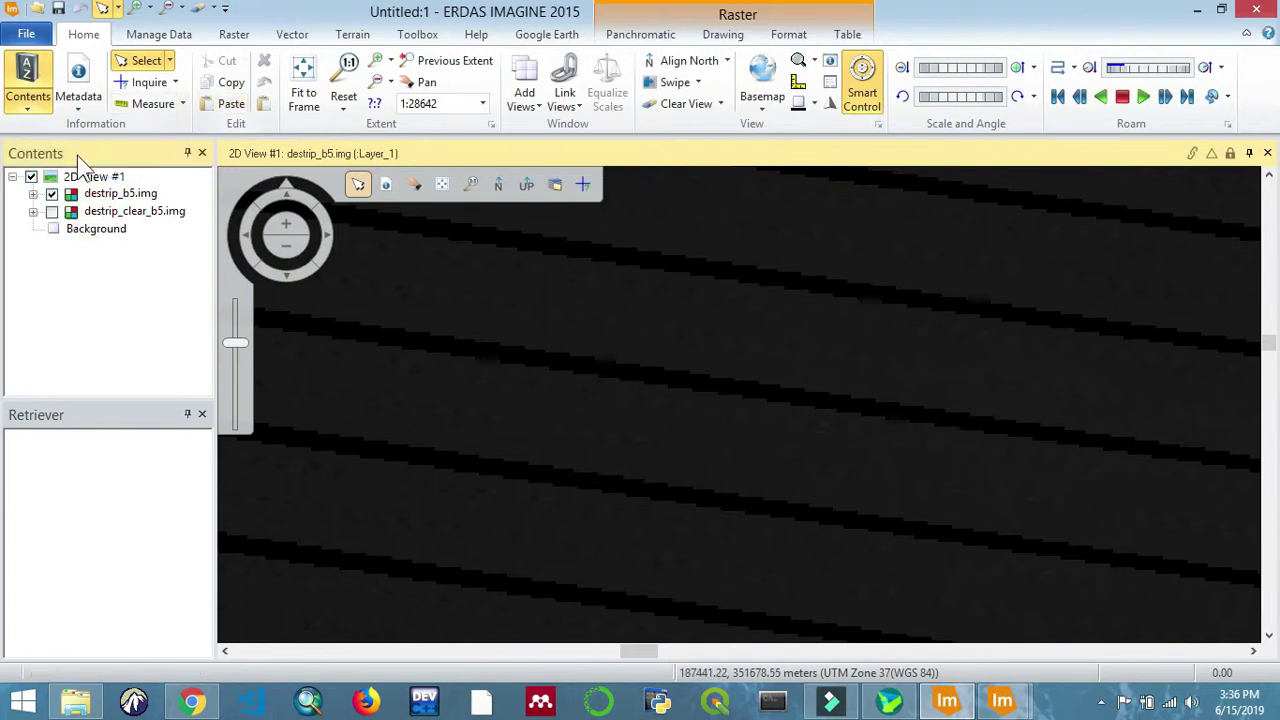
{"action": "left_click", "coordinate": [105, 194]}
Step: Inquire a black stripe pixel to confirm value 0, then fit destrip_b5.img to the window
{"action": "left_click", "coordinate": [147, 83]}
{"action": "mouse_move", "coordinate": [735, 408]}
{"action": "left_mouse_down"}
{"action": "mouse_move", "coordinate": [741, 384]}
{"action": "mouse_move", "coordinate": [750, 392]}
{"action": "left_mouse_up"}
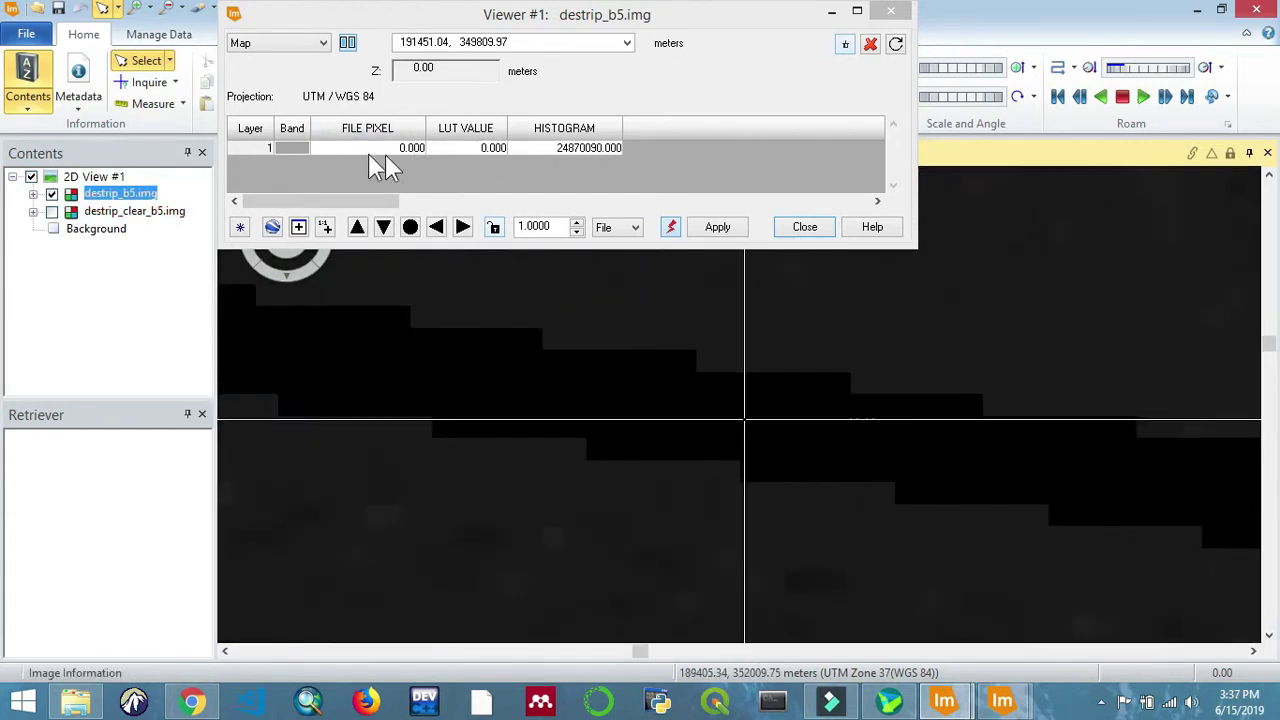
{"action": "left_click", "coordinate": [804, 231]}
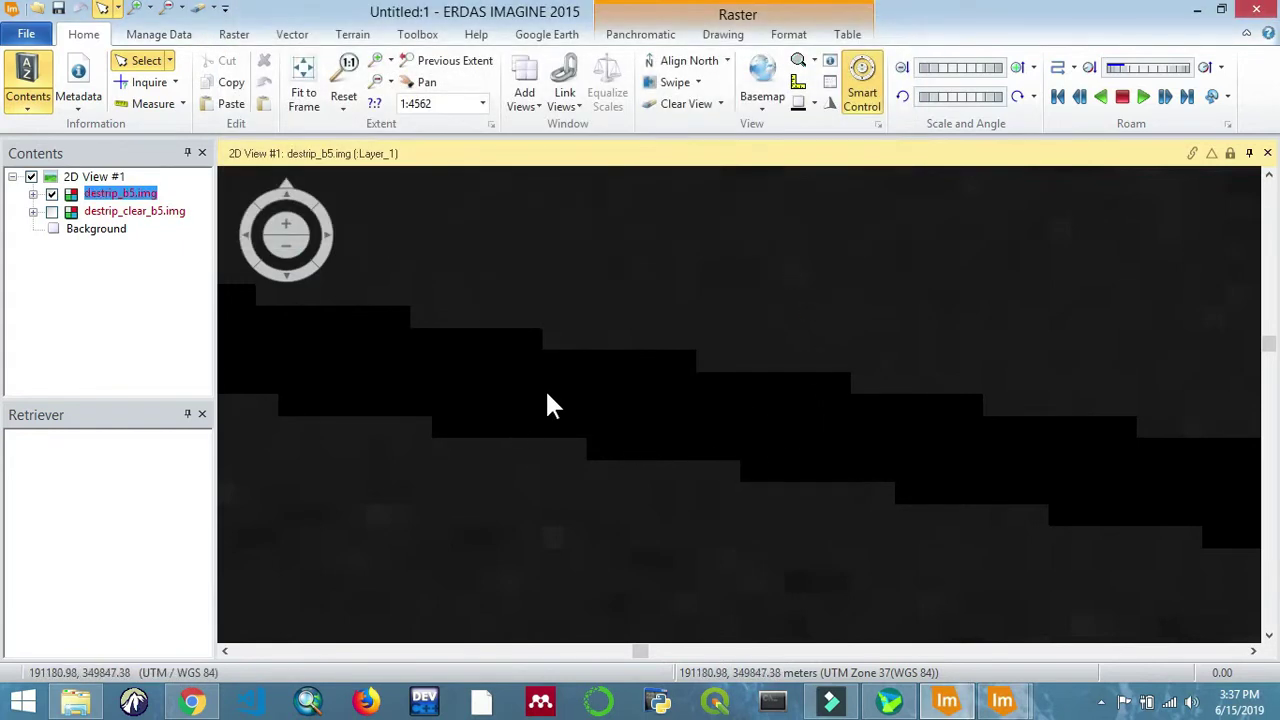
{"action": "right_click", "coordinate": [133, 196]}
{"action": "left_click", "coordinate": [242, 357]}
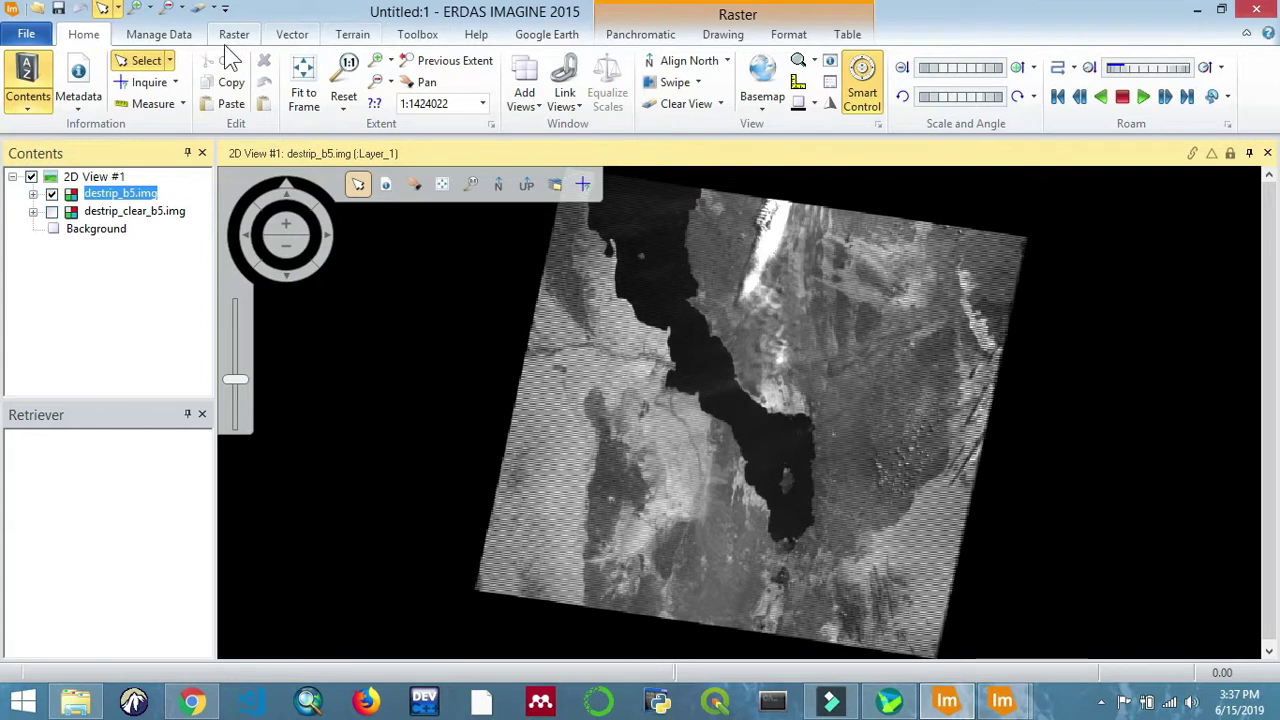
Step: Launch a new Model Maker model from the Toolbox tab and arrange its windows
{"action": "left_click", "coordinate": [428, 37]}
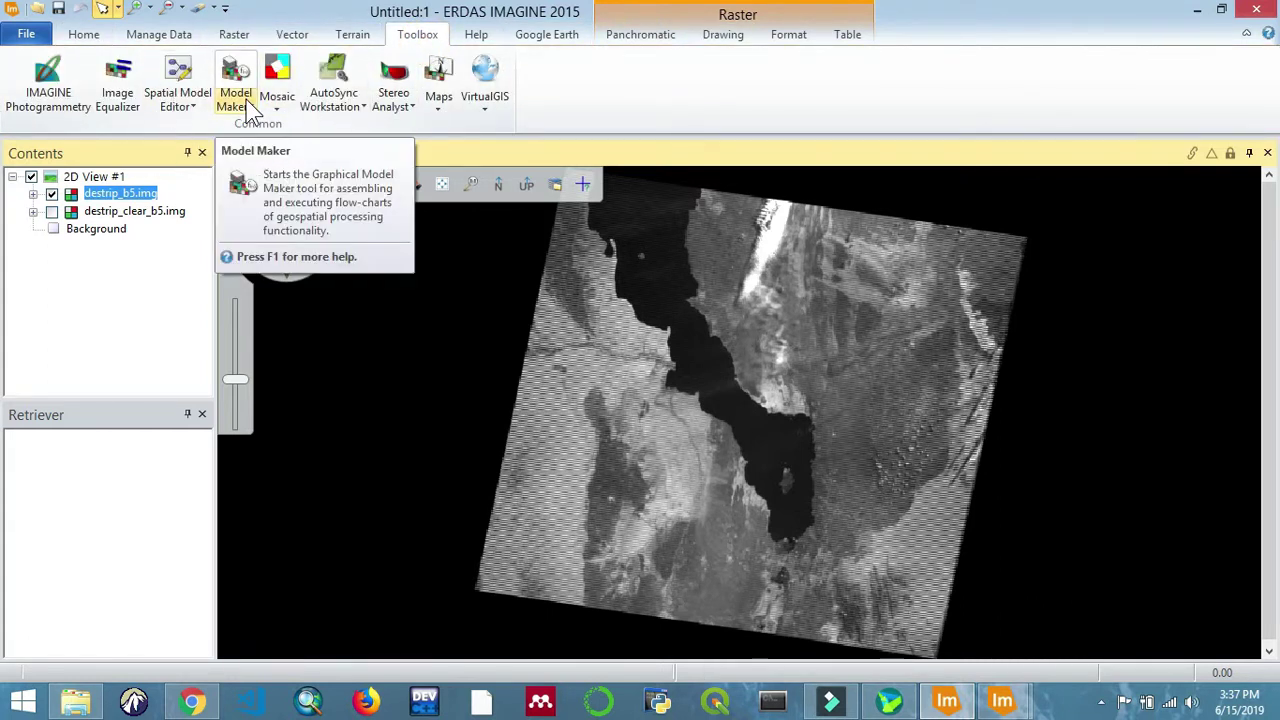
{"action": "left_click", "coordinate": [250, 112]}
{"action": "left_click", "coordinate": [252, 127]}
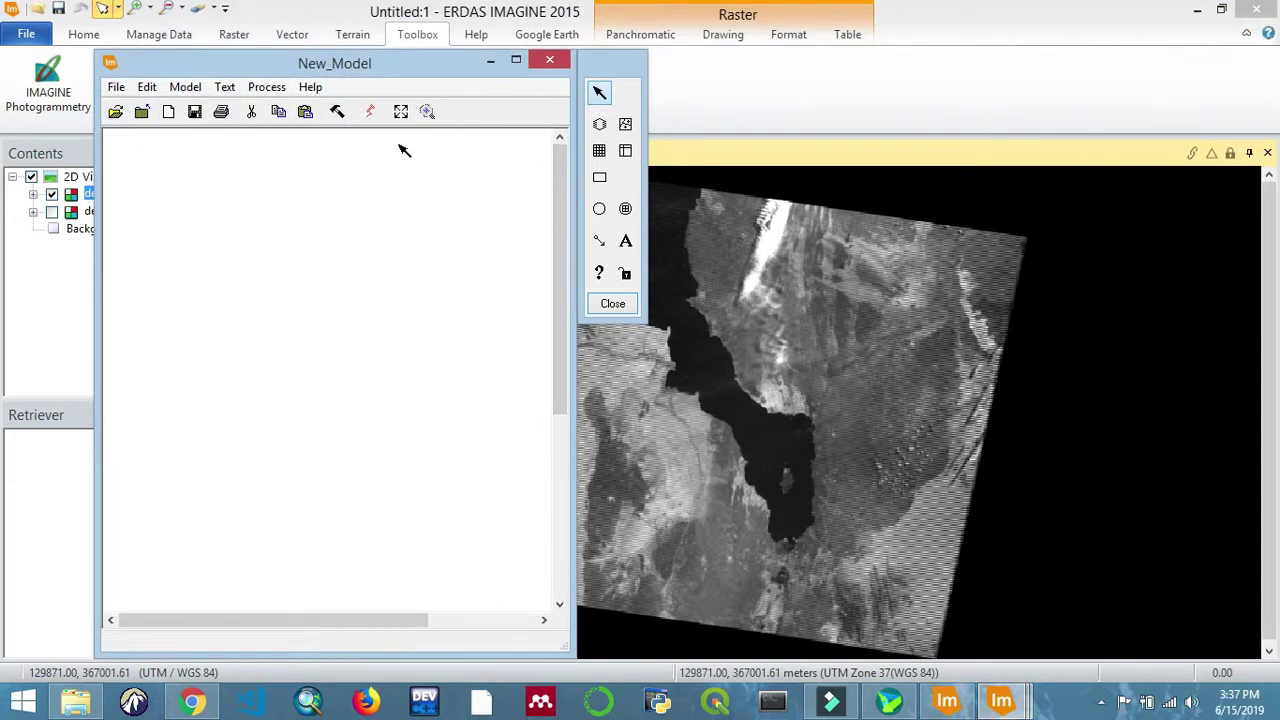
{"action": "left_click_drag", "start_coordinate": [430, 78], "coordinate": [765, 103]}
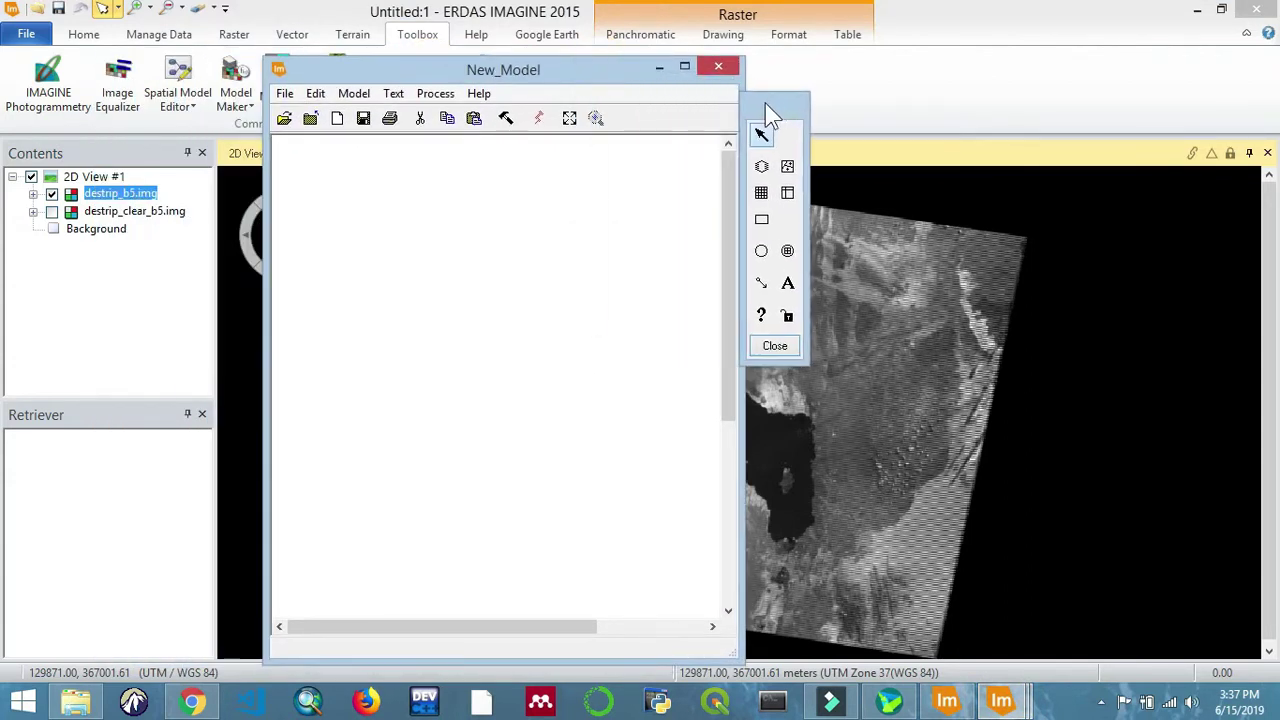
Step: Place two raster objects side by side on the model canvas
{"action": "left_click", "coordinate": [764, 167]}
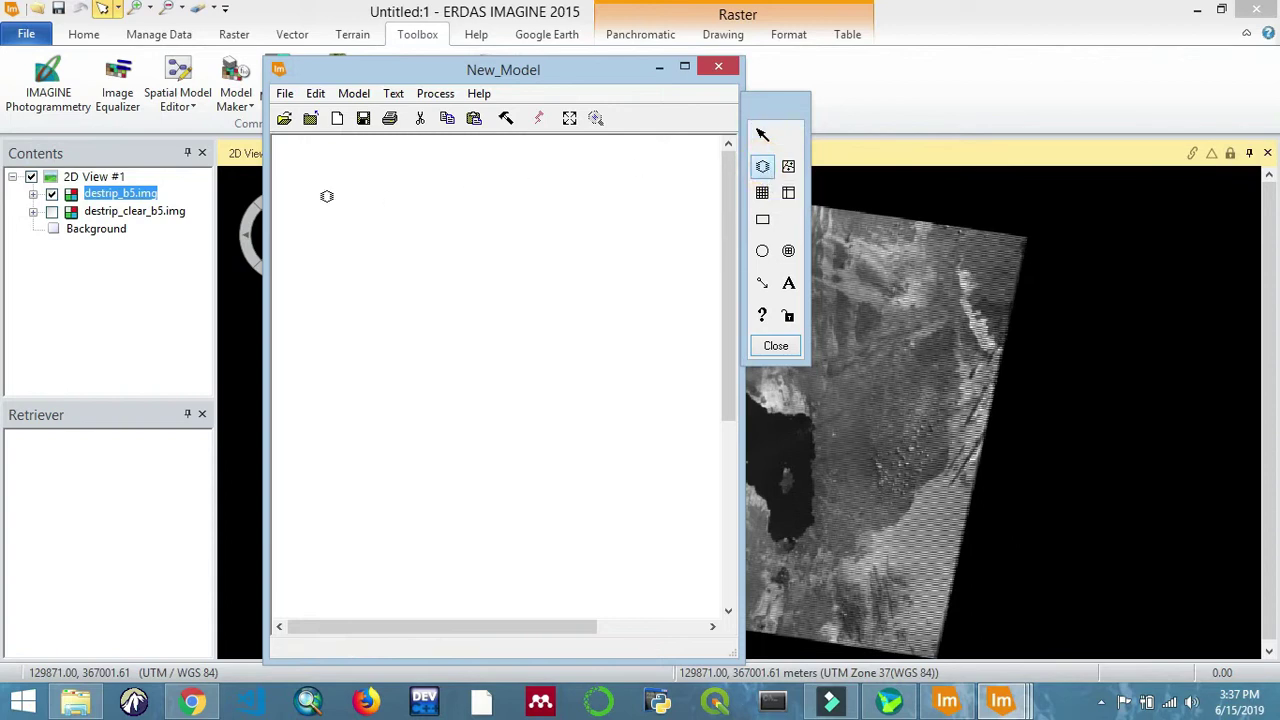
{"action": "left_click", "coordinate": [374, 192]}
{"action": "left_click", "coordinate": [762, 166]}
{"action": "left_click", "coordinate": [589, 191]}
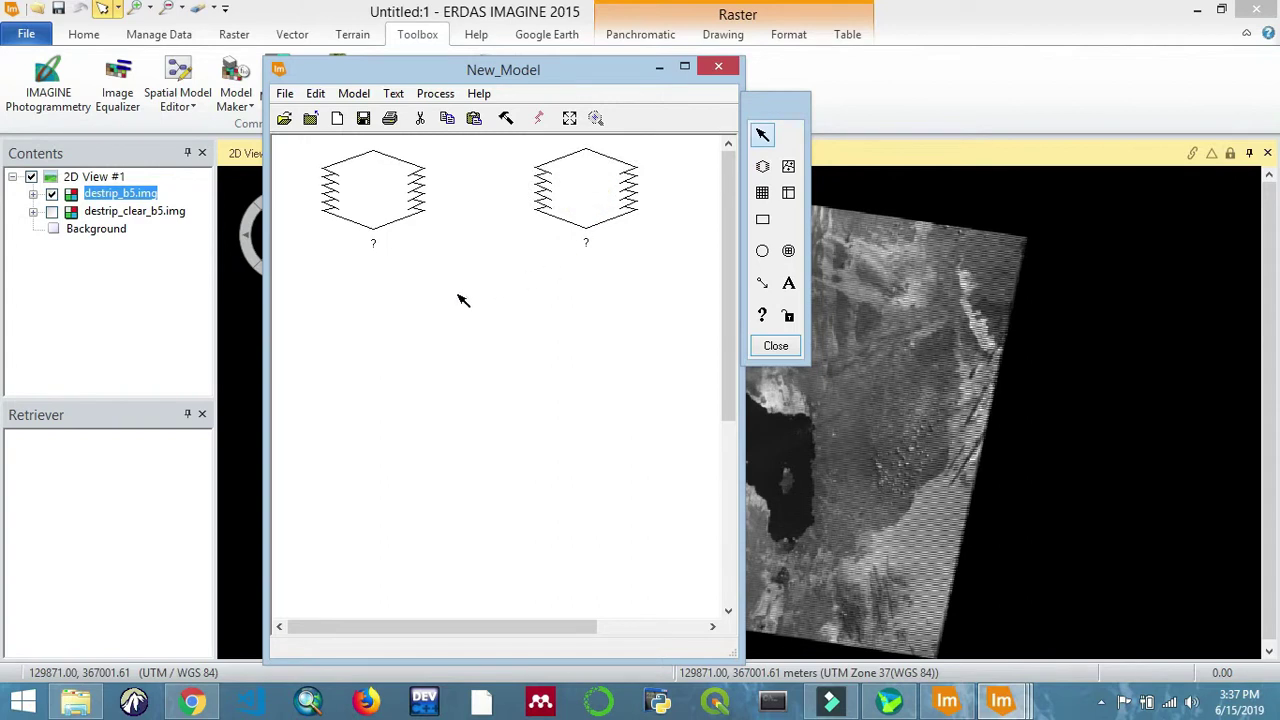
Step: Assign test/destrip_b5.img to the first raster object, making it n1_destrip_b5
{"action": "double_click", "coordinate": [388, 205]}
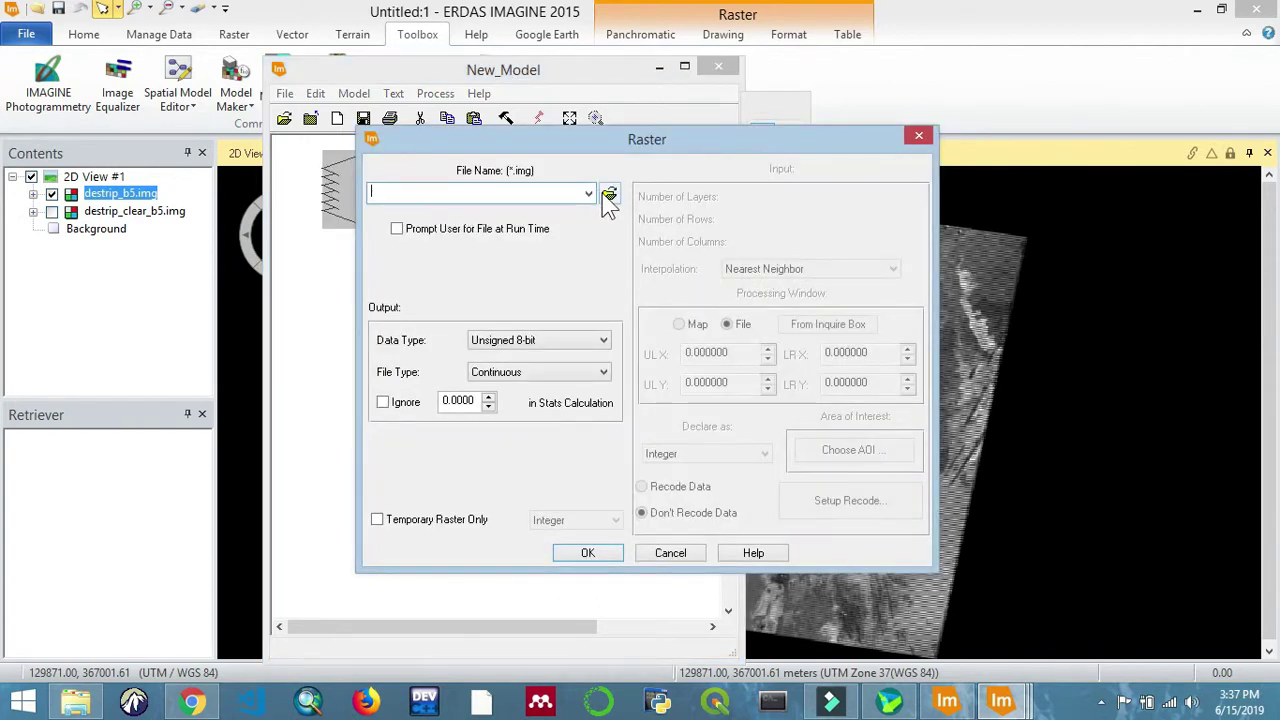
{"action": "left_click", "coordinate": [609, 195]}
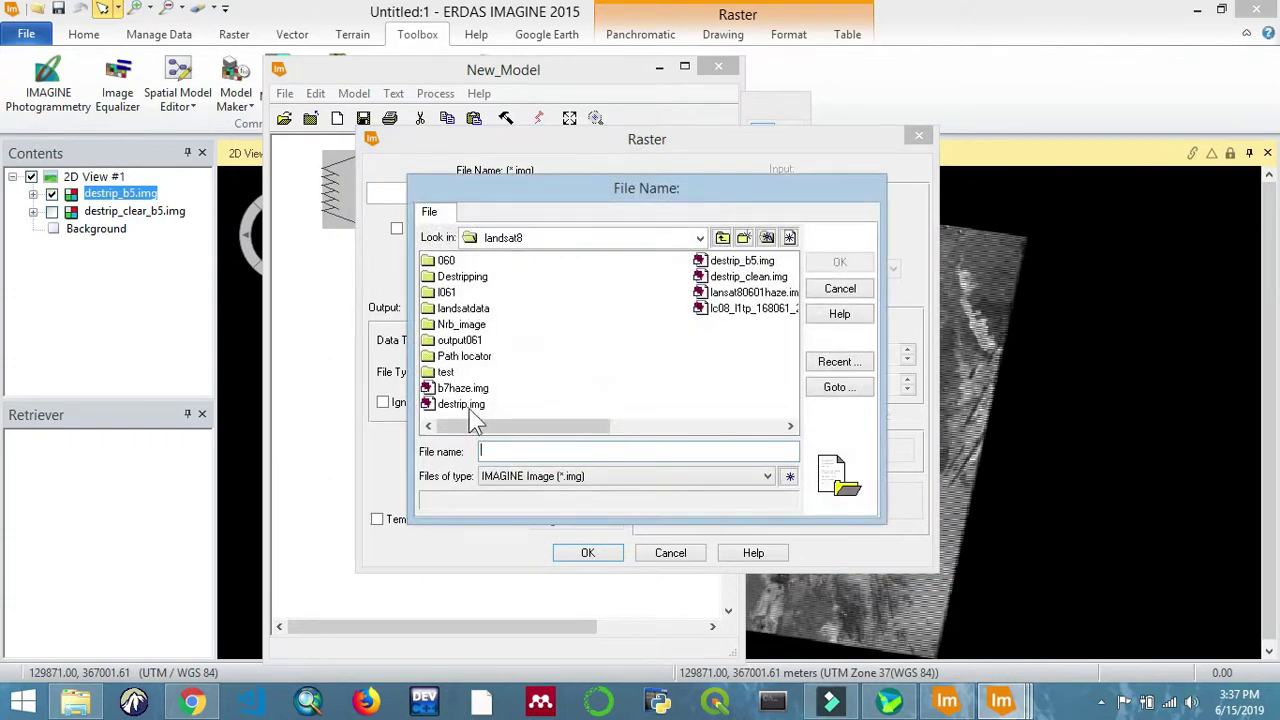
{"action": "double_click", "coordinate": [445, 373]}
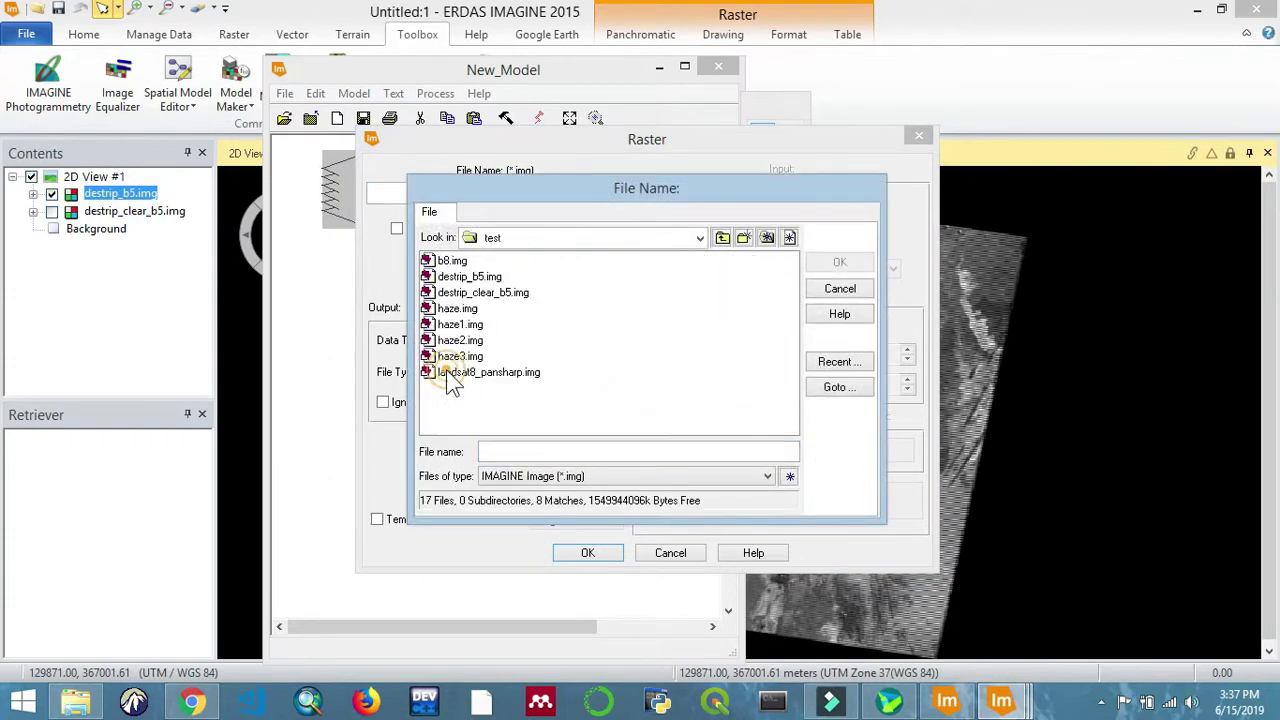
{"action": "left_click", "coordinate": [478, 278]}
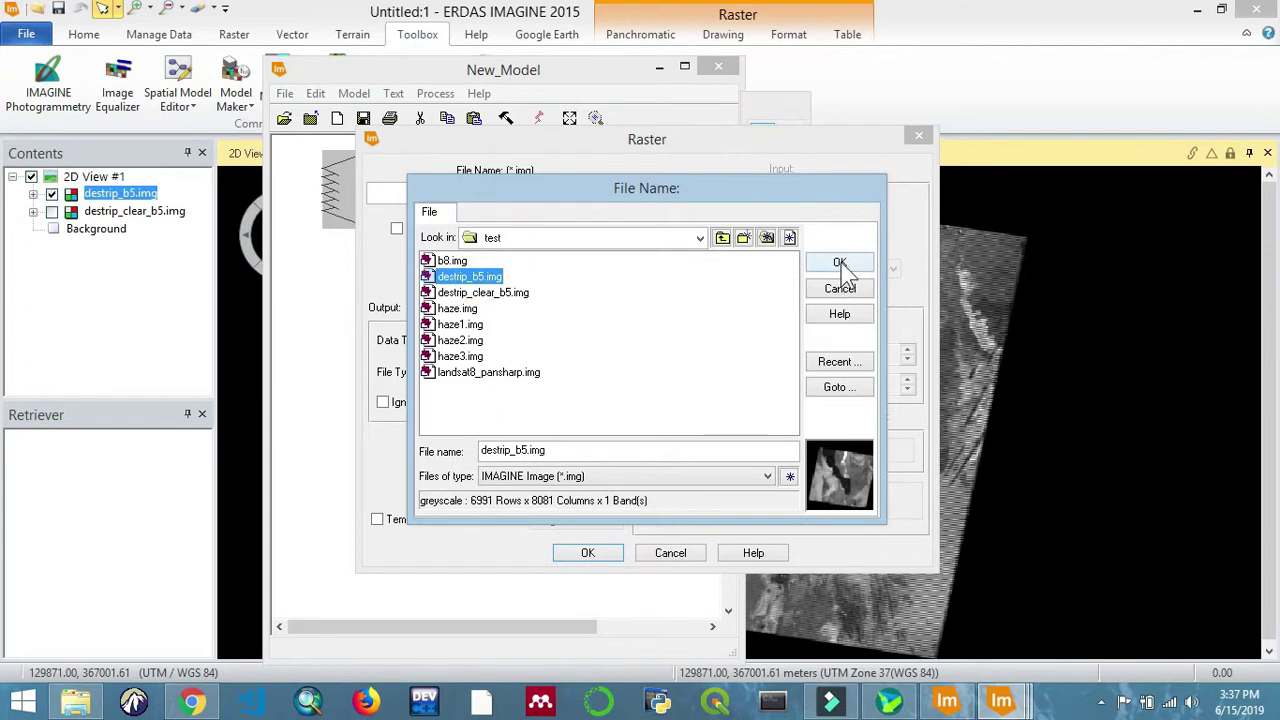
{"action": "left_click", "coordinate": [840, 264]}
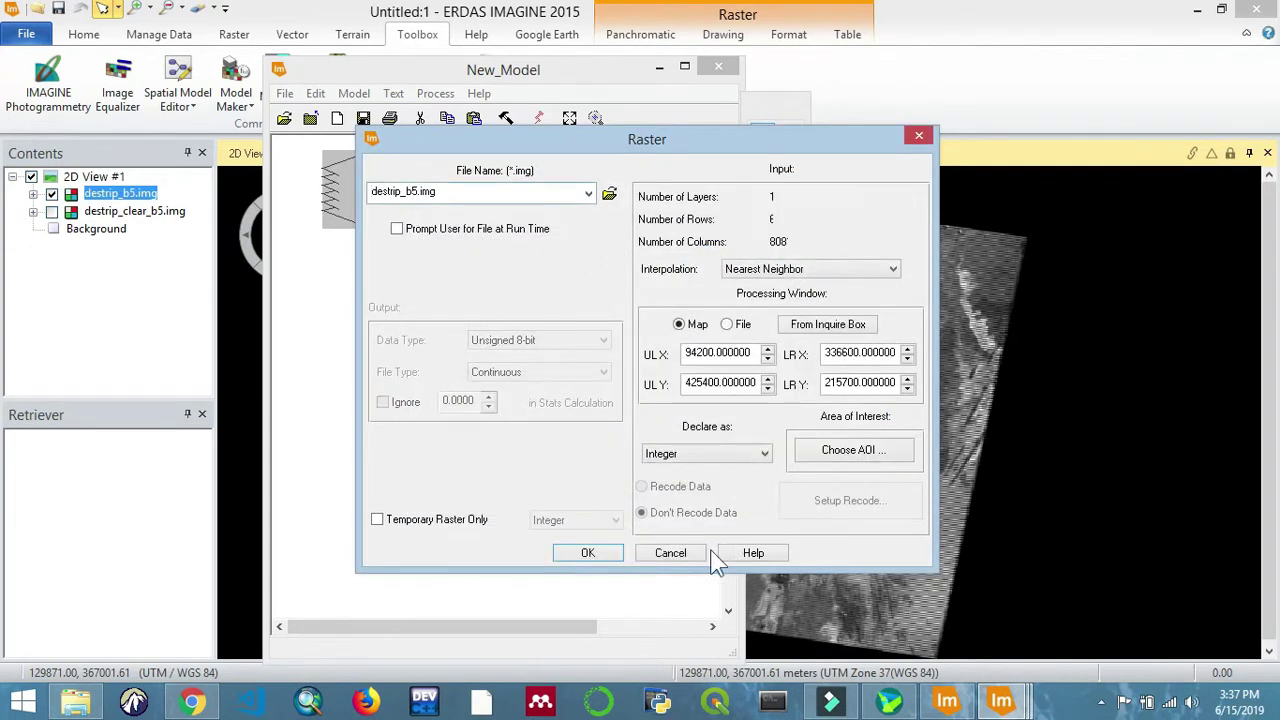
{"action": "left_click", "coordinate": [590, 553]}
Step: Assign destrip_clear_b5.img to the second raster object, making it n2_destrip_clear_b5
{"action": "double_click", "coordinate": [591, 205]}
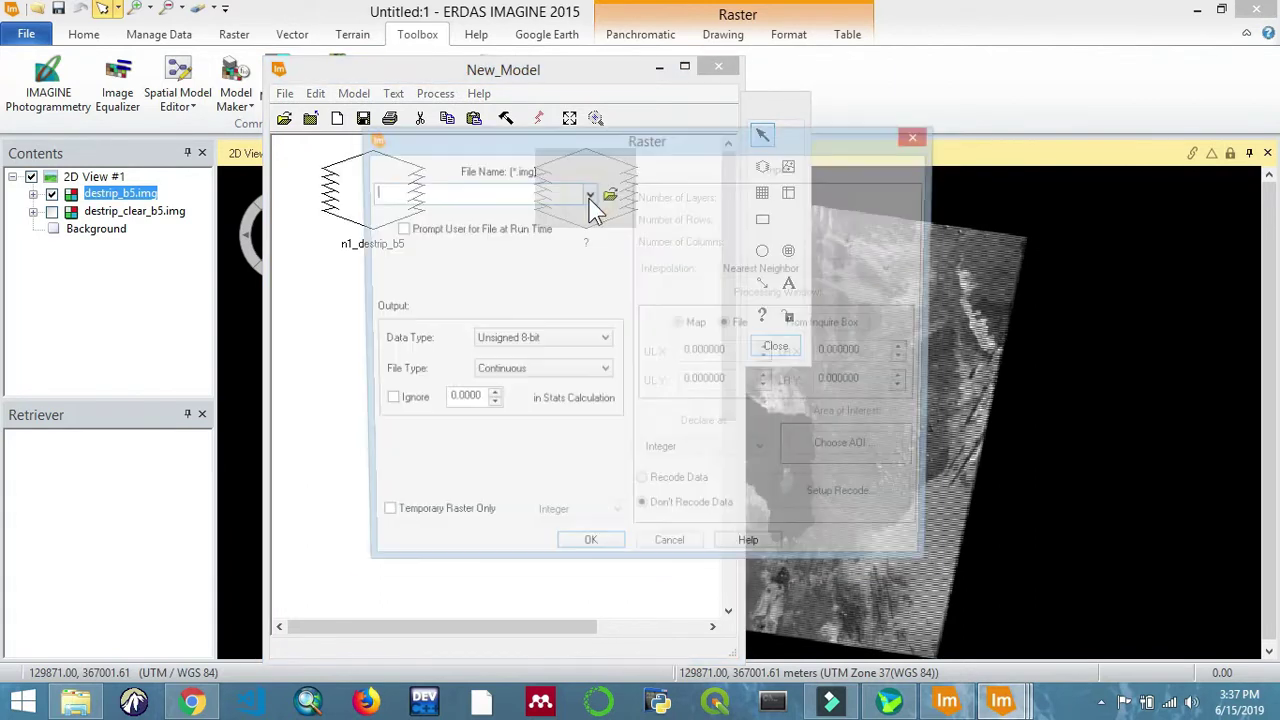
{"action": "left_click", "coordinate": [585, 192]}
{"action": "left_click", "coordinate": [611, 195]}
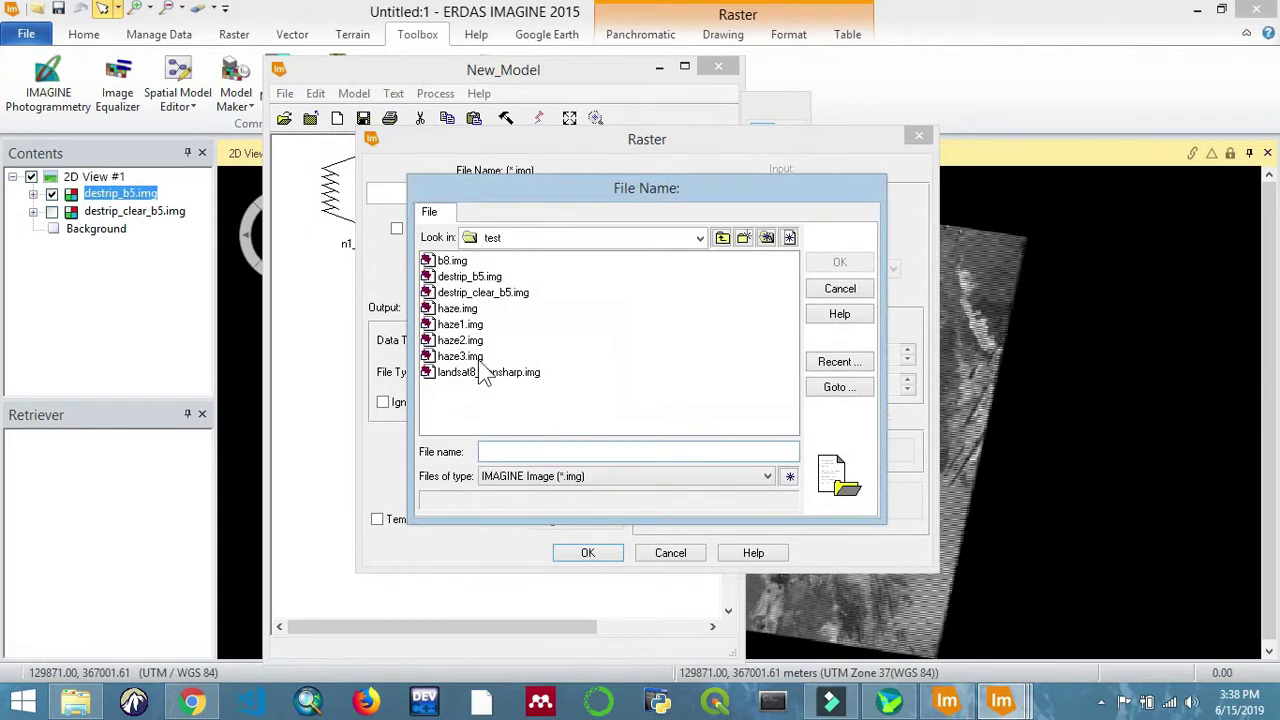
{"action": "left_click", "coordinate": [500, 293]}
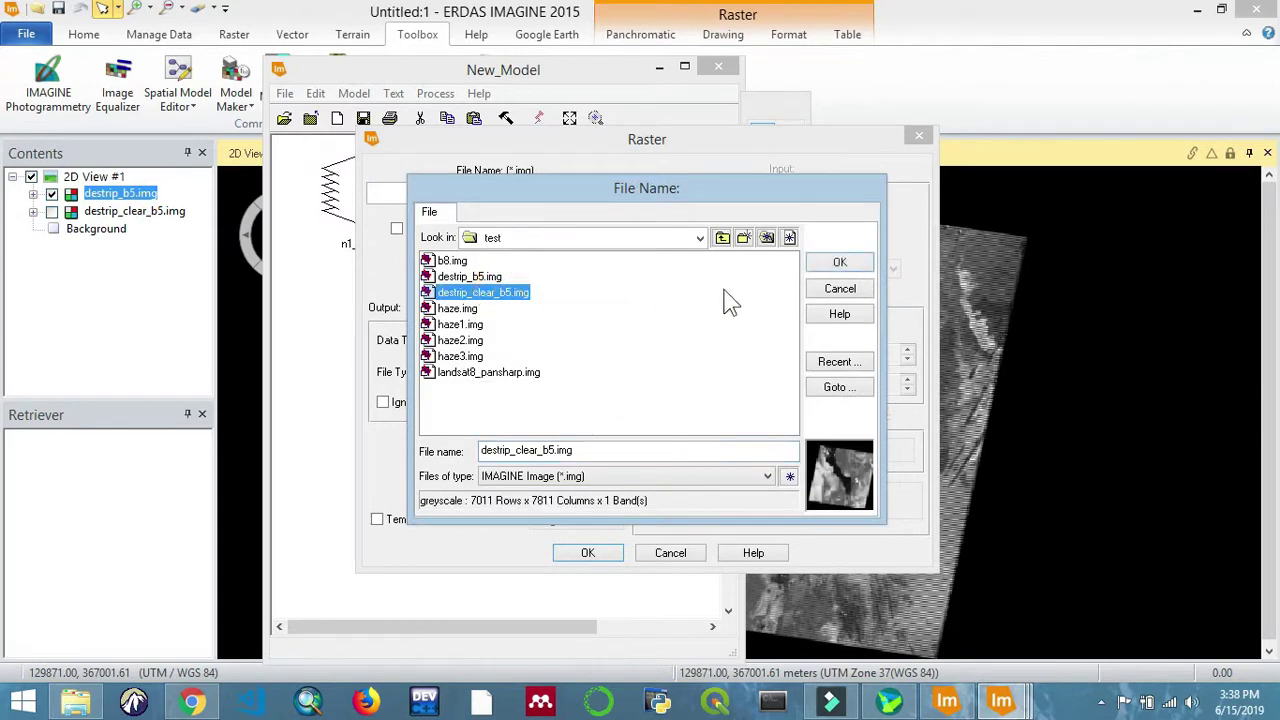
{"action": "left_click", "coordinate": [839, 261]}
{"action": "left_click", "coordinate": [610, 553]}
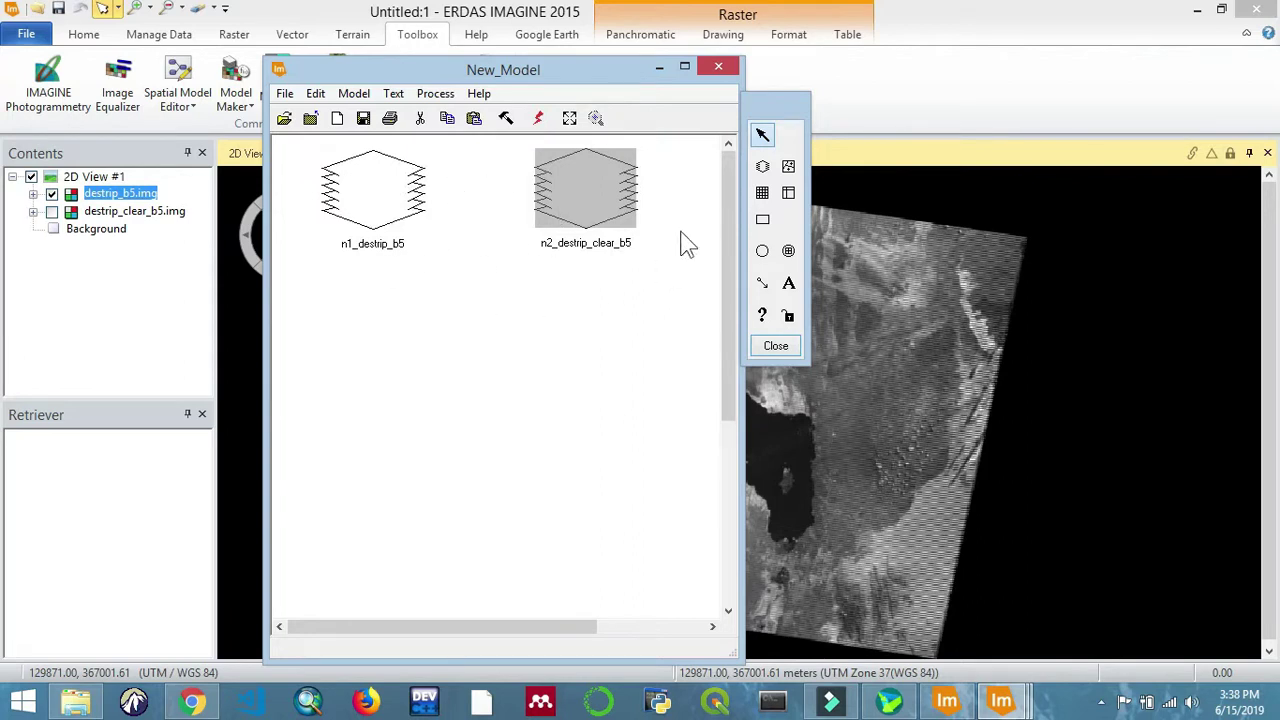
Step: Place a function below the rasters, connect n1_destrip_b5 and n2_destrip_clear_b5, and open its definition
{"action": "left_click", "coordinate": [763, 253]}
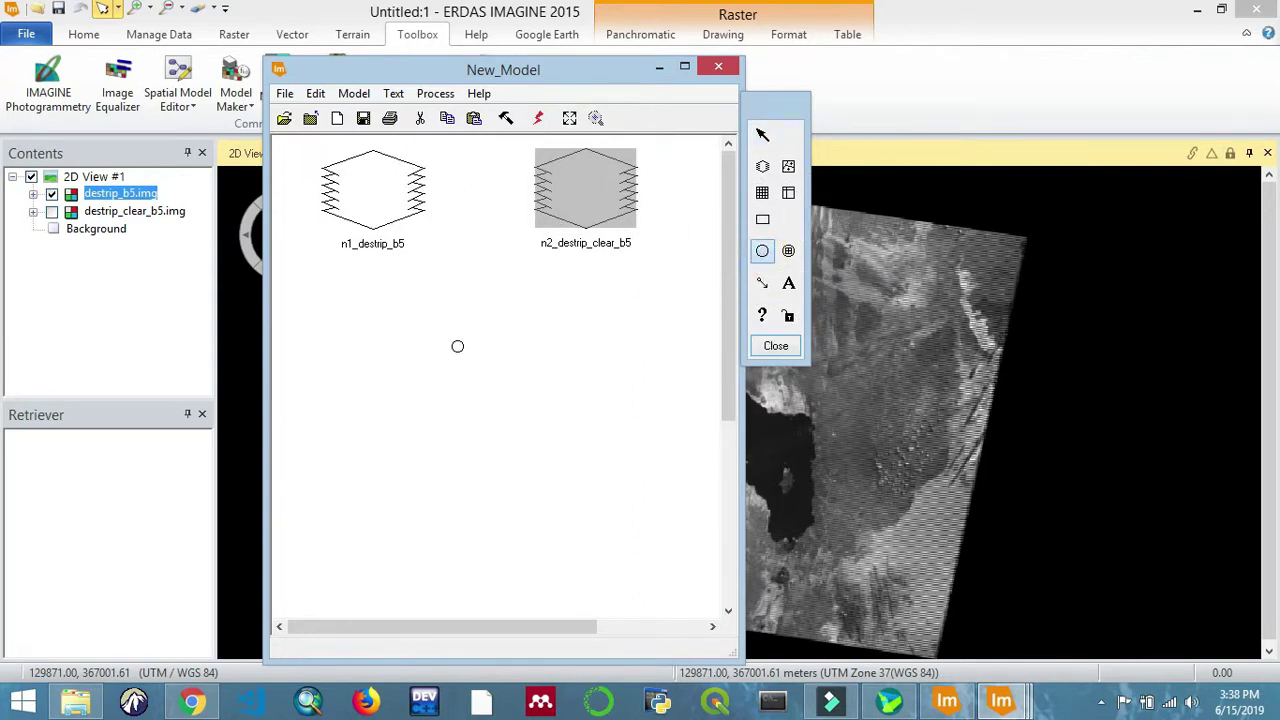
{"action": "left_click", "coordinate": [457, 335]}
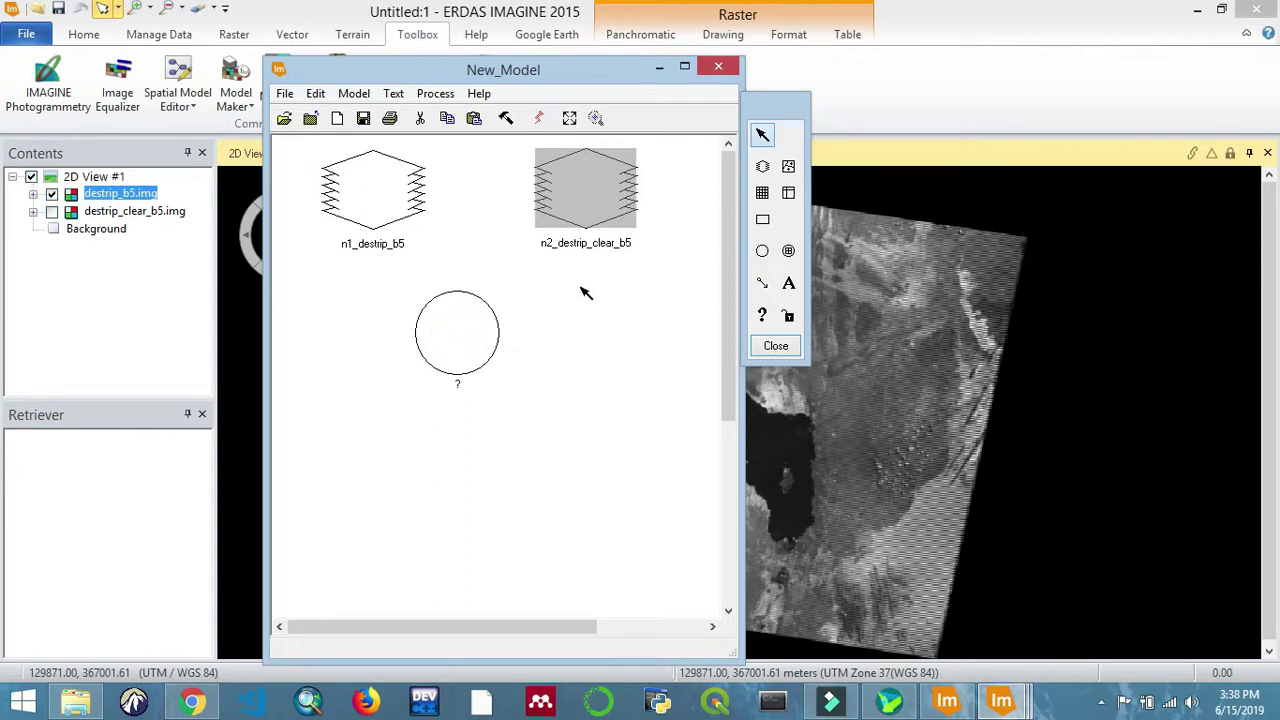
{"action": "left_click", "coordinate": [763, 284]}
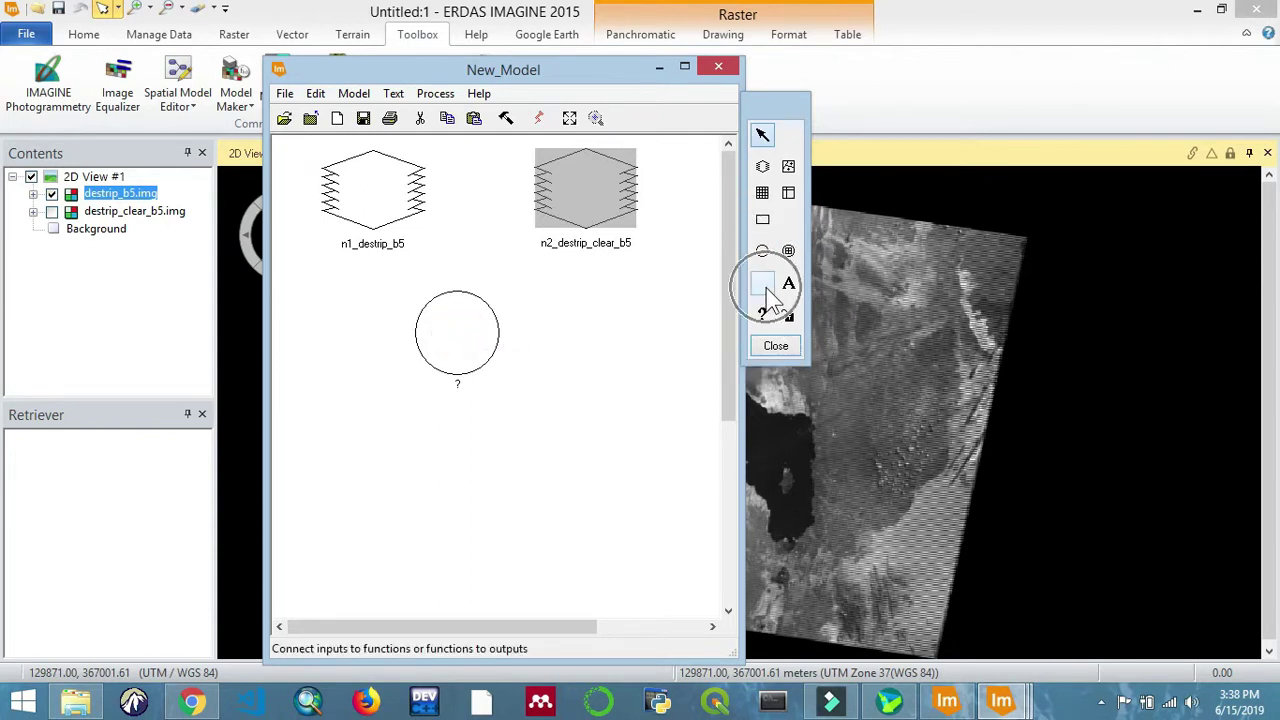
{"action": "left_click", "coordinate": [763, 286]}
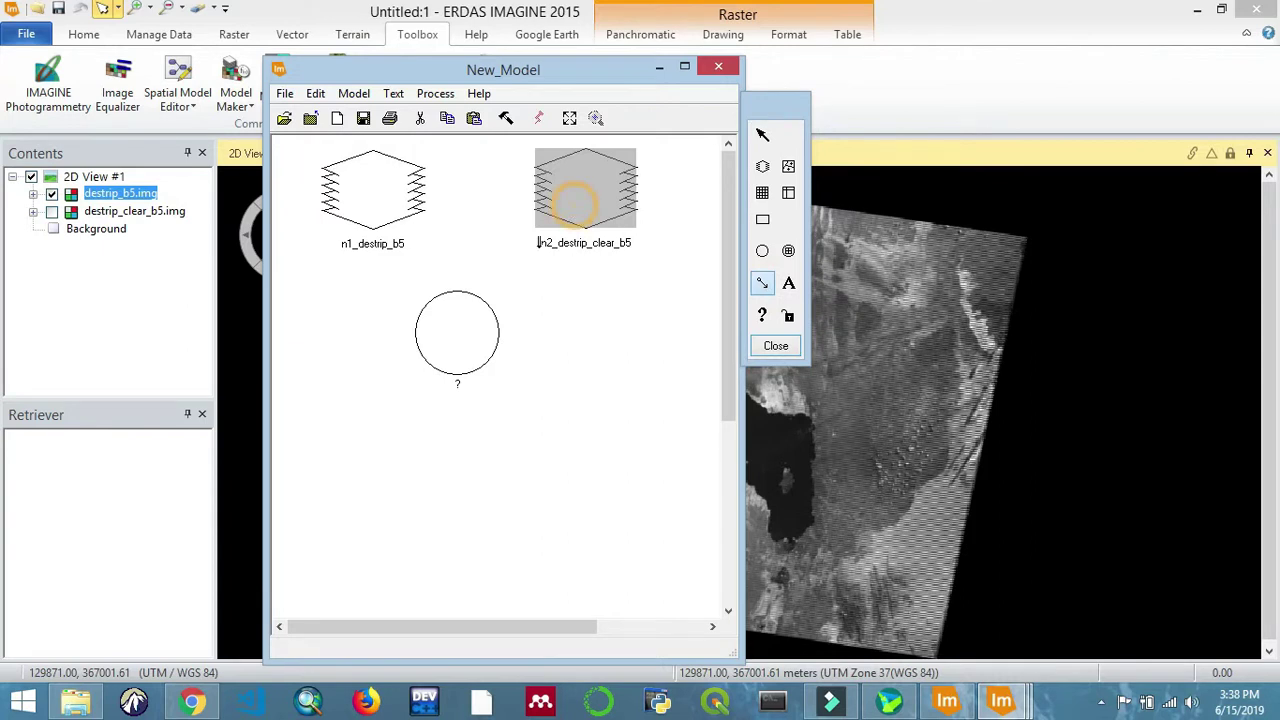
{"action": "left_click_drag", "start_coordinate": [570, 203], "coordinate": [490, 300]}
{"action": "left_click", "coordinate": [765, 284]}
{"action": "left_click_drag", "start_coordinate": [370, 218], "coordinate": [448, 326]}
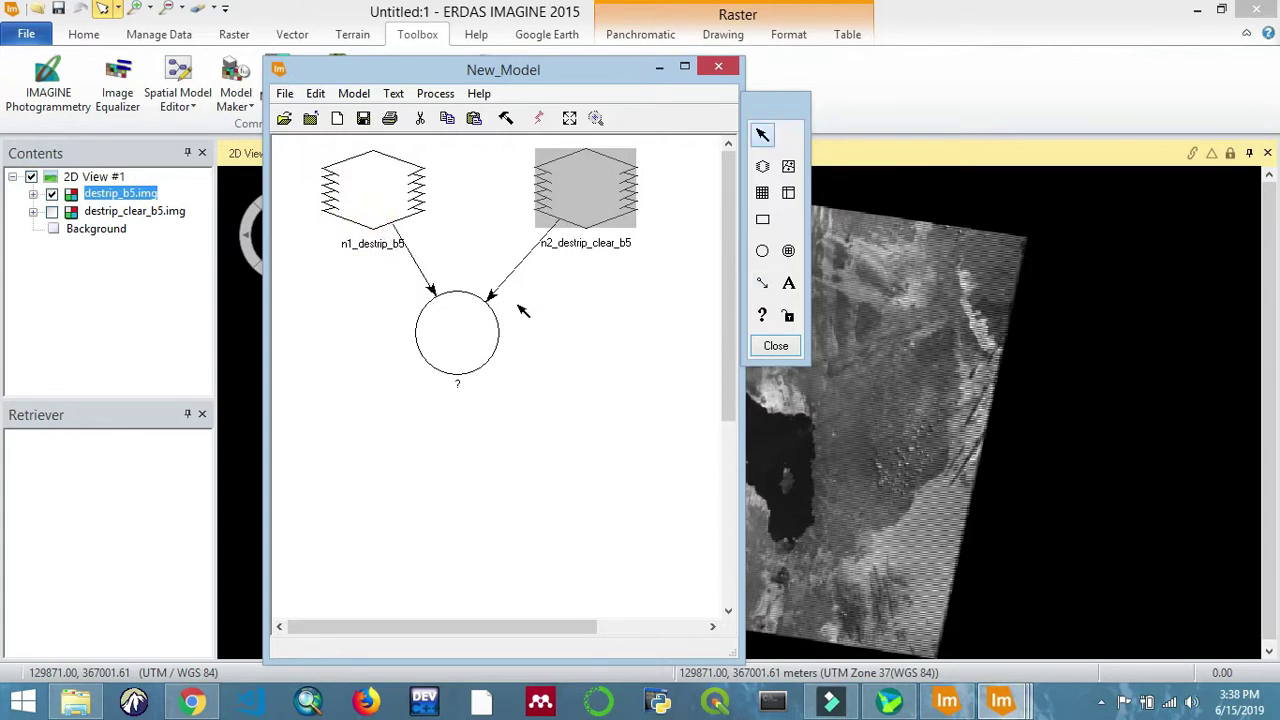
{"action": "double_click", "coordinate": [456, 333]}
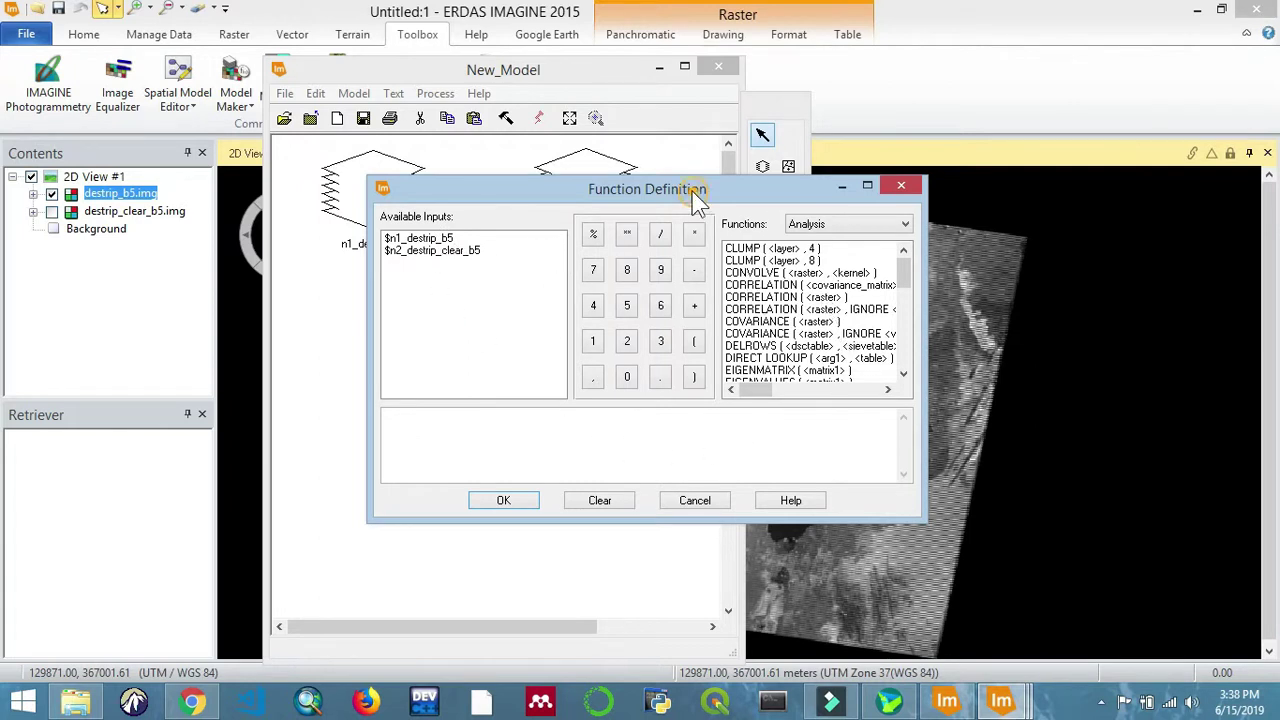
Step: Insert the Conditional EITHER template and replace <arg1> with $n1_destrip_b5
{"action": "left_click_drag", "start_coordinate": [684, 186], "coordinate": [653, 169]}
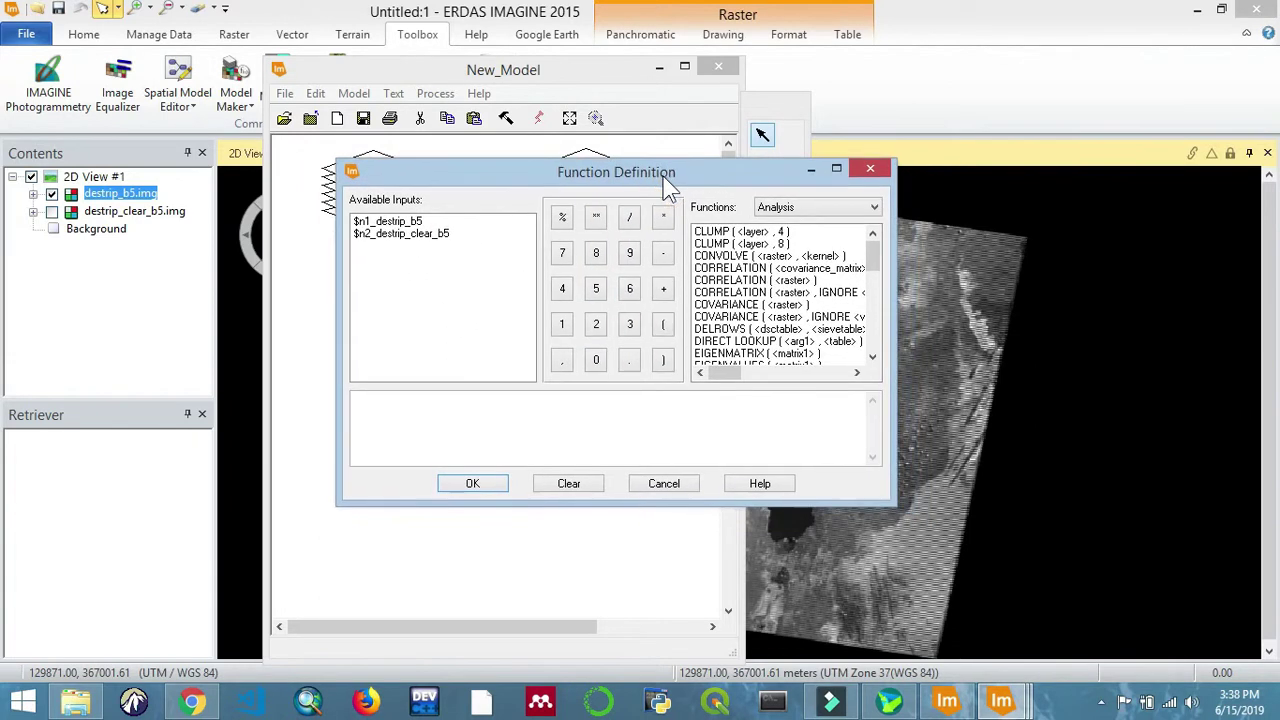
{"action": "left_click", "coordinate": [826, 213]}
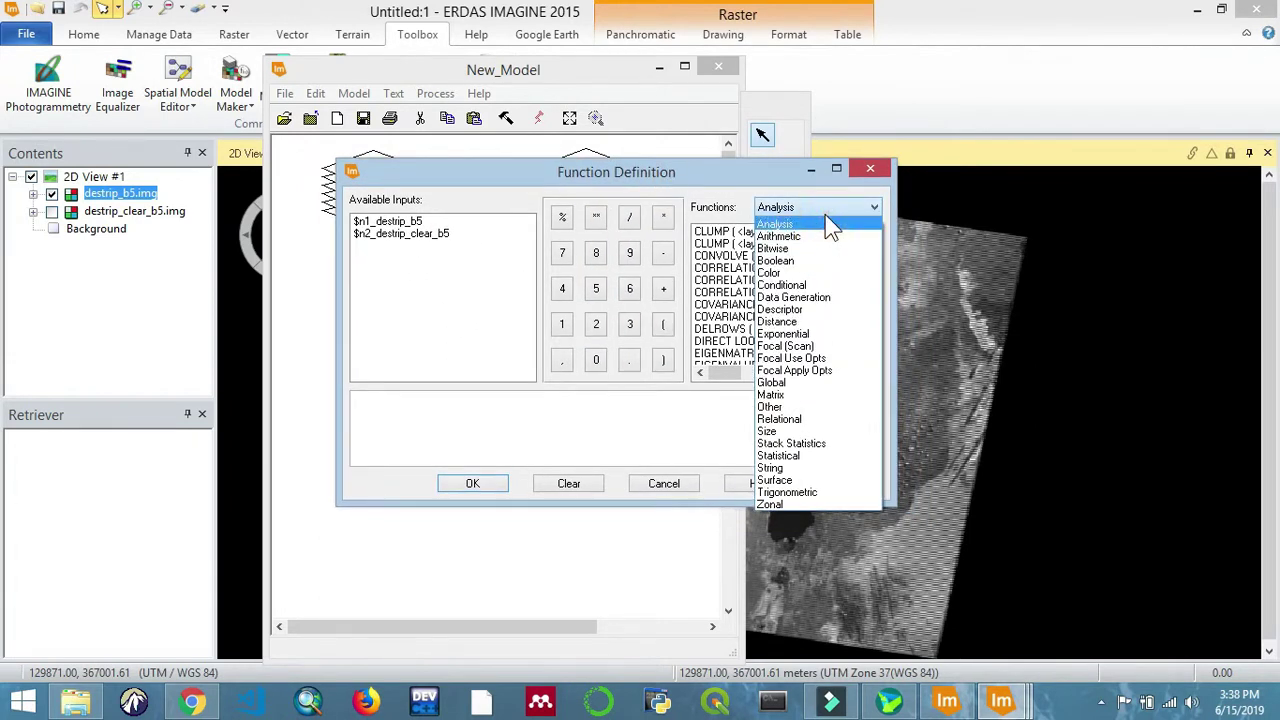
{"action": "left_click", "coordinate": [807, 285]}
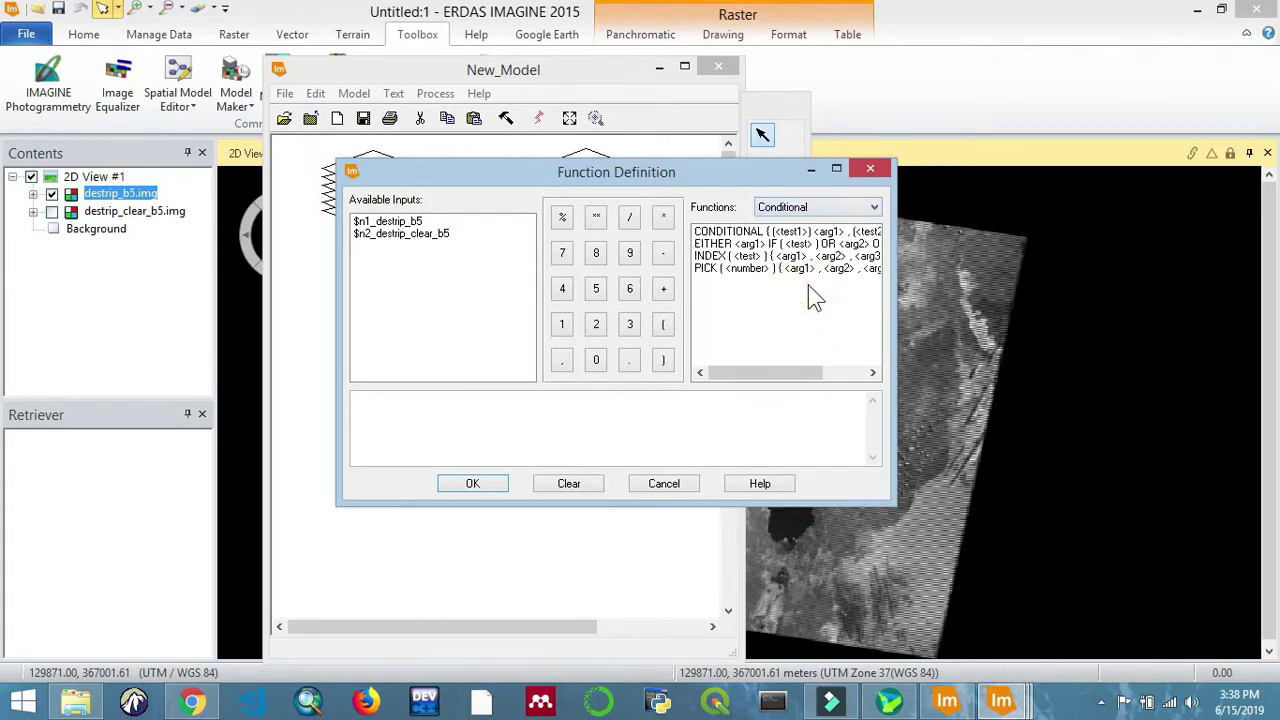
{"action": "left_click", "coordinate": [715, 245]}
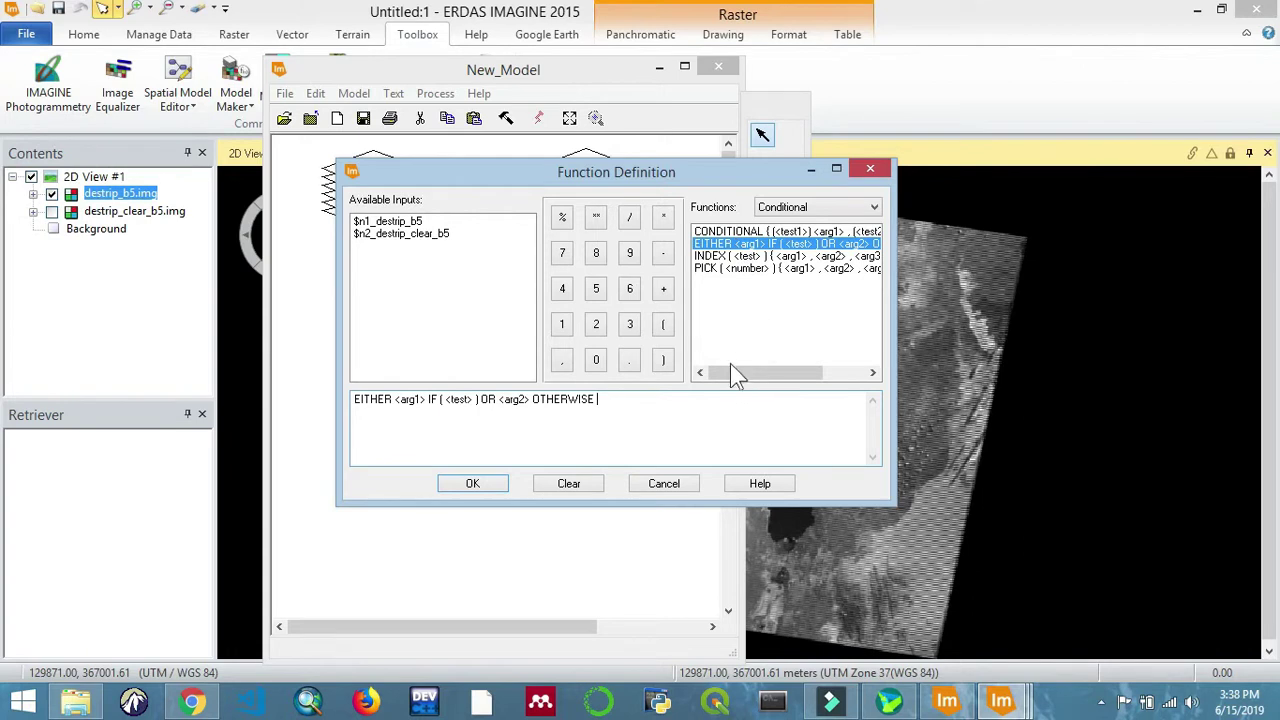
{"action": "left_click", "coordinate": [552, 399]}
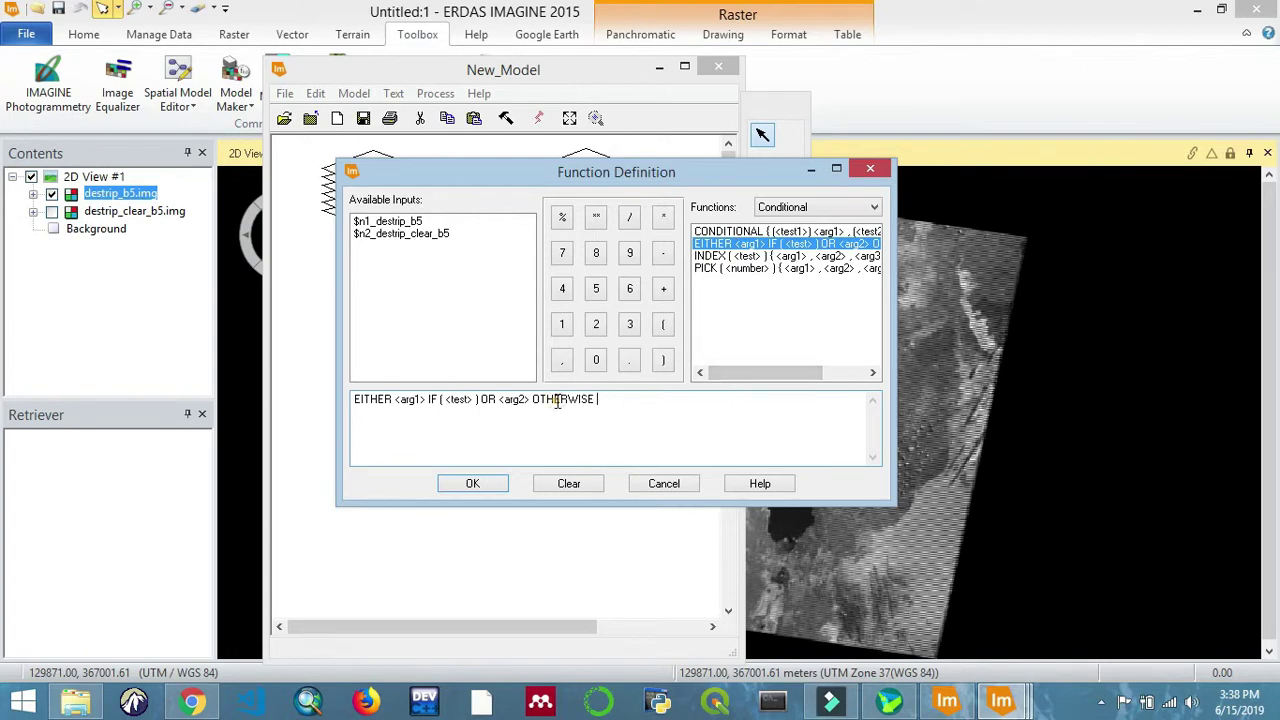
{"action": "left_click", "coordinate": [423, 403]}
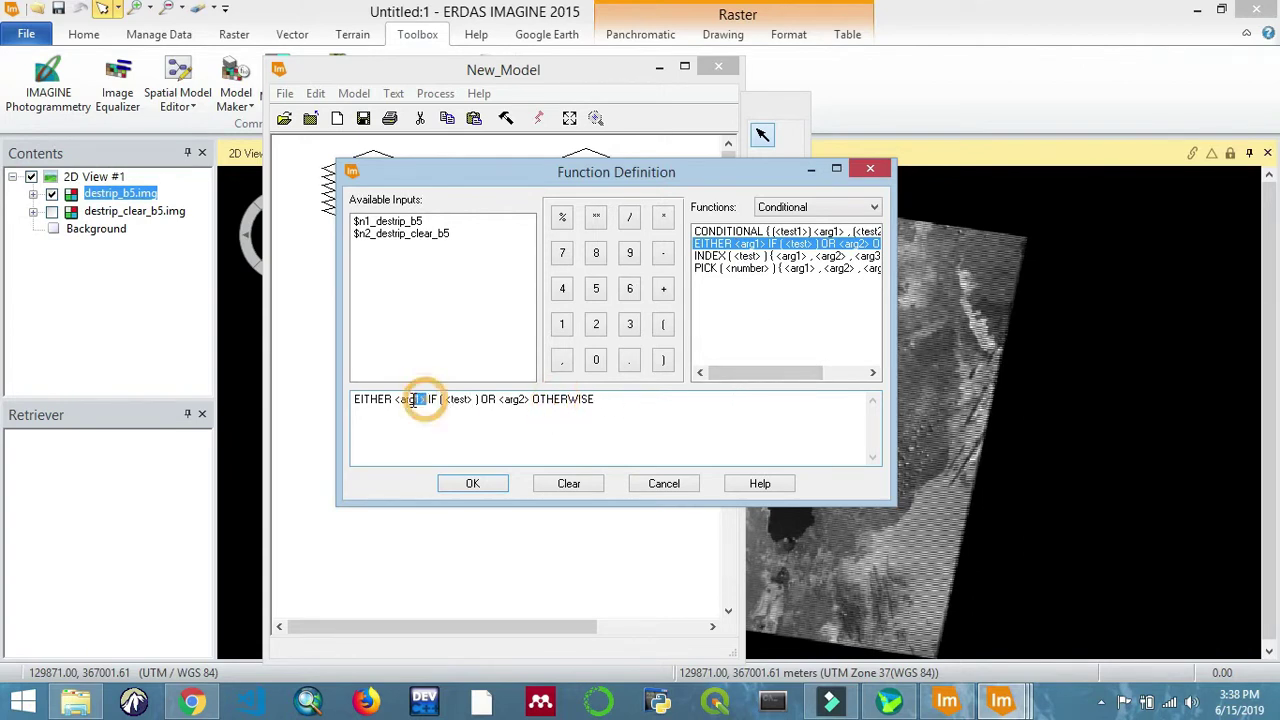
{"action": "left_click_drag", "start_coordinate": [425, 400], "coordinate": [399, 402]}
{"action": "key", "text": "Delete"}
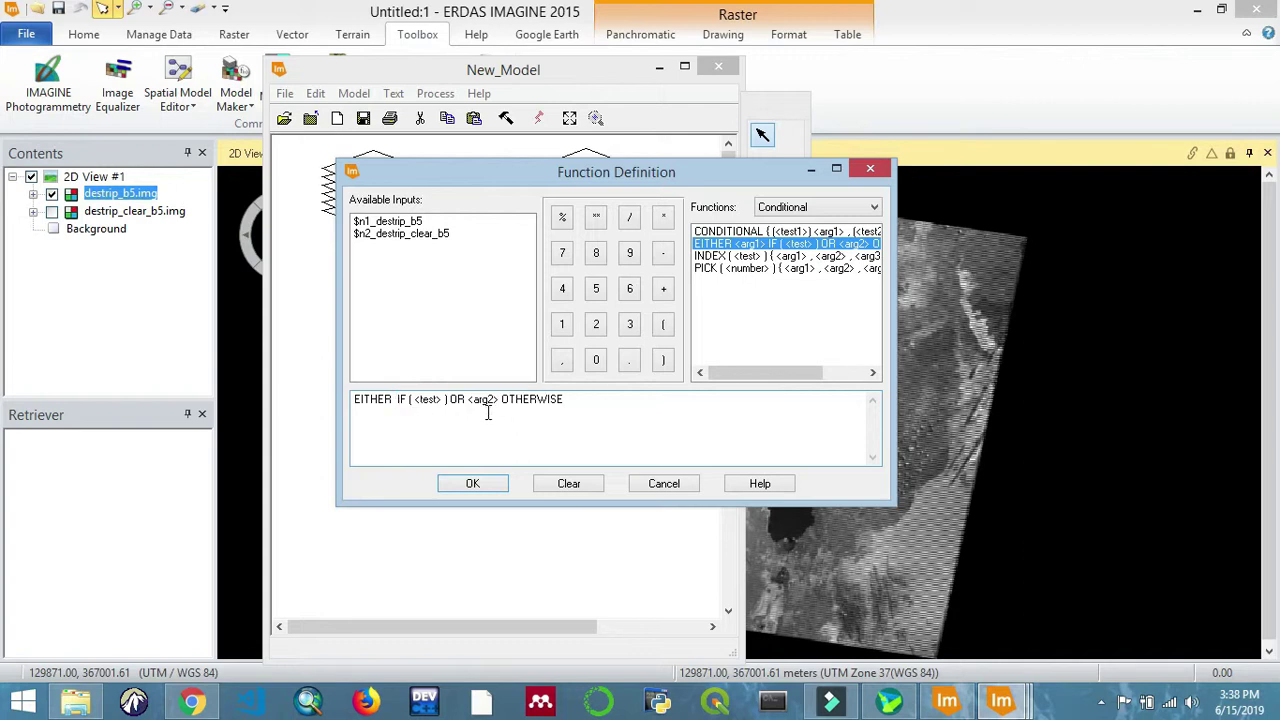
{"action": "double_click", "coordinate": [420, 222]}
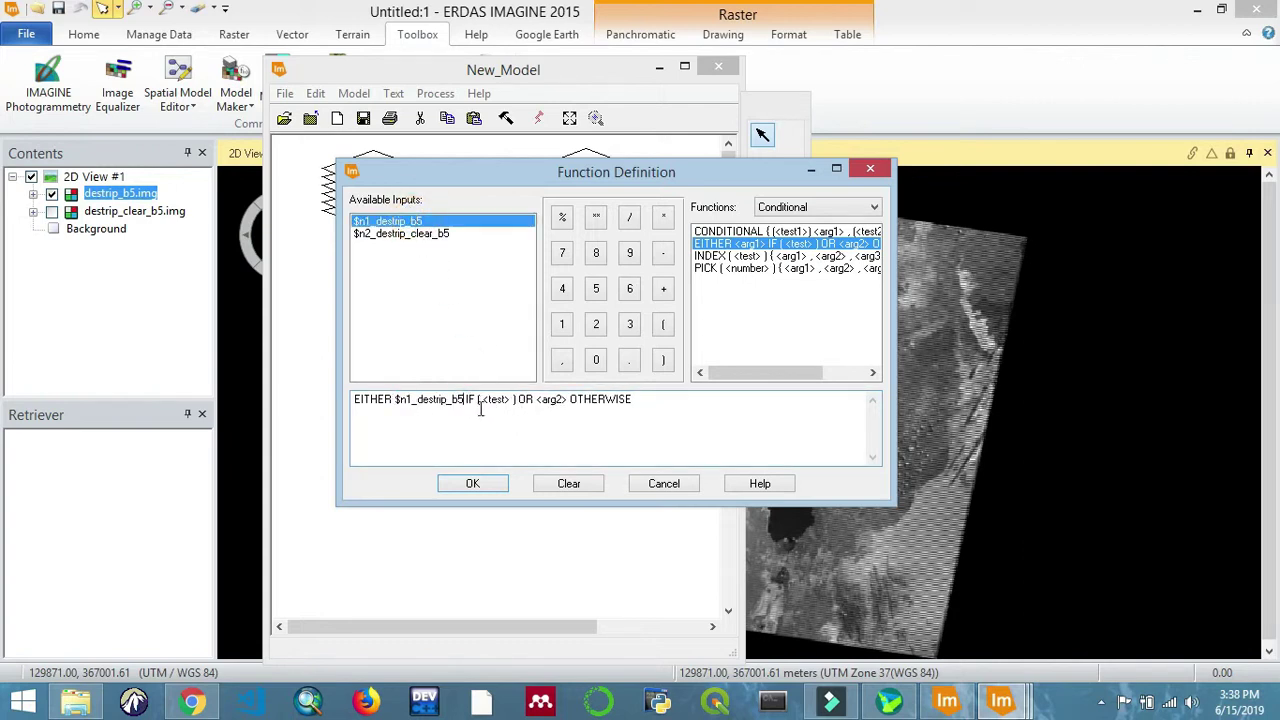
Step: Replace <test> with the Relational test ($n1_destrip_b5 > 0)
{"action": "left_click_drag", "start_coordinate": [480, 400], "coordinate": [494, 401]}
{"action": "key", "text": "Delete"}
{"action": "left_click", "coordinate": [432, 223]}
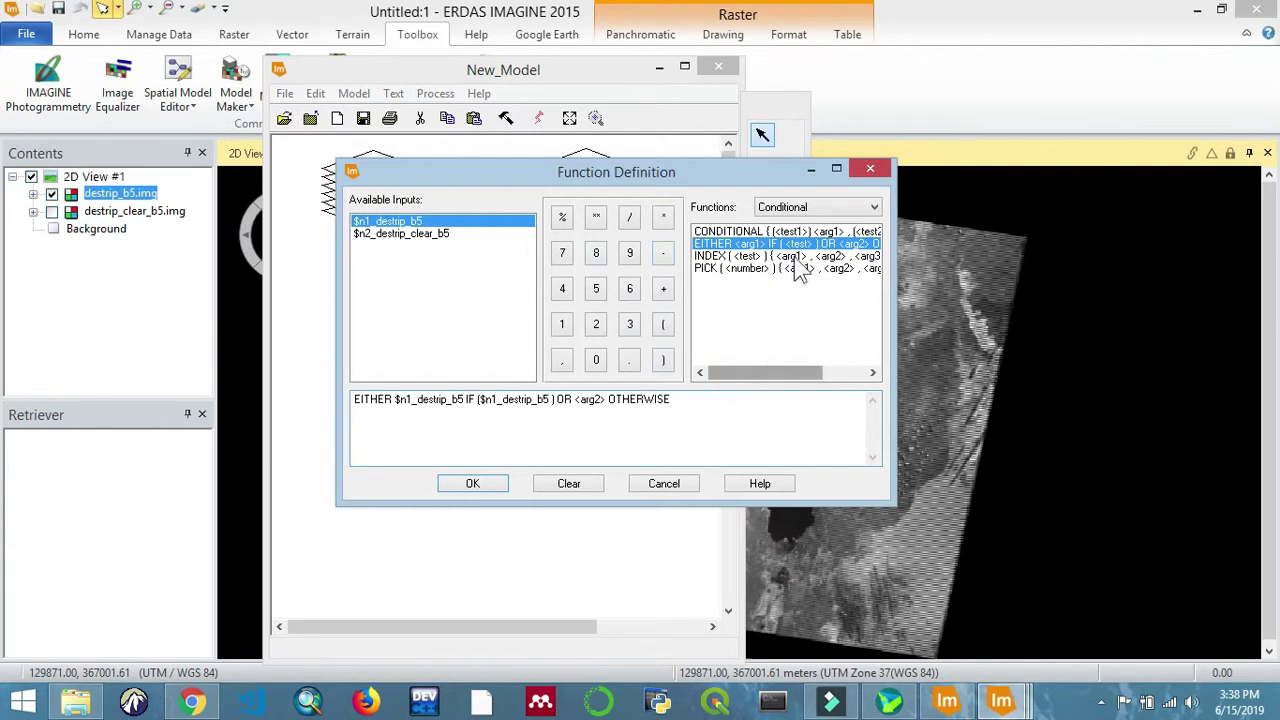
{"action": "left_click", "coordinate": [808, 207]}
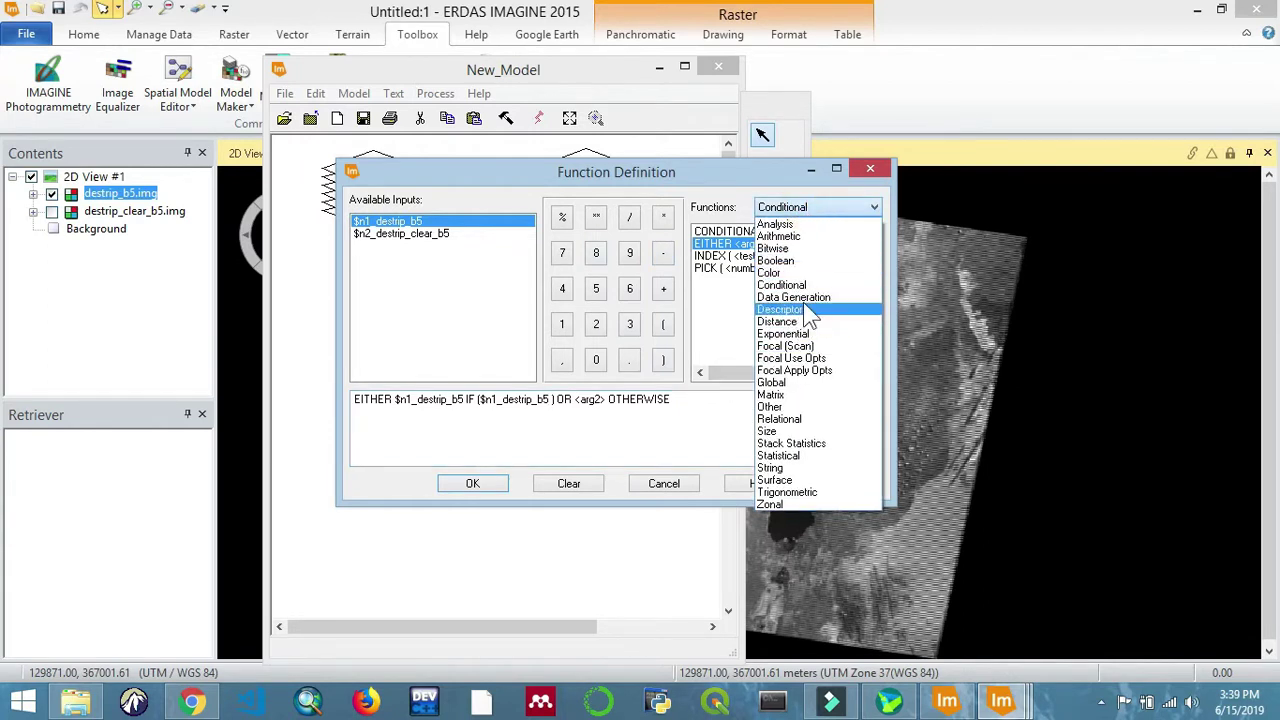
{"action": "left_click", "coordinate": [793, 236]}
{"action": "left_click", "coordinate": [803, 215]}
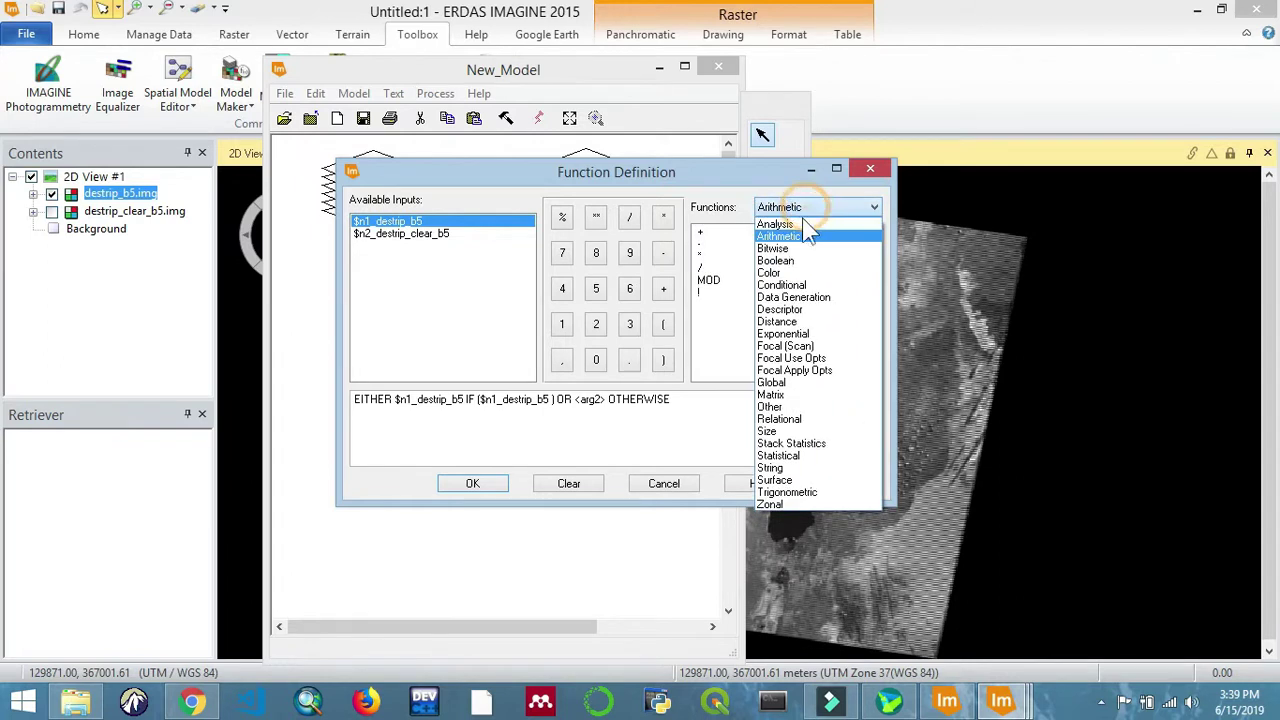
{"action": "left_click", "coordinate": [792, 415]}
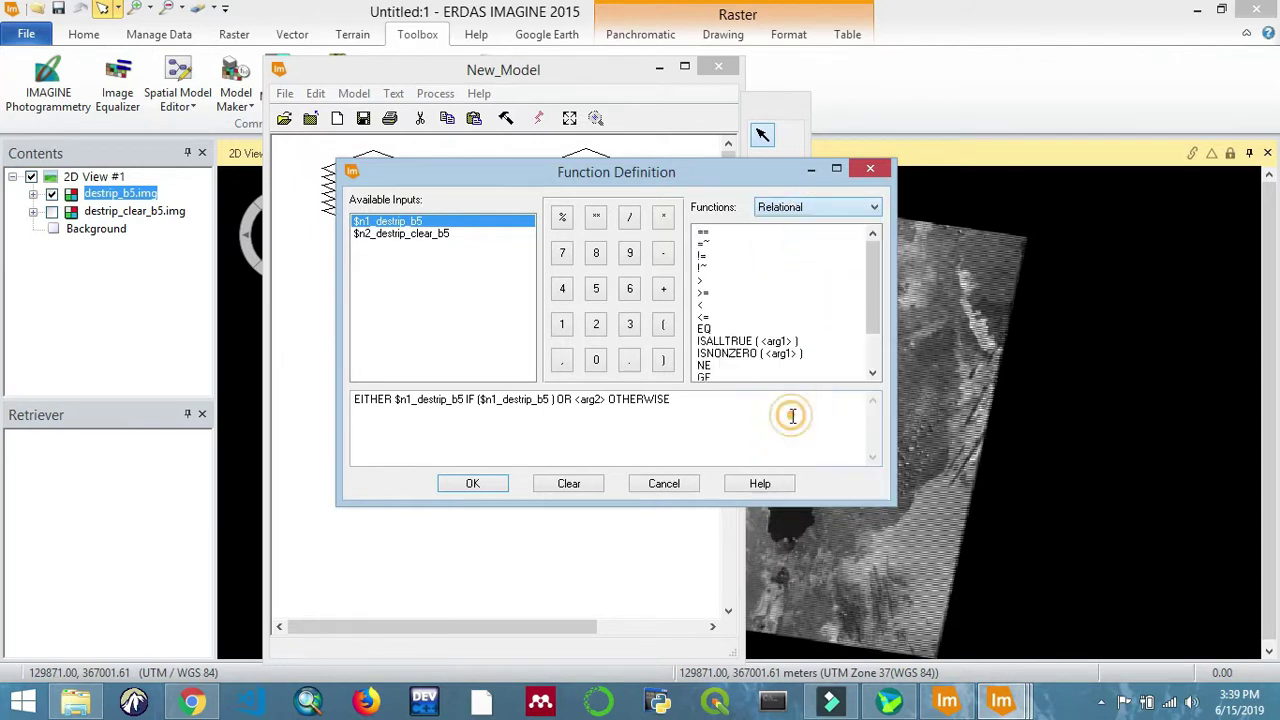
{"action": "left_click", "coordinate": [705, 281]}
{"action": "left_click", "coordinate": [597, 360]}
Step: Replace <arg2> with $n2_destrip_clear_b5 as the OTHERWISE value and check the expression
{"action": "left_click", "coordinate": [601, 401]}
{"action": "double_click", "coordinate": [610, 400]}
{"action": "key", "text": "Delete"}
{"action": "left_click", "coordinate": [406, 234]}
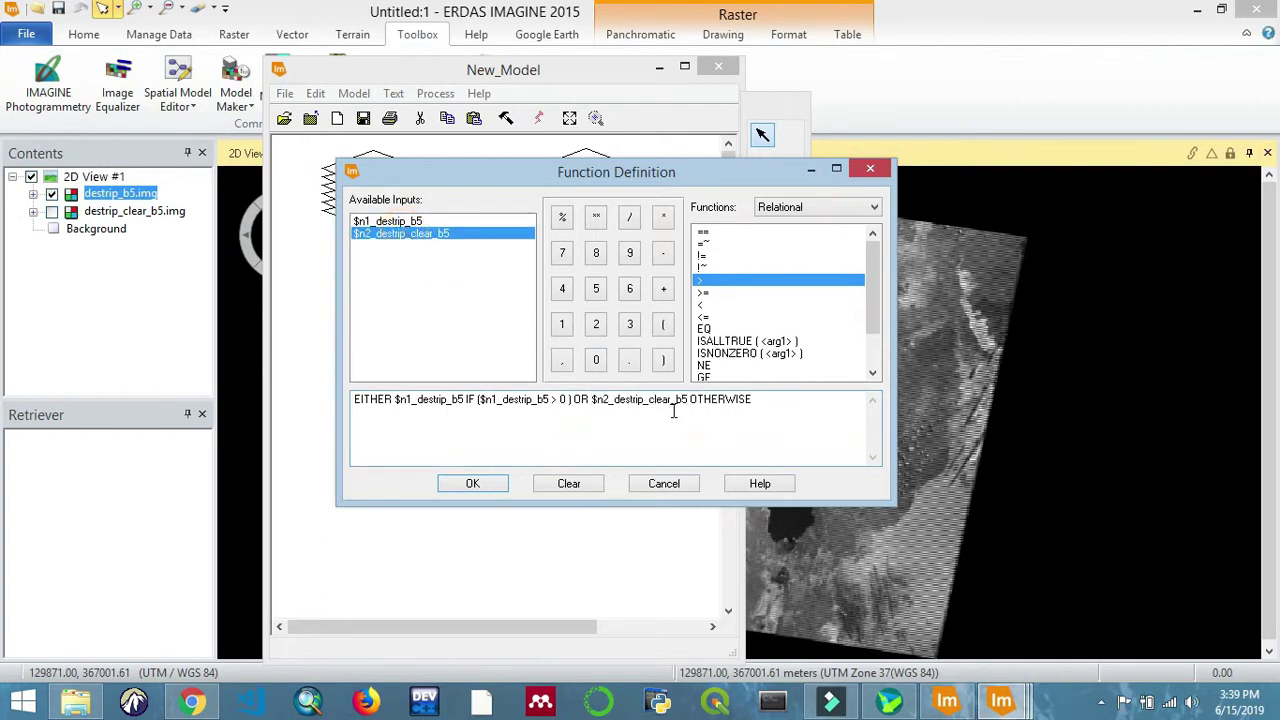
{"action": "left_click", "coordinate": [736, 399]}
{"action": "left_click_drag", "start_coordinate": [754, 404], "coordinate": [355, 406]}
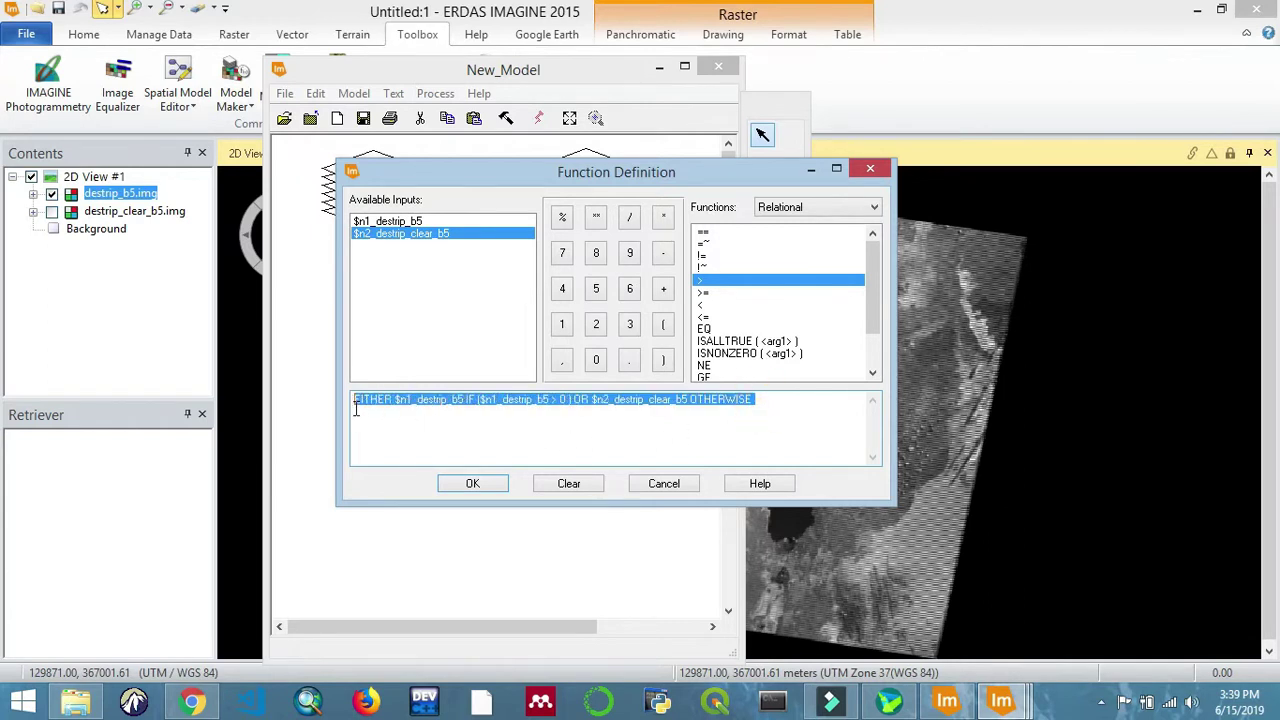
{"action": "left_click", "coordinate": [563, 433]}
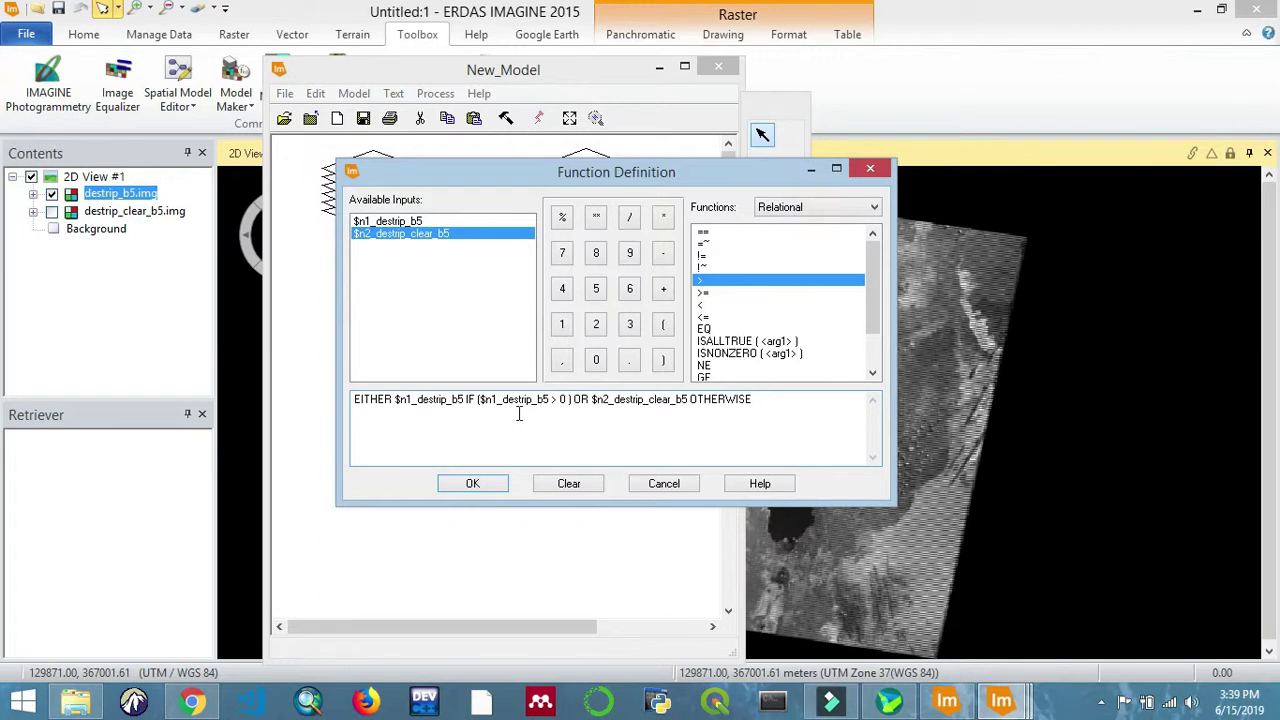
Step: Confirm the function definition and connect it to a new output raster node below it
{"action": "left_click", "coordinate": [502, 486]}
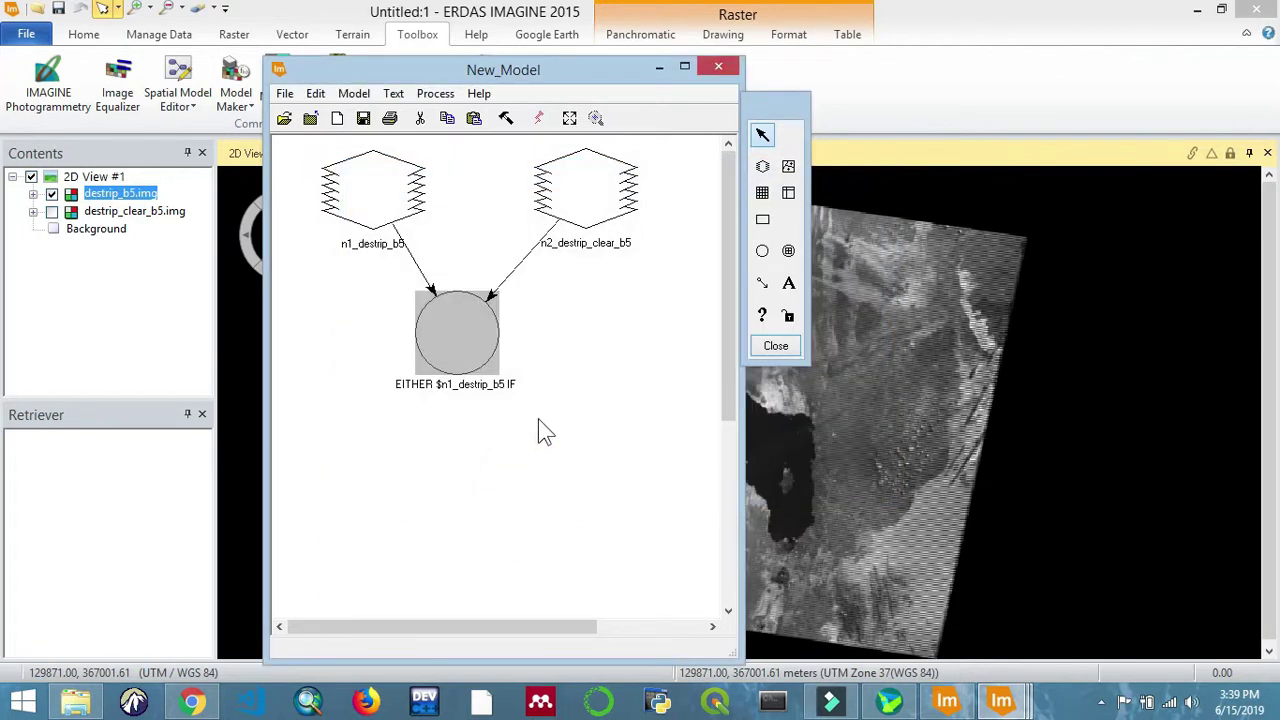
{"action": "left_click", "coordinate": [762, 167]}
{"action": "left_click", "coordinate": [459, 494]}
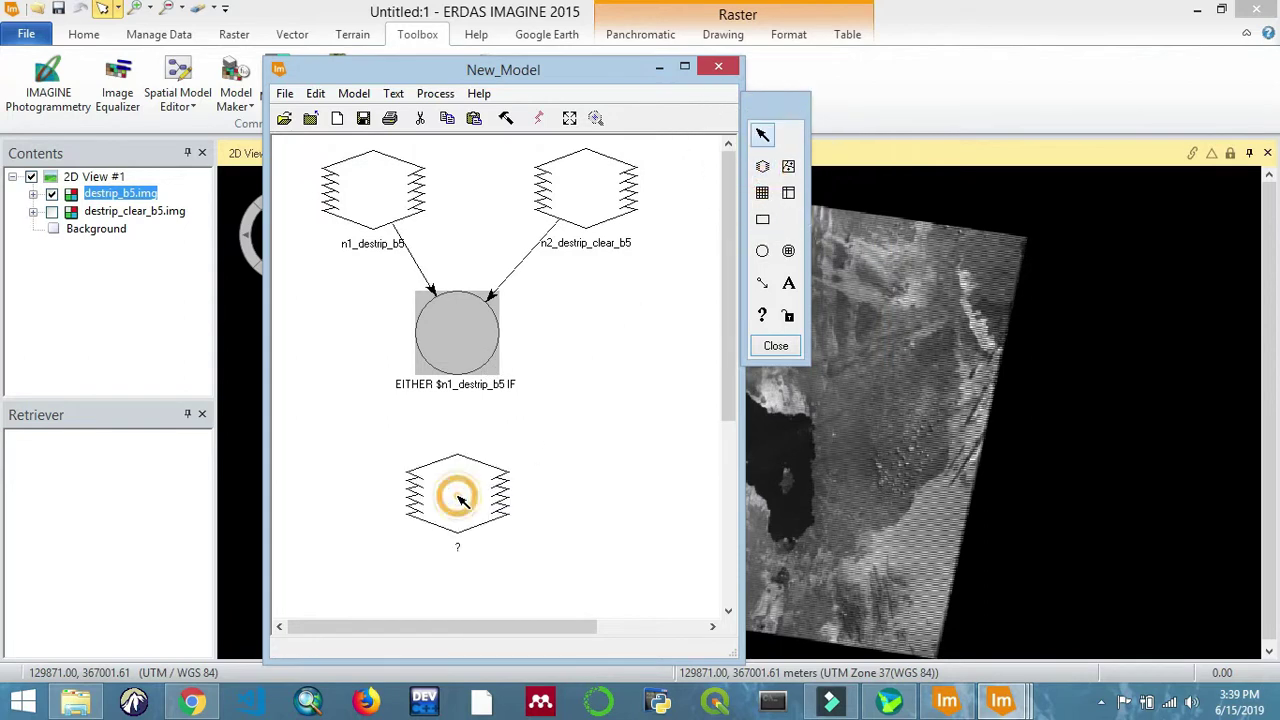
{"action": "left_click", "coordinate": [762, 284]}
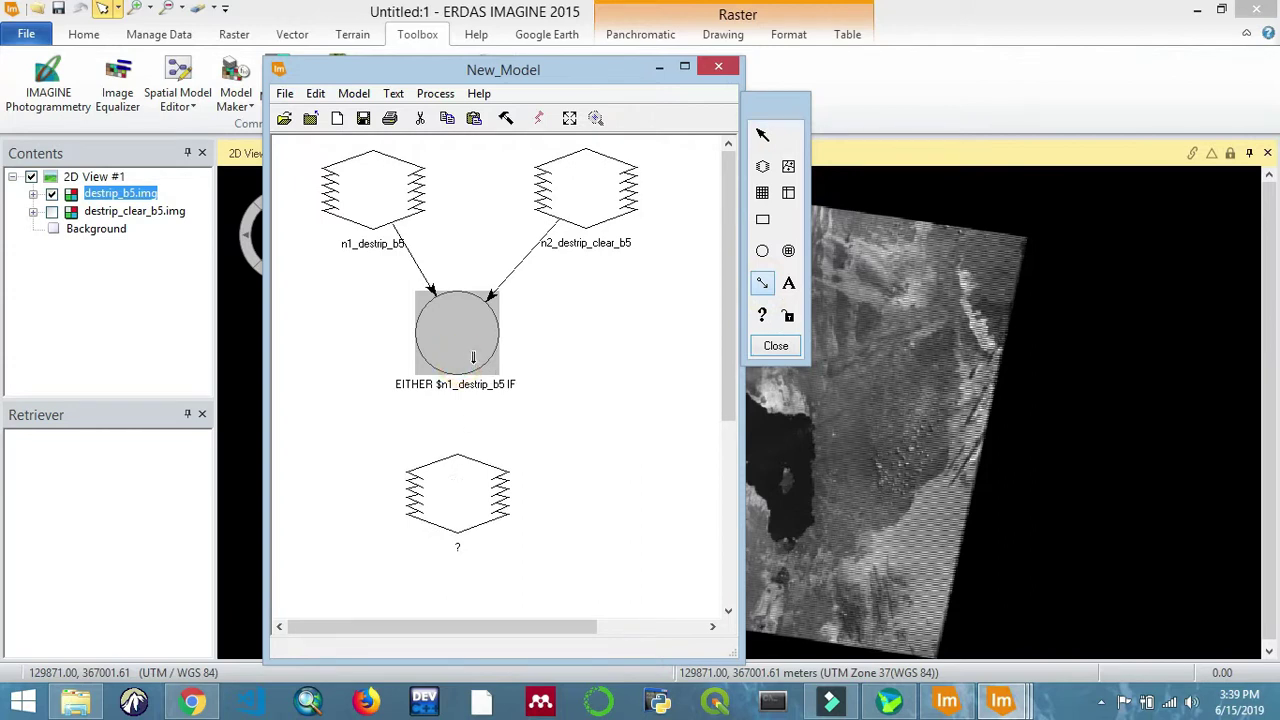
{"action": "left_click_drag", "start_coordinate": [468, 441], "coordinate": [474, 459]}
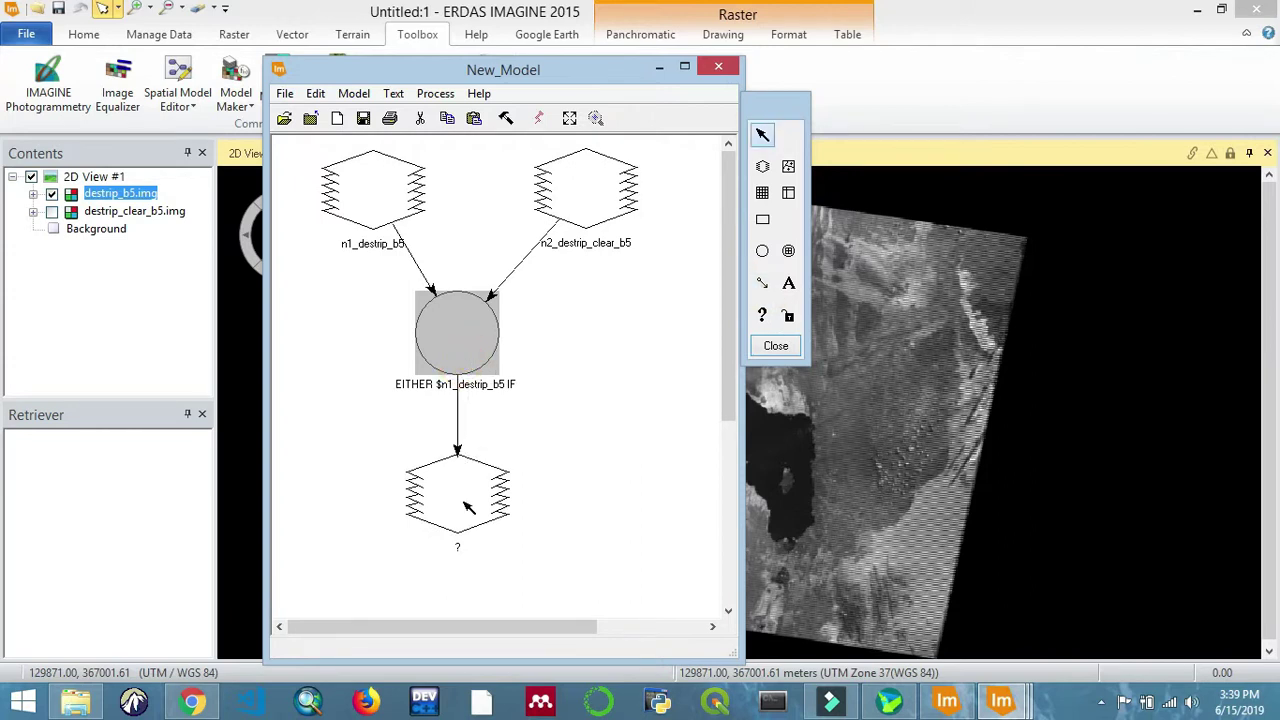
Step: Name the output raster file destrip_b5_final.img in the test folder
{"action": "double_click", "coordinate": [468, 508]}
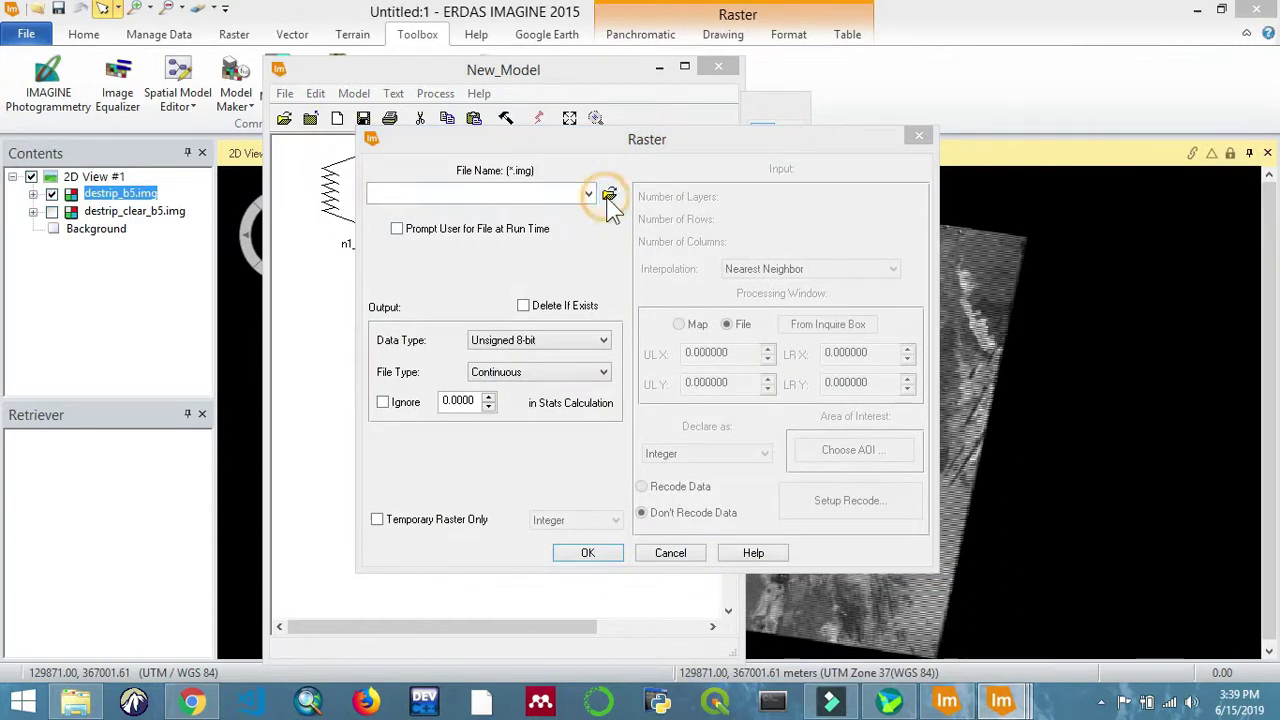
{"action": "left_click", "coordinate": [609, 194]}
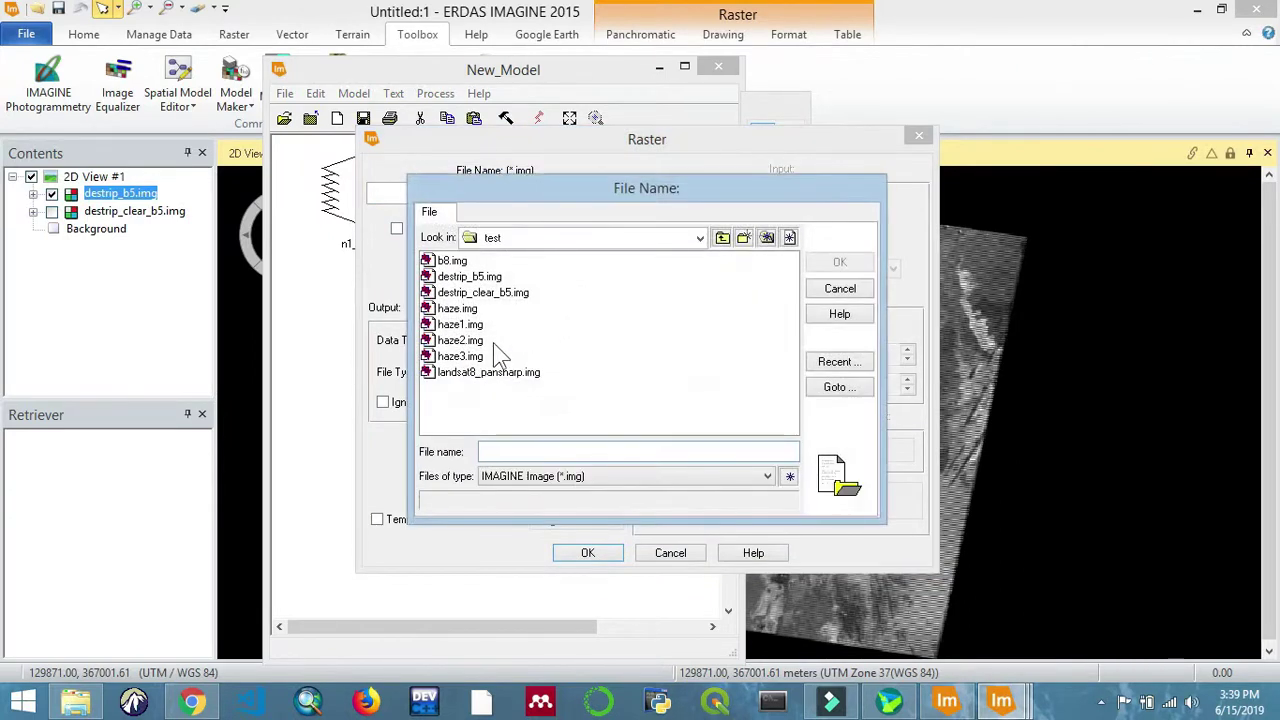
{"action": "left_click", "coordinate": [470, 277]}
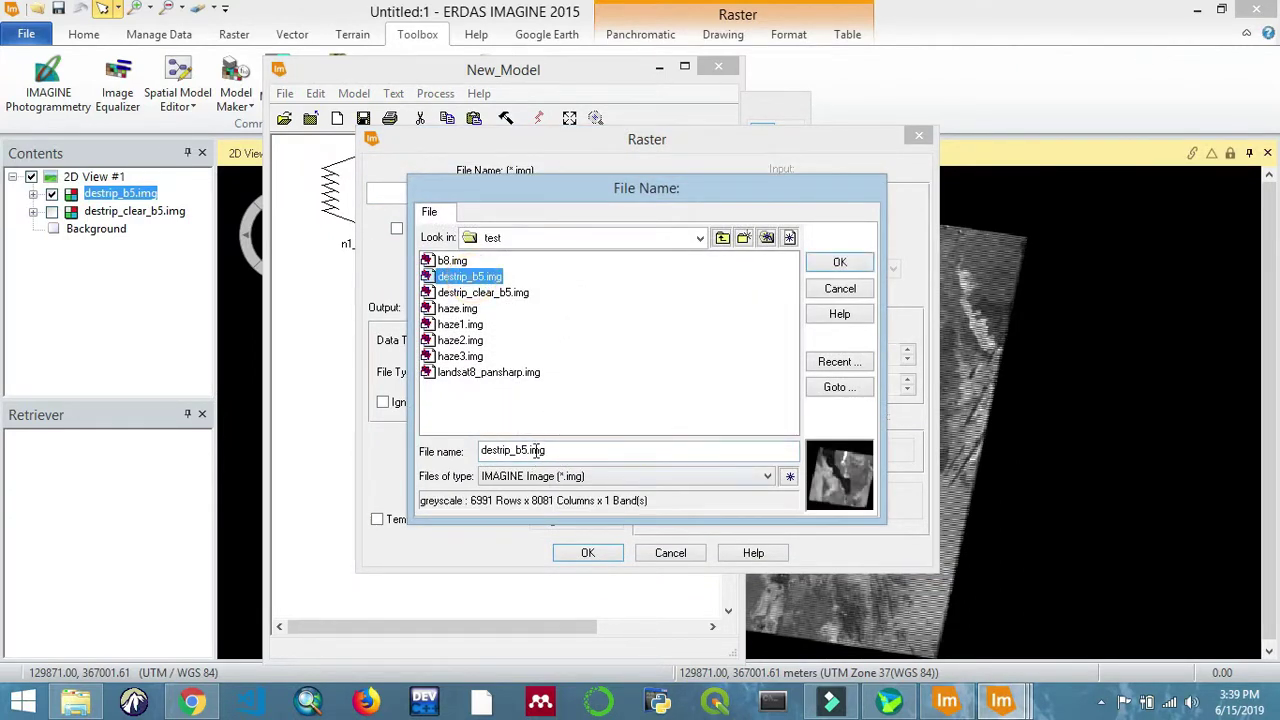
{"action": "left_click_drag", "start_coordinate": [545, 451], "coordinate": [528, 455]}
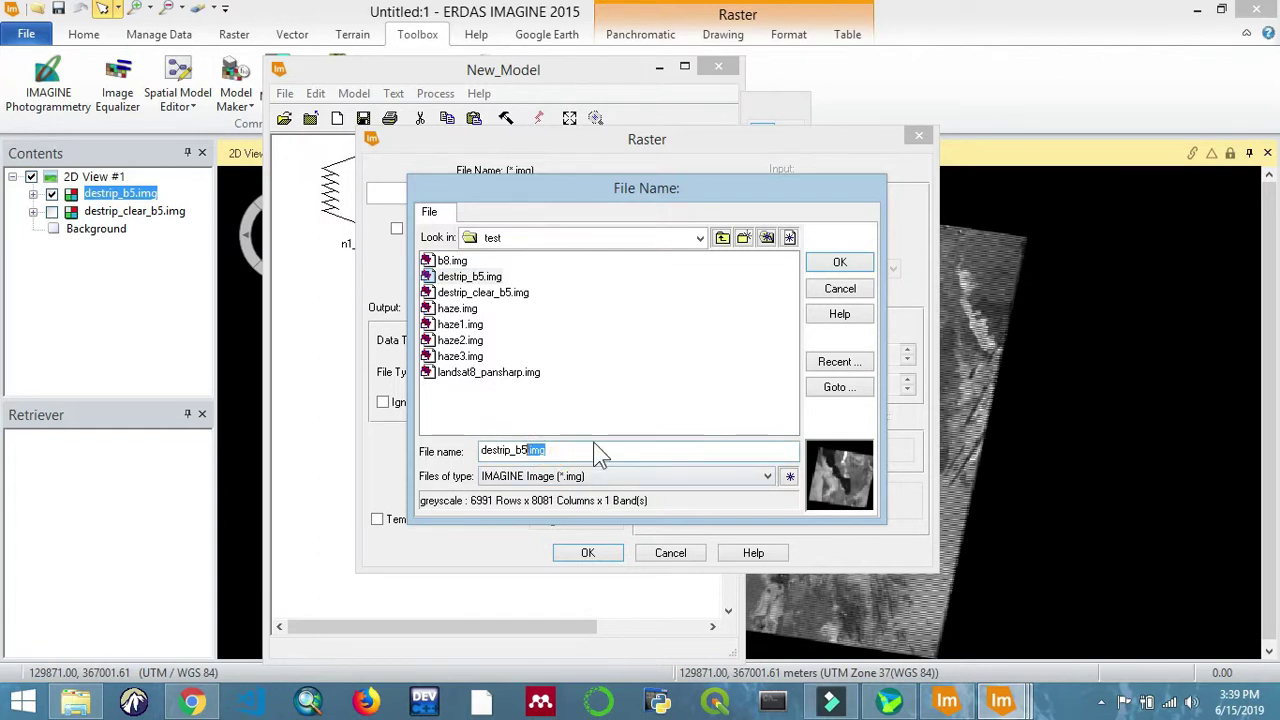
{"action": "type", "text": "_final"}
{"action": "left_click", "coordinate": [839, 262]}
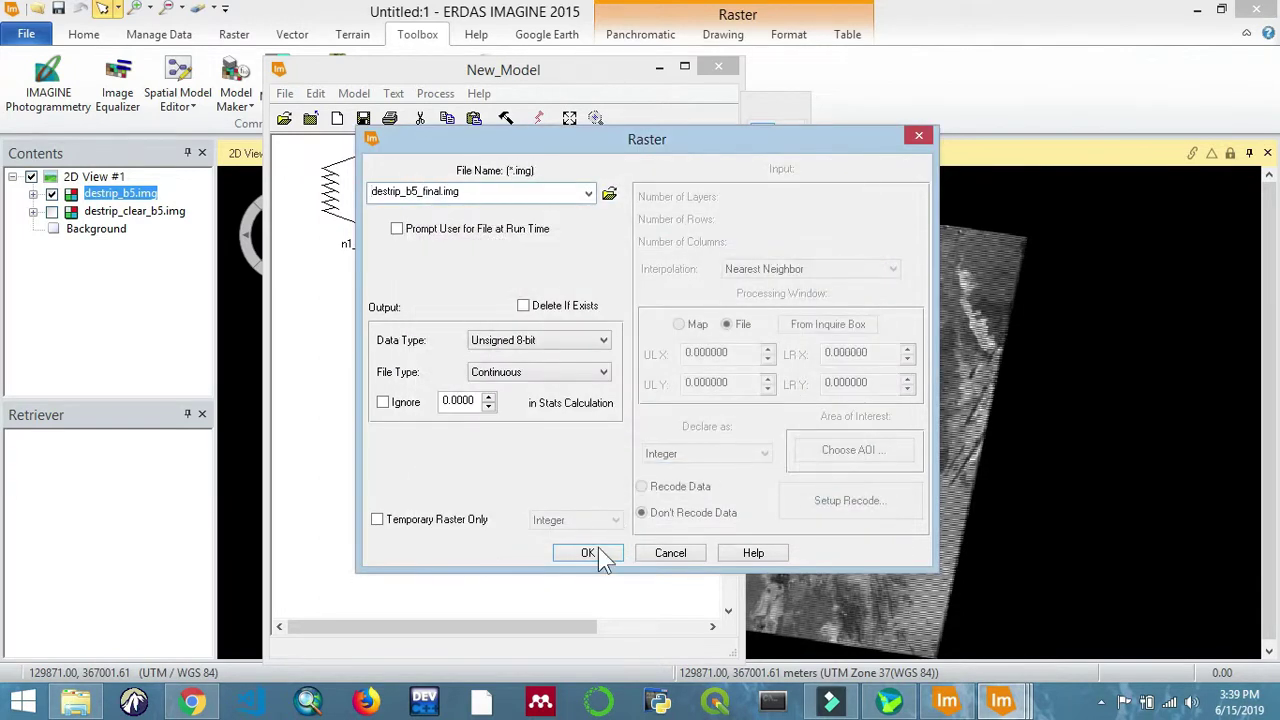
{"action": "left_click", "coordinate": [604, 555]}
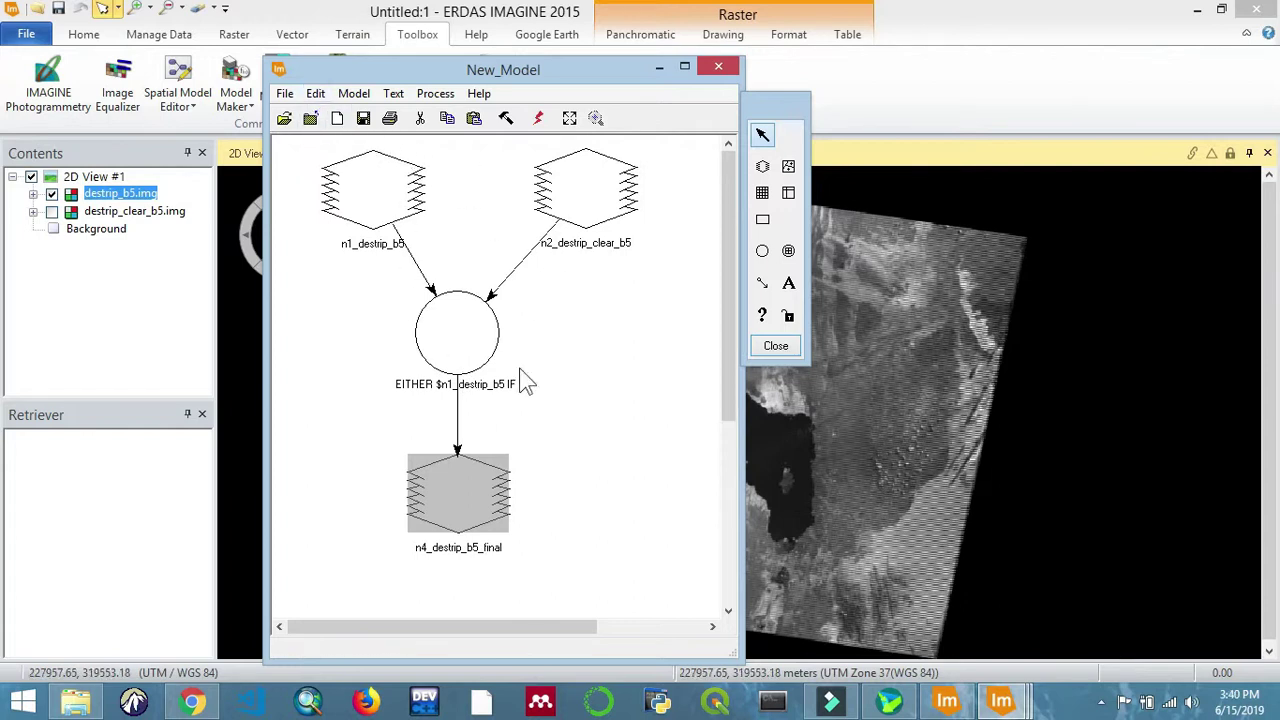
Step: Execute the destriping model to 100%, close the Process List and minimize the New_Model editor
{"action": "left_click", "coordinate": [539, 119]}
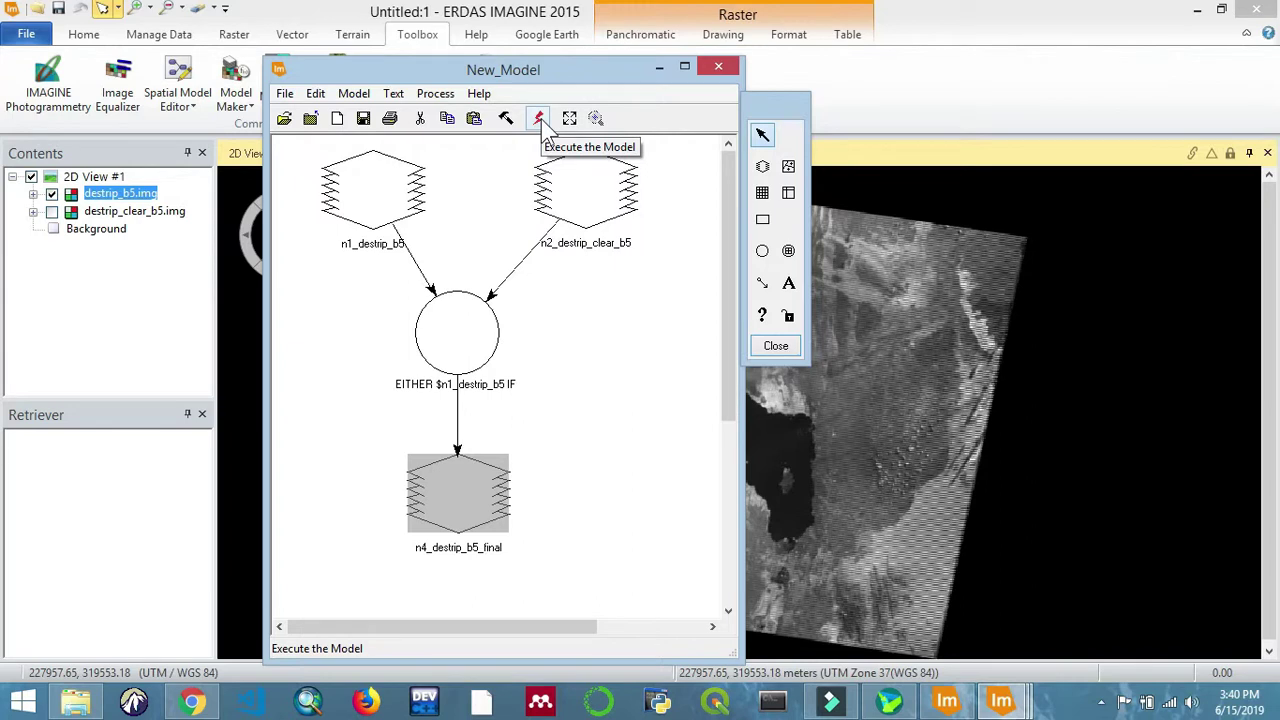
{"action": "left_click", "coordinate": [540, 119]}
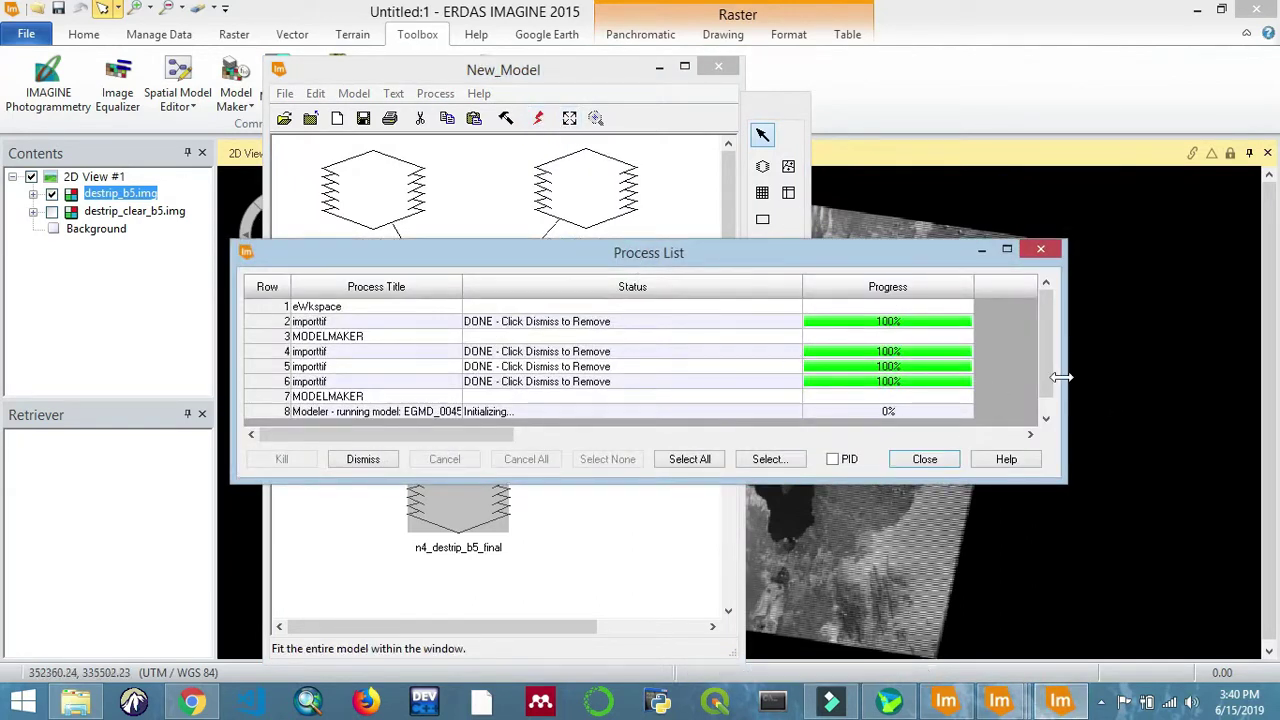
{"action": "scroll", "coordinate": [1049, 386], "scroll_direction": "down", "scroll_amount": 1}
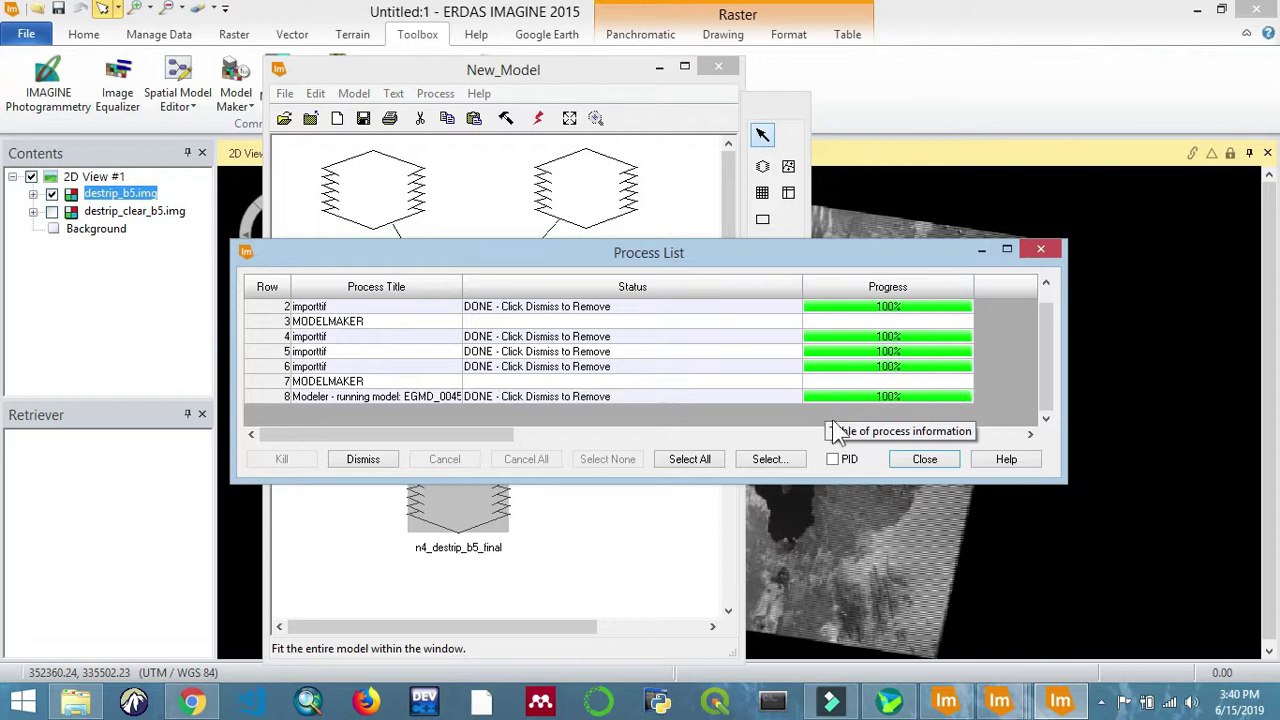
{"action": "left_click", "coordinate": [908, 458]}
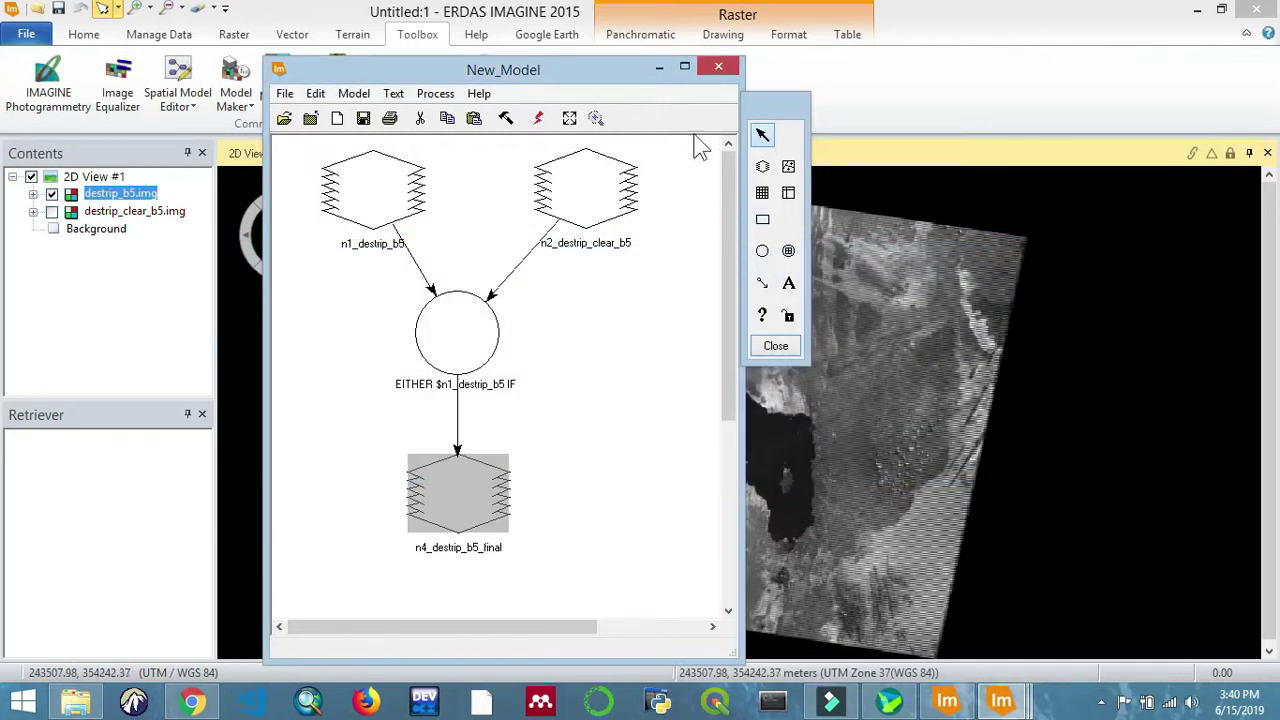
{"action": "left_click", "coordinate": [660, 68]}
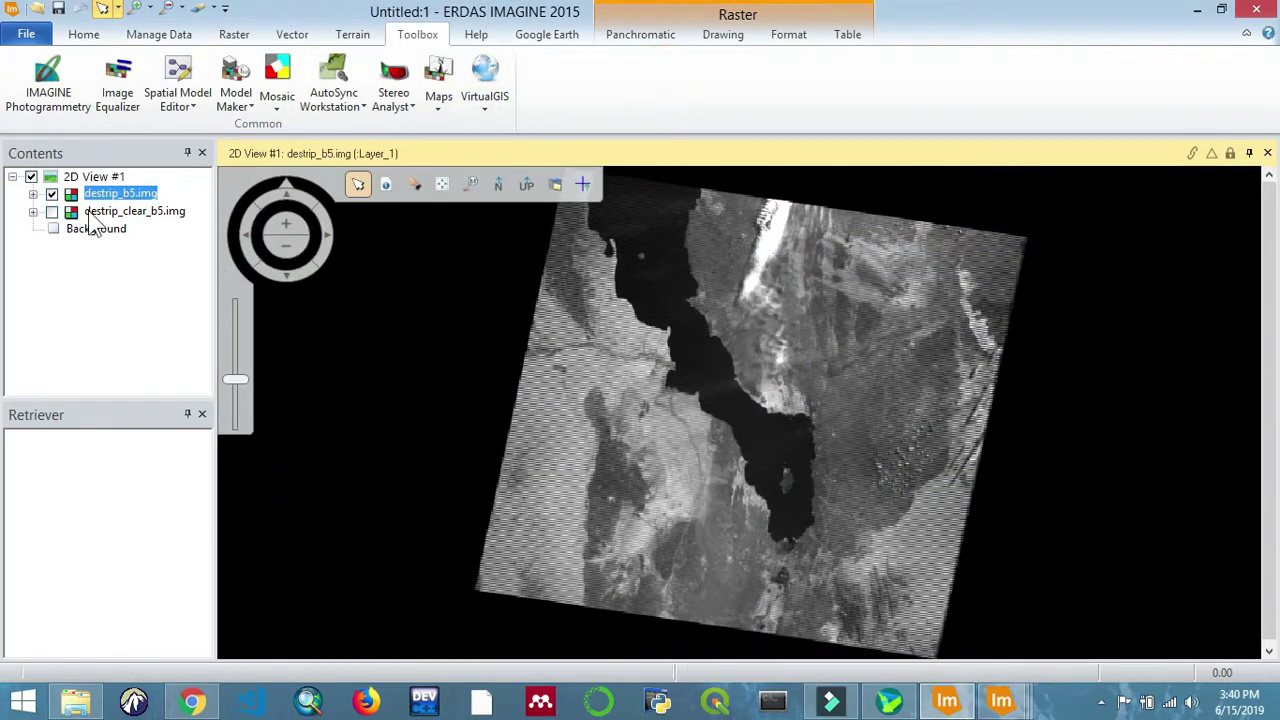
Step: Create a new 2D view from Add Views on the Home tab
{"action": "left_click", "coordinate": [84, 35]}
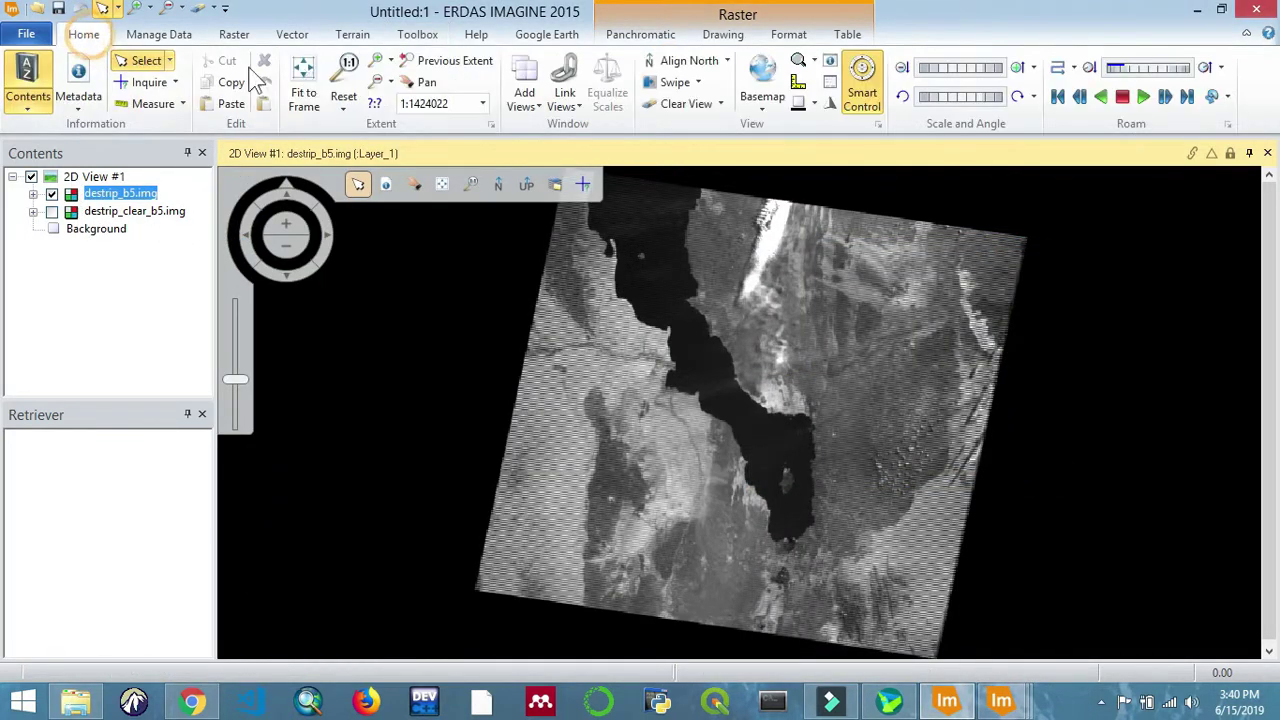
{"action": "left_click", "coordinate": [533, 110]}
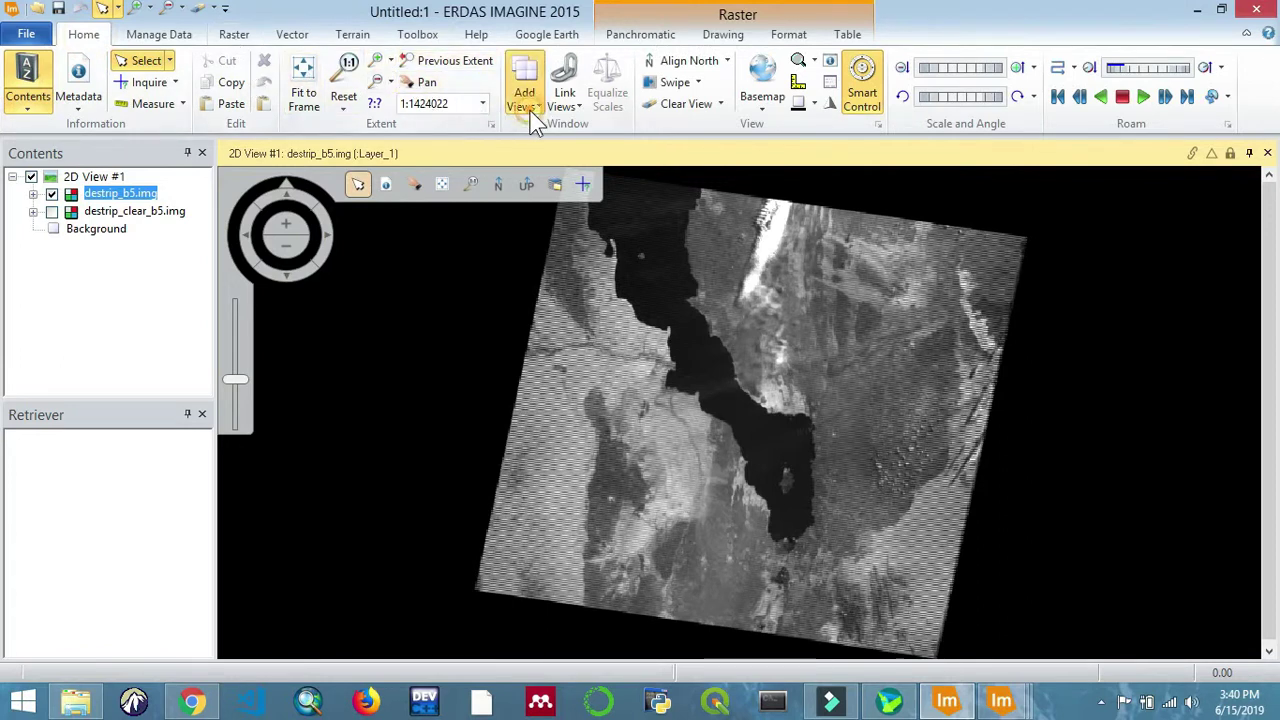
{"action": "left_click", "coordinate": [571, 152]}
Step: Open test/destrip_b5_final.img as a raster layer in the new 2D view
{"action": "right_click", "coordinate": [95, 262]}
{"action": "left_click", "coordinate": [218, 52]}
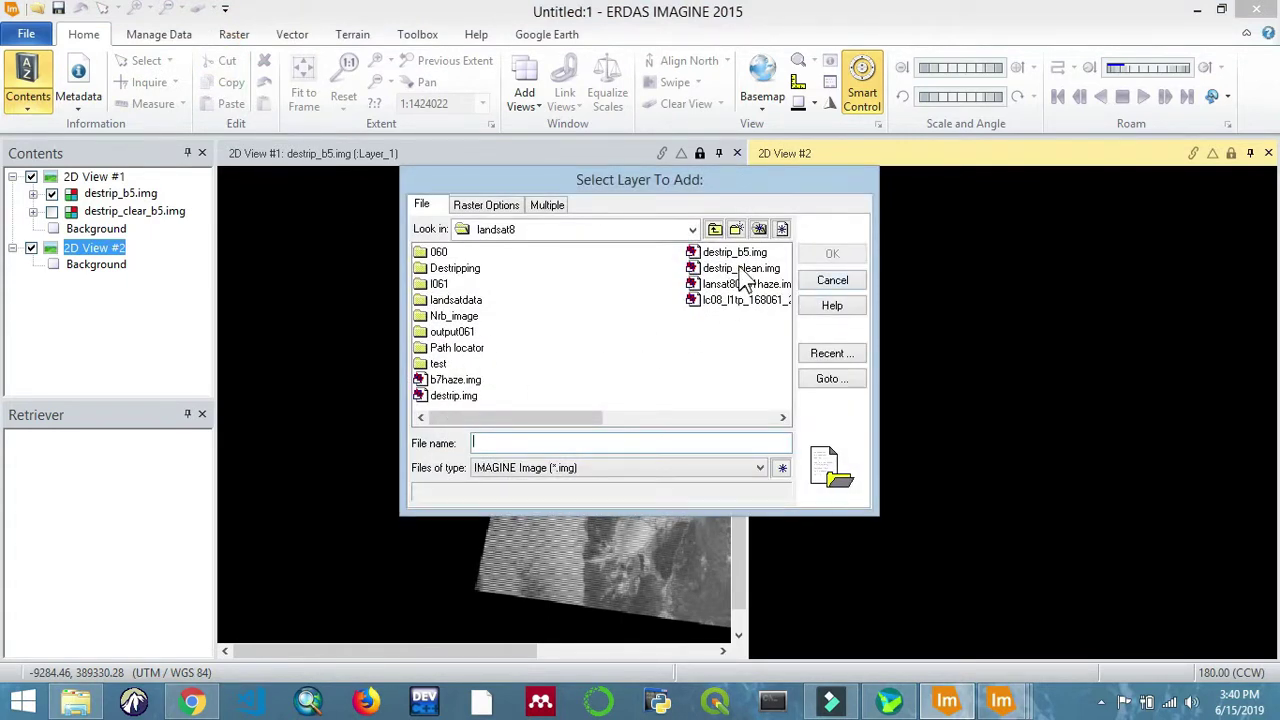
{"action": "left_click", "coordinate": [741, 269]}
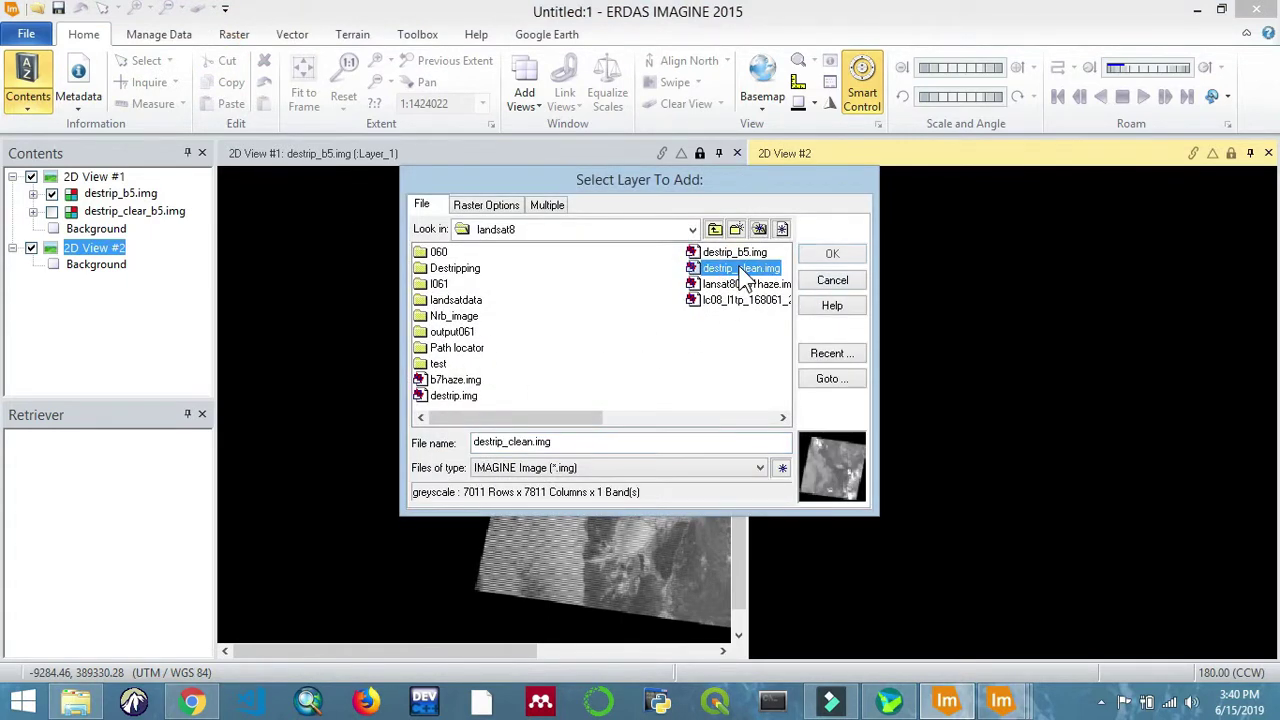
{"action": "double_click", "coordinate": [438, 365]}
{"action": "left_click", "coordinate": [487, 302]}
{"action": "left_click", "coordinate": [490, 284]}
{"action": "left_click", "coordinate": [858, 256]}
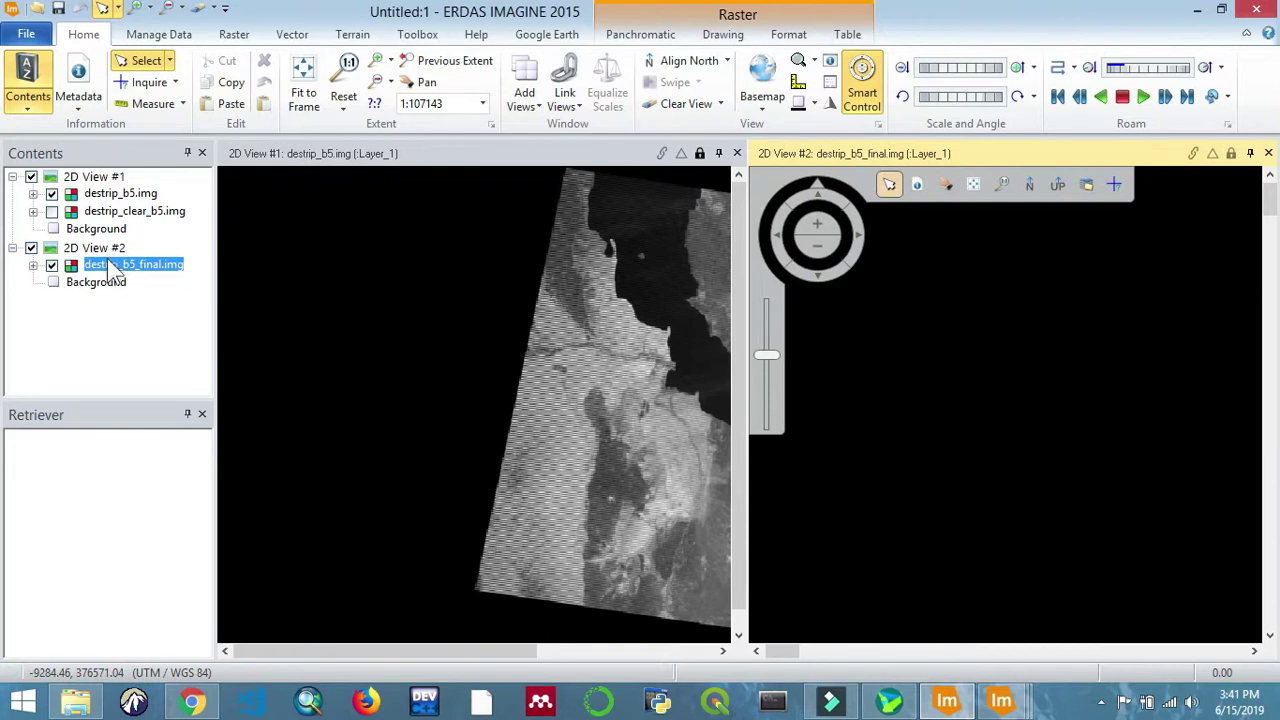
Step: Fit destrip_b5_final.img to its view and pan the original image in View #1
{"action": "right_click", "coordinate": [117, 265]}
{"action": "left_click", "coordinate": [180, 427]}
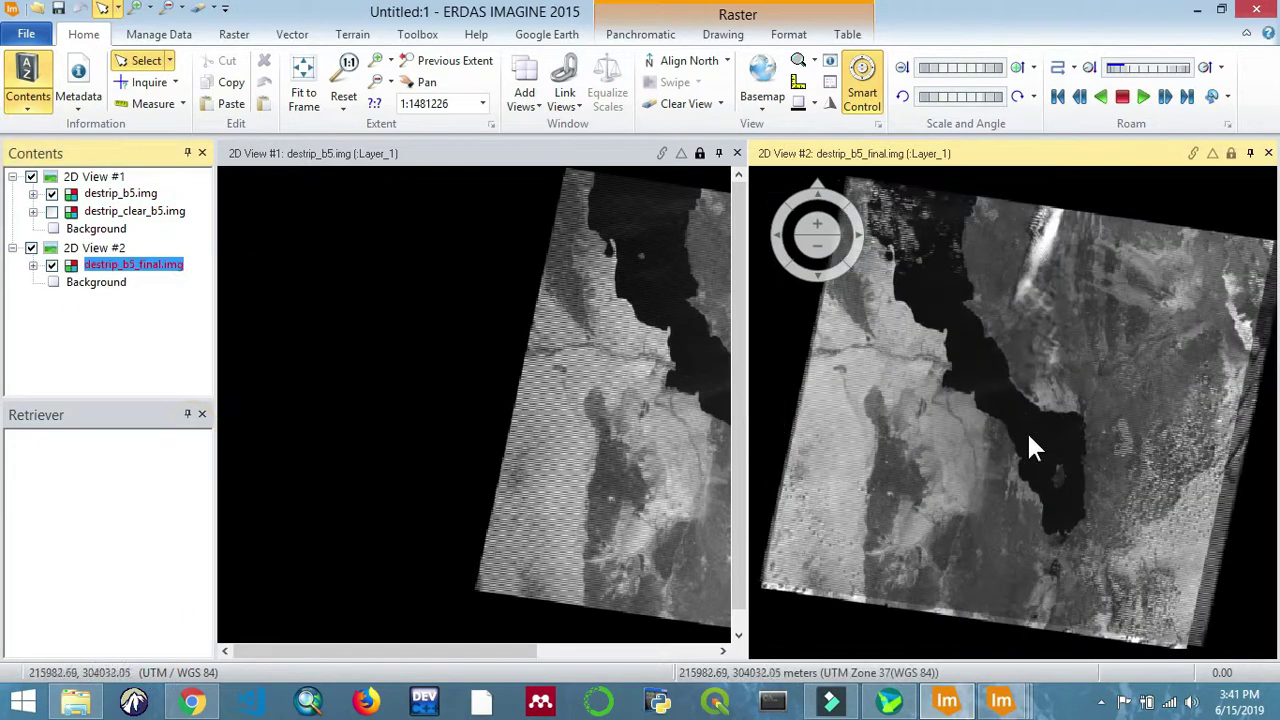
{"action": "left_click", "coordinate": [645, 408]}
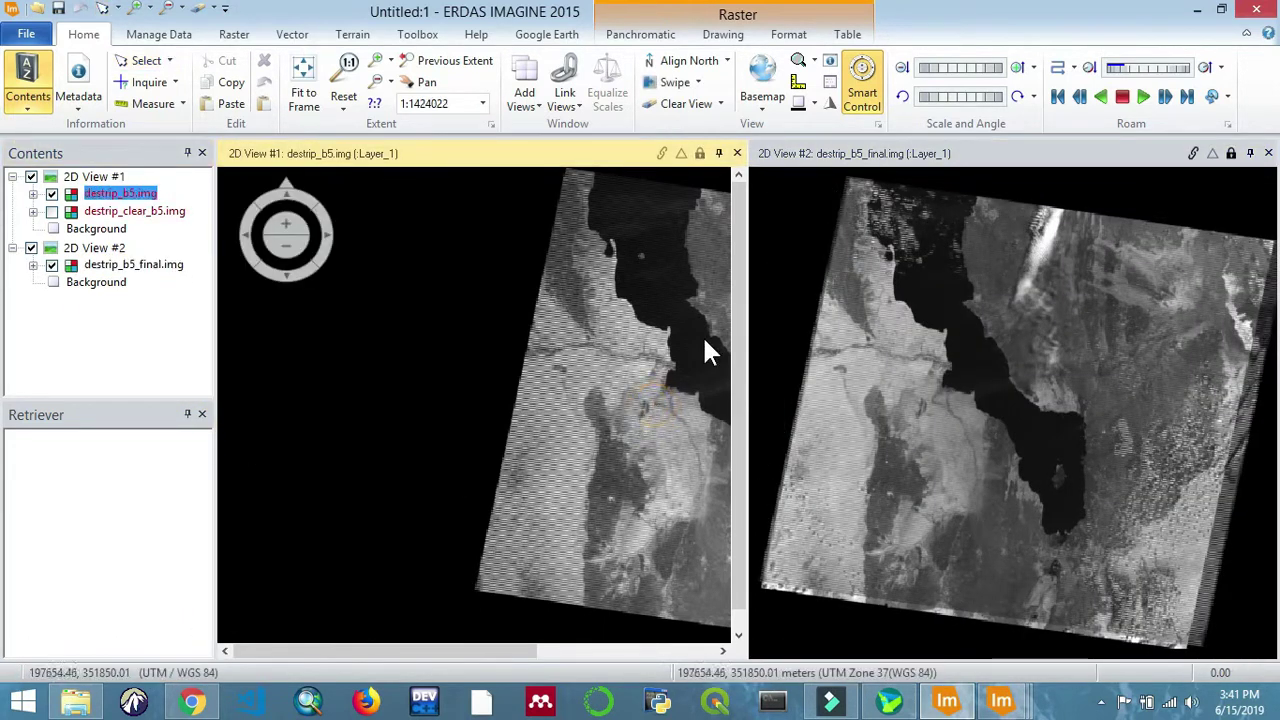
{"action": "left_click_drag", "start_coordinate": [478, 650], "coordinate": [583, 648]}
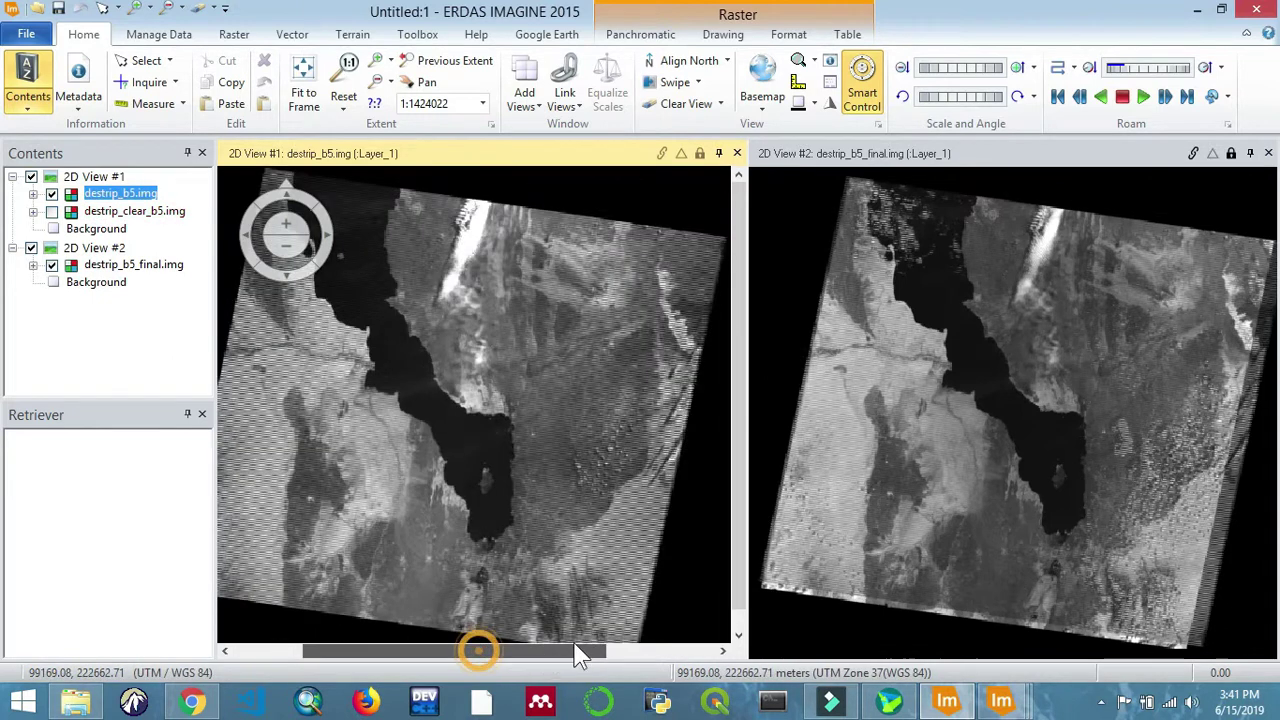
Step: Zoom deep into View #2 to inspect the filled stripes
{"action": "left_click", "coordinate": [958, 531]}
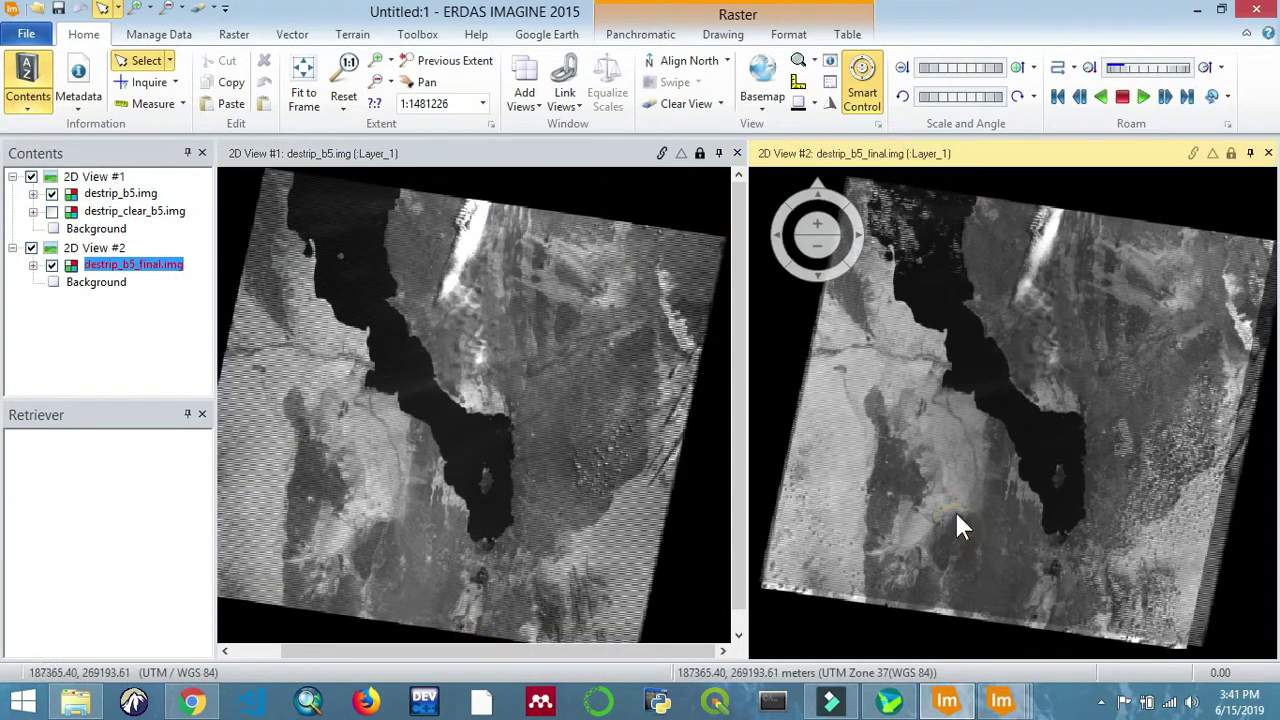
{"action": "scroll", "coordinate": [947, 477], "scroll_direction": "up", "scroll_amount": 2}
{"action": "scroll", "coordinate": [946, 475], "scroll_direction": "down", "scroll_amount": 2}
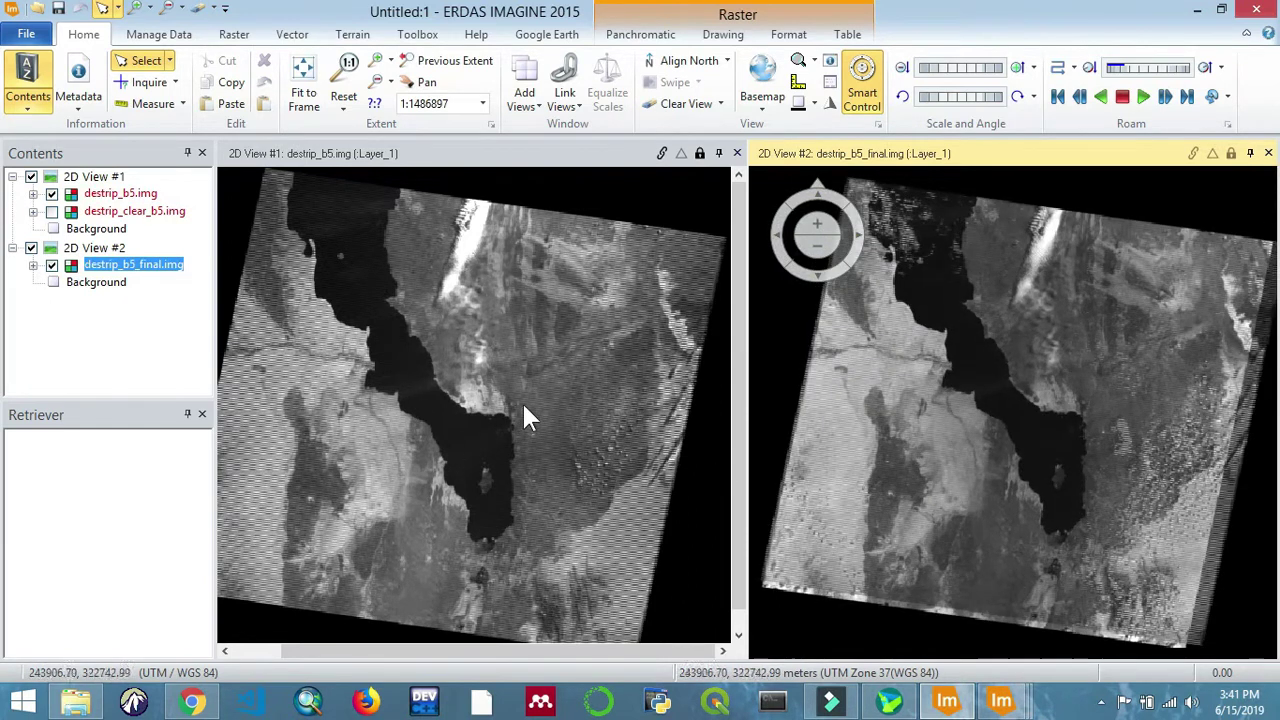
{"action": "key", "text": "ctrl"}
{"action": "key", "text": "ctrl"}
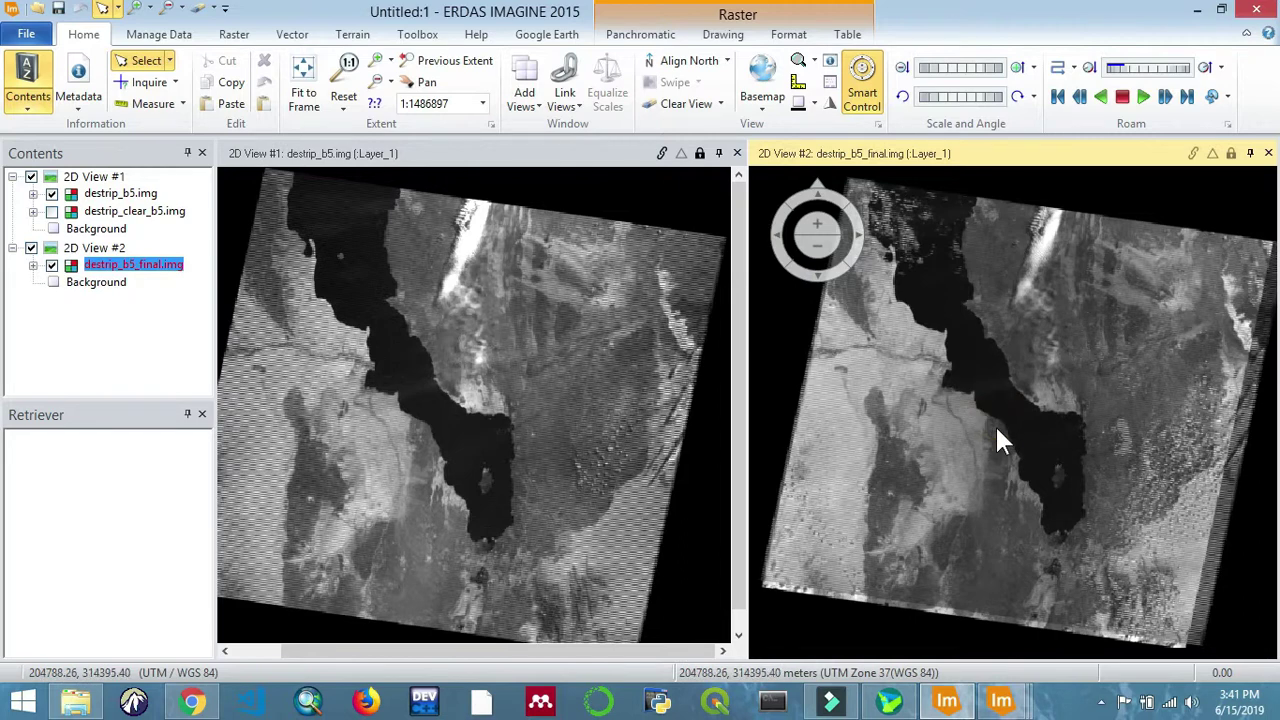
{"action": "scroll", "coordinate": [986, 432], "scroll_direction": "up", "scroll_amount": 3}
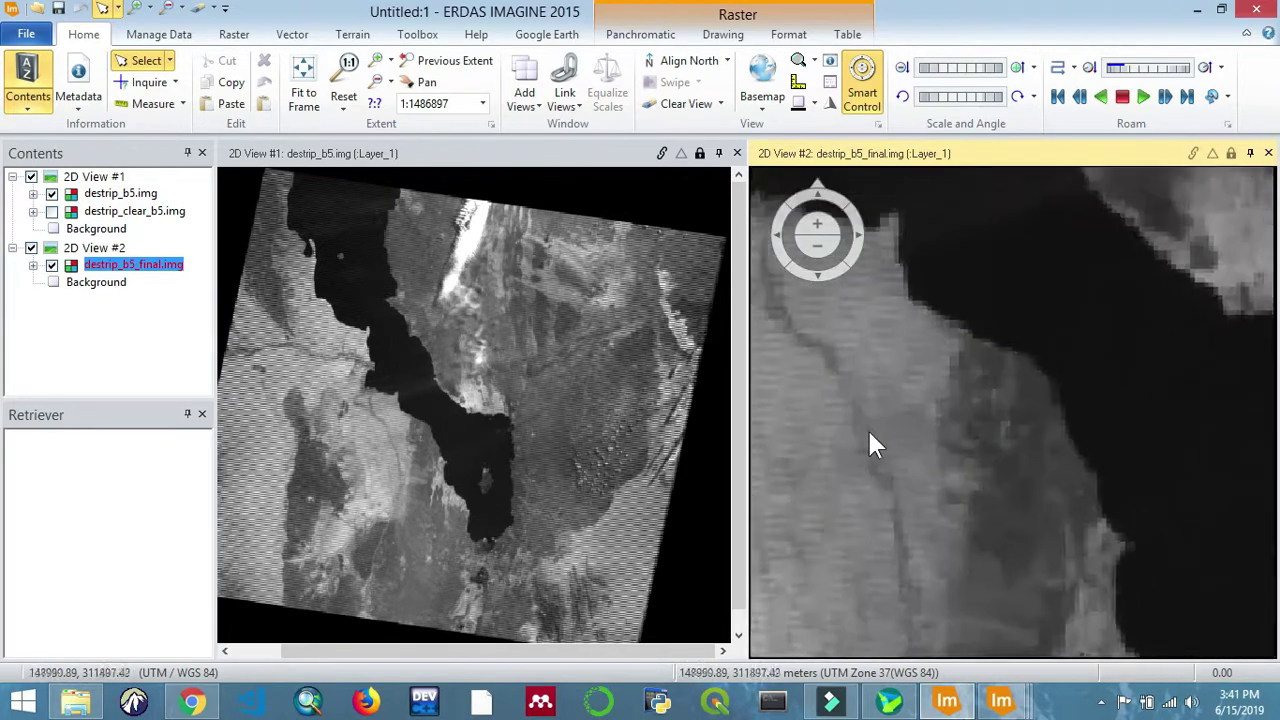
{"action": "scroll", "coordinate": [870, 445], "scroll_direction": "up", "scroll_amount": 5}
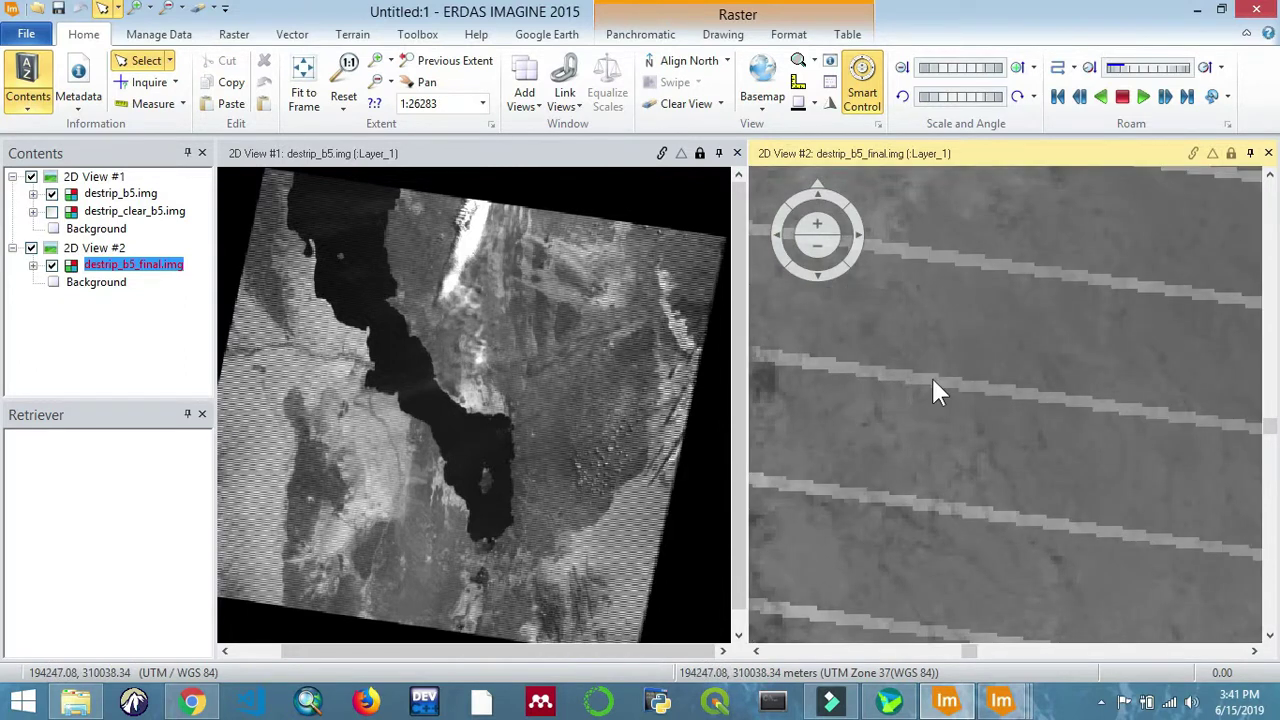
{"action": "scroll", "coordinate": [934, 380], "scroll_direction": "up", "scroll_amount": 3}
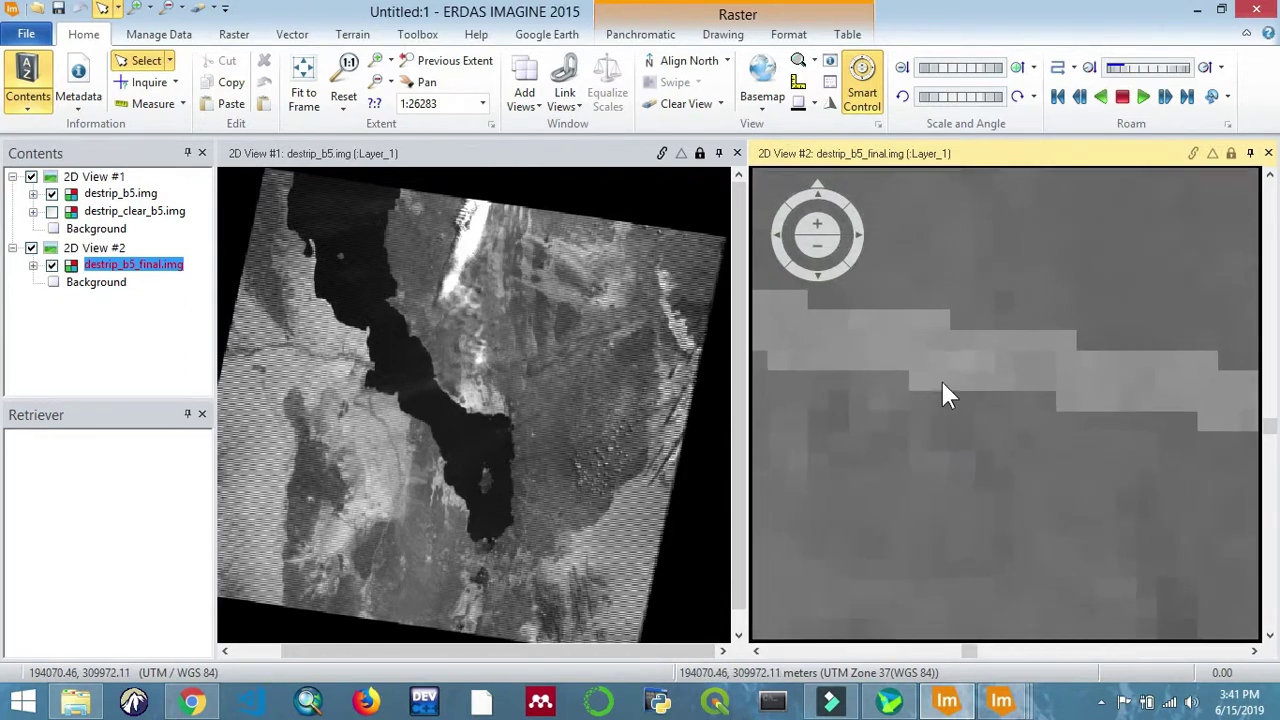
Step: Inquire pixel values in View #2, reading 122 at a filled seam
{"action": "left_click", "coordinate": [148, 83]}
{"action": "left_click_drag", "start_coordinate": [995, 399], "coordinate": [929, 352]}
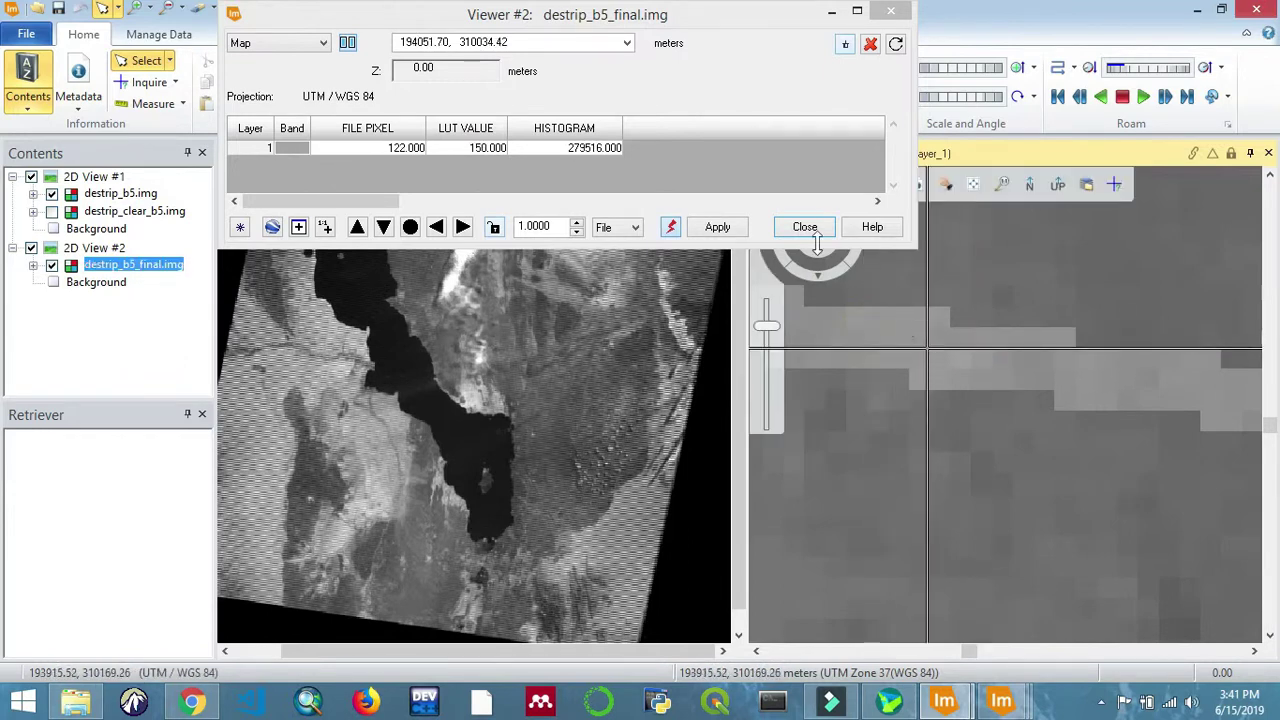